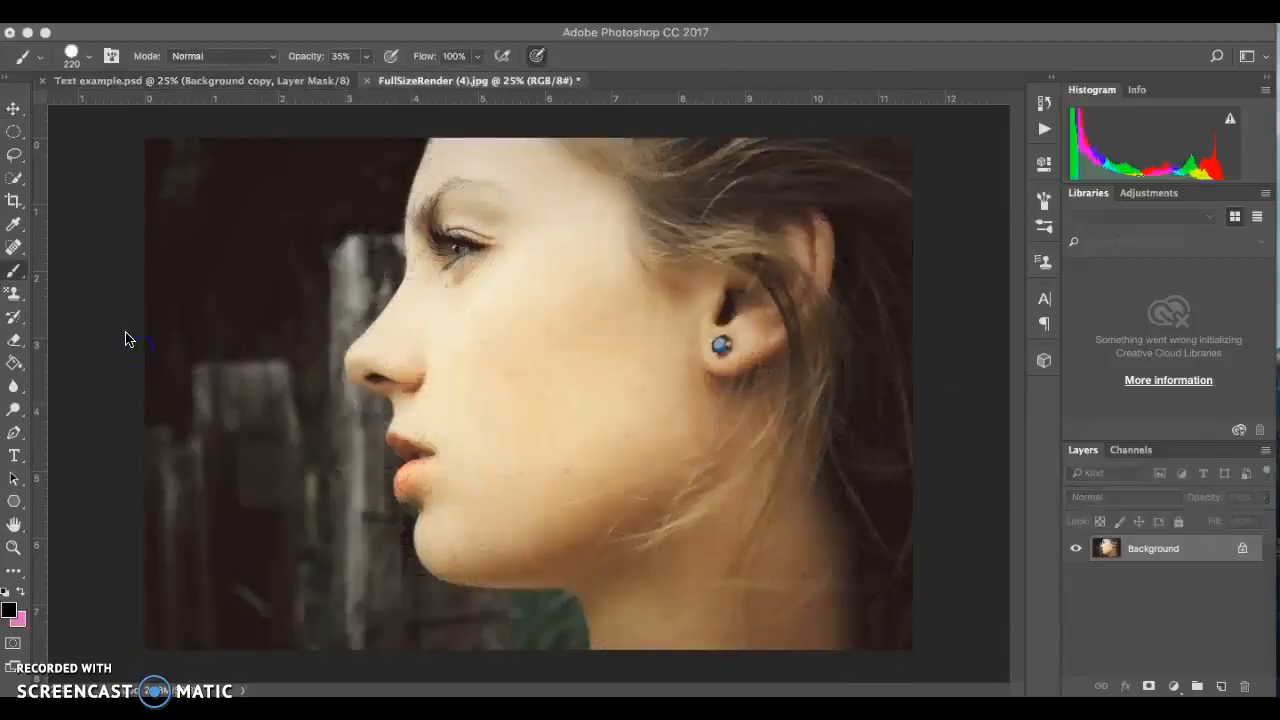
Duplicate the Background photo layer under the default copy name
right_click(1182, 549)
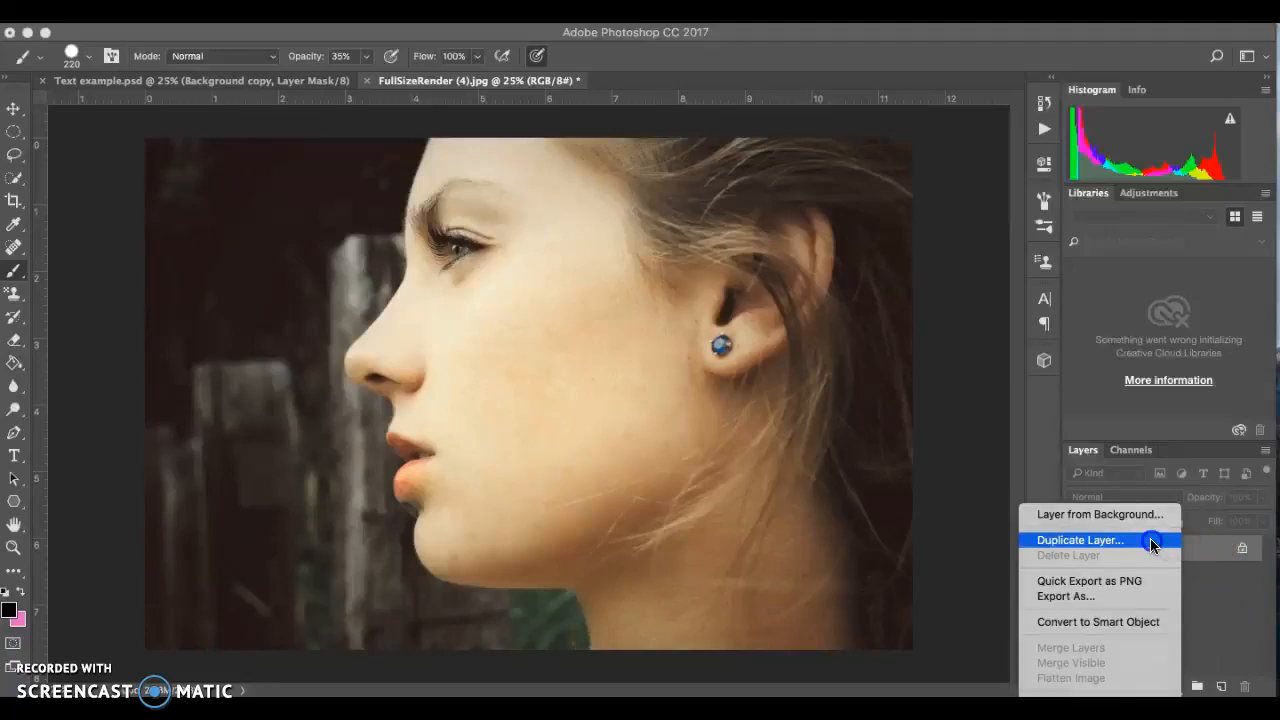
click(1150, 540)
click(514, 154)
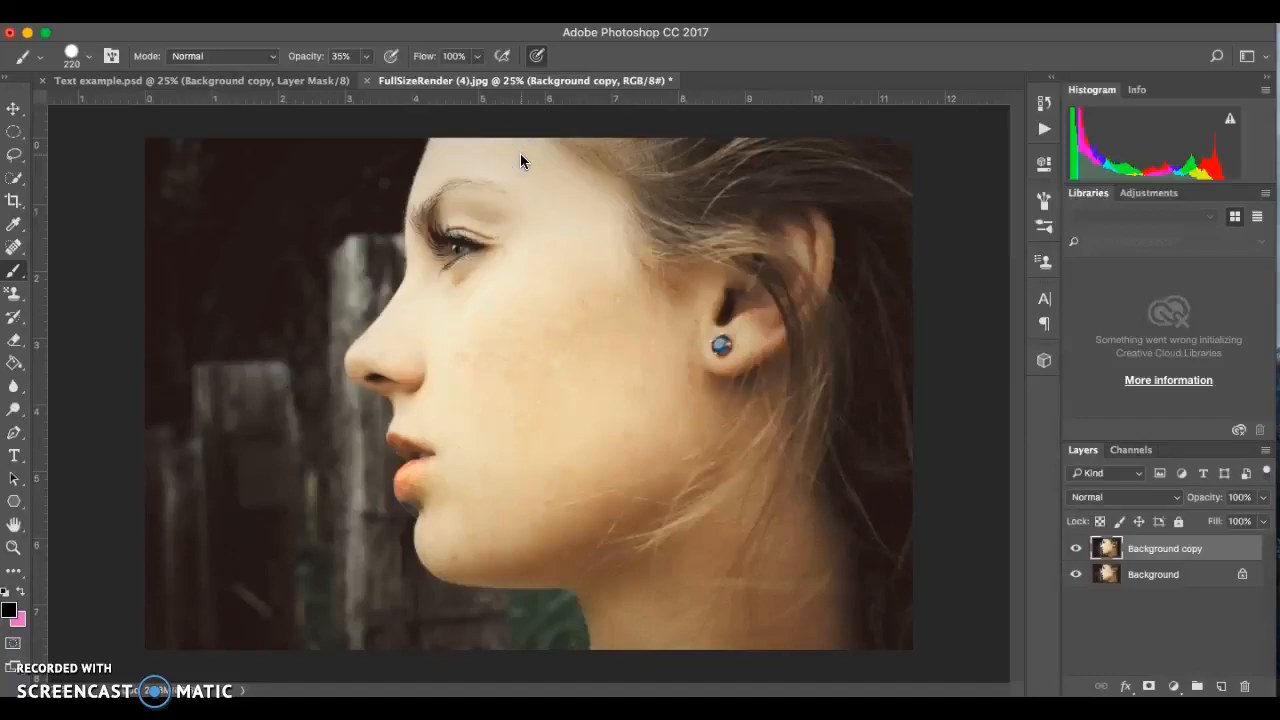
Add an empty layer above the photo layers and hide both Background copy and Background
click(1222, 687)
click(1075, 575)
click(1076, 601)
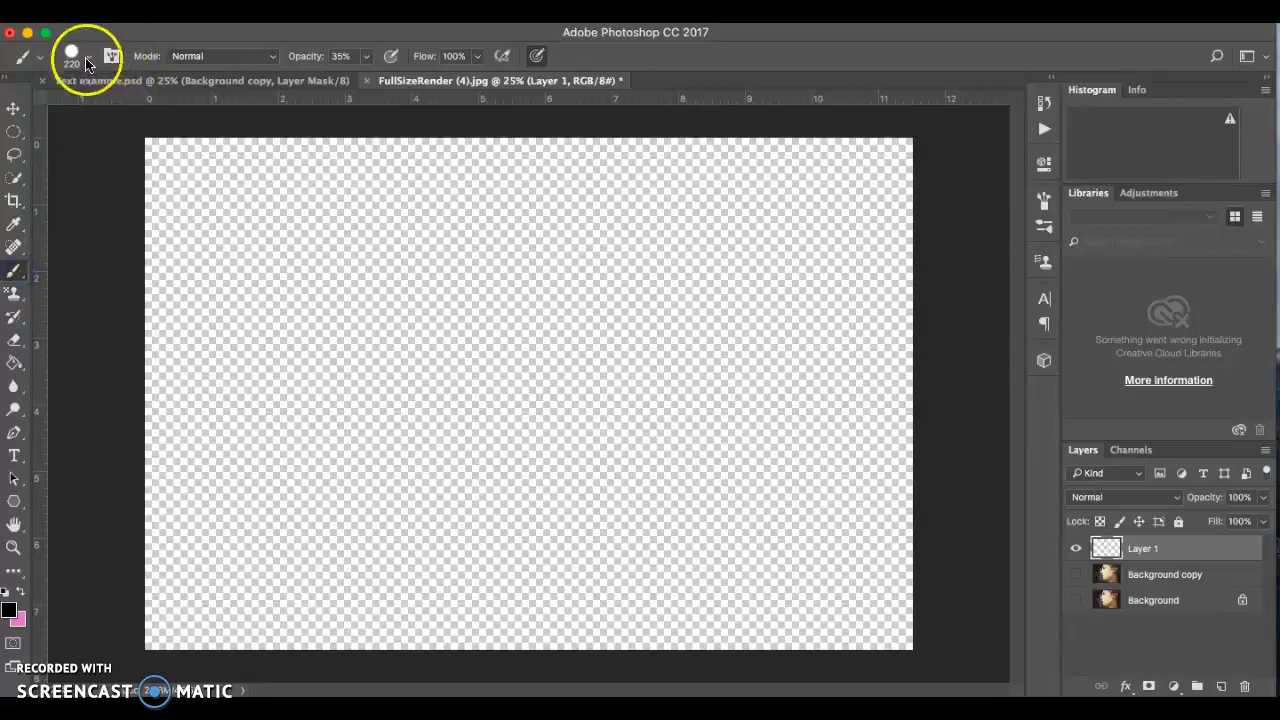
Set the round brush to 100% opacity and a size of 89 px, with black as the foreground color
click(367, 62)
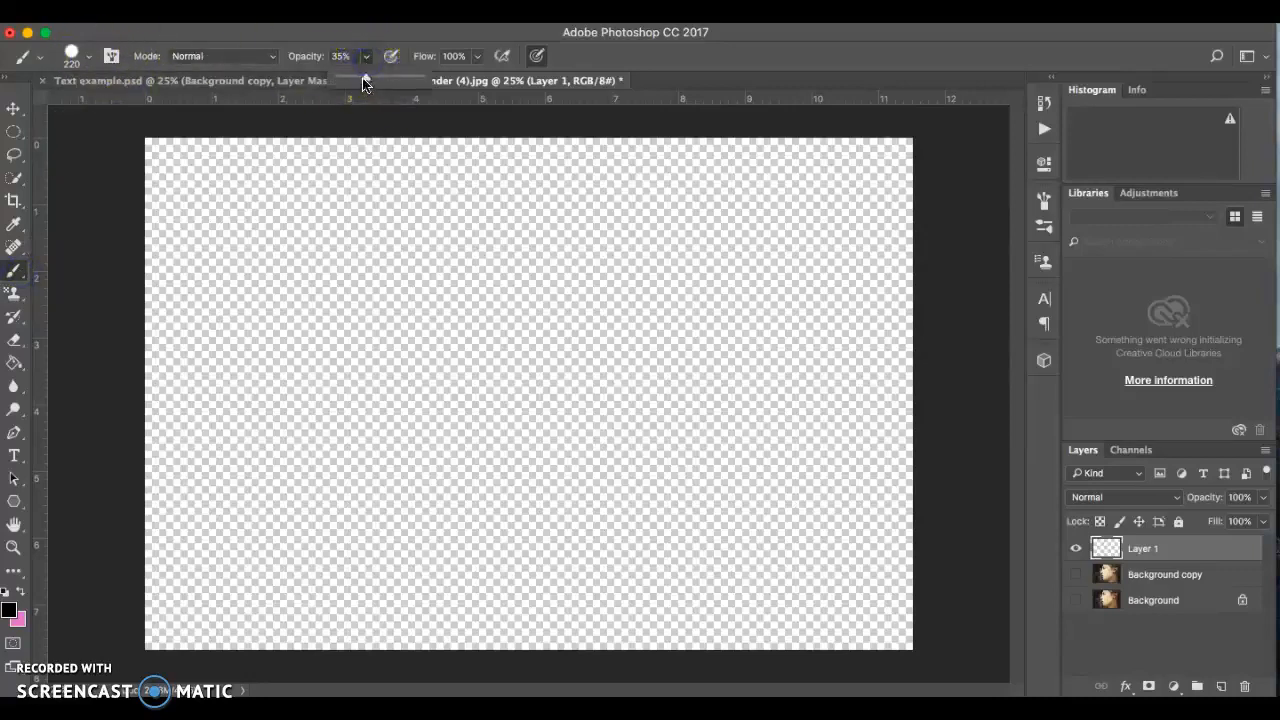
drag(369, 80, 443, 80)
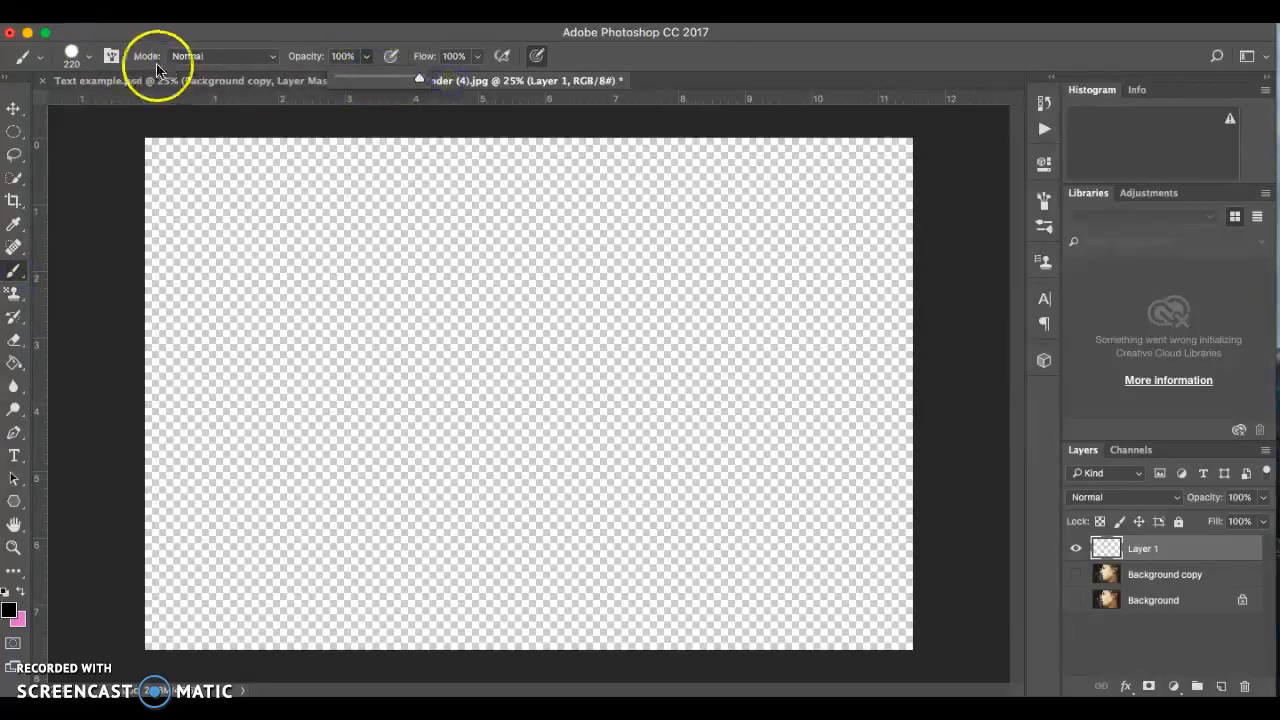
click(9, 610)
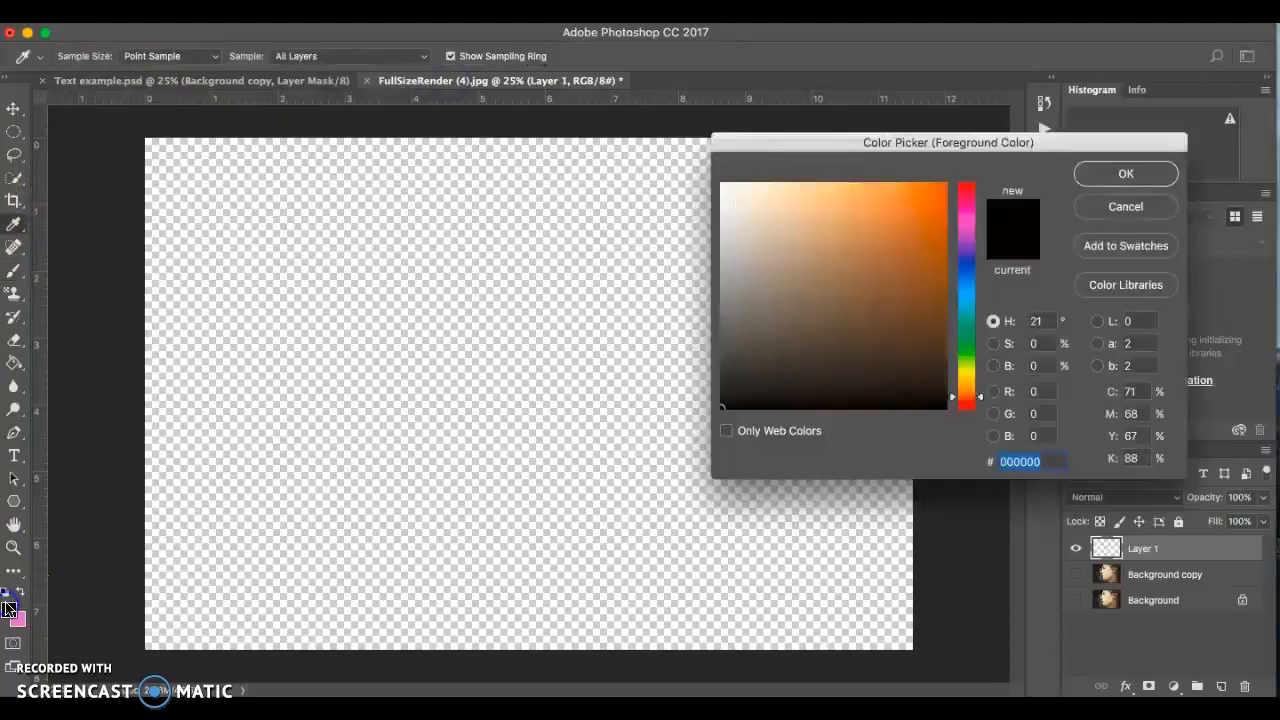
click(1108, 179)
click(83, 63)
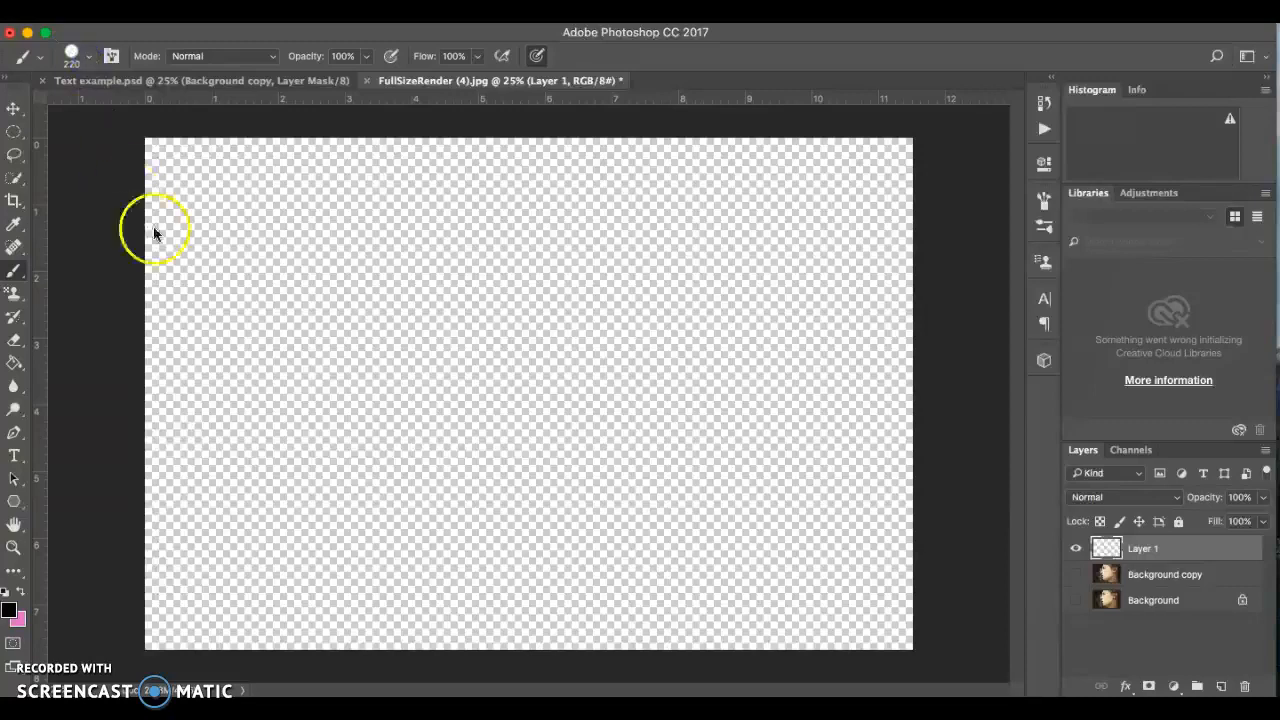
click(90, 61)
drag(165, 118, 145, 114)
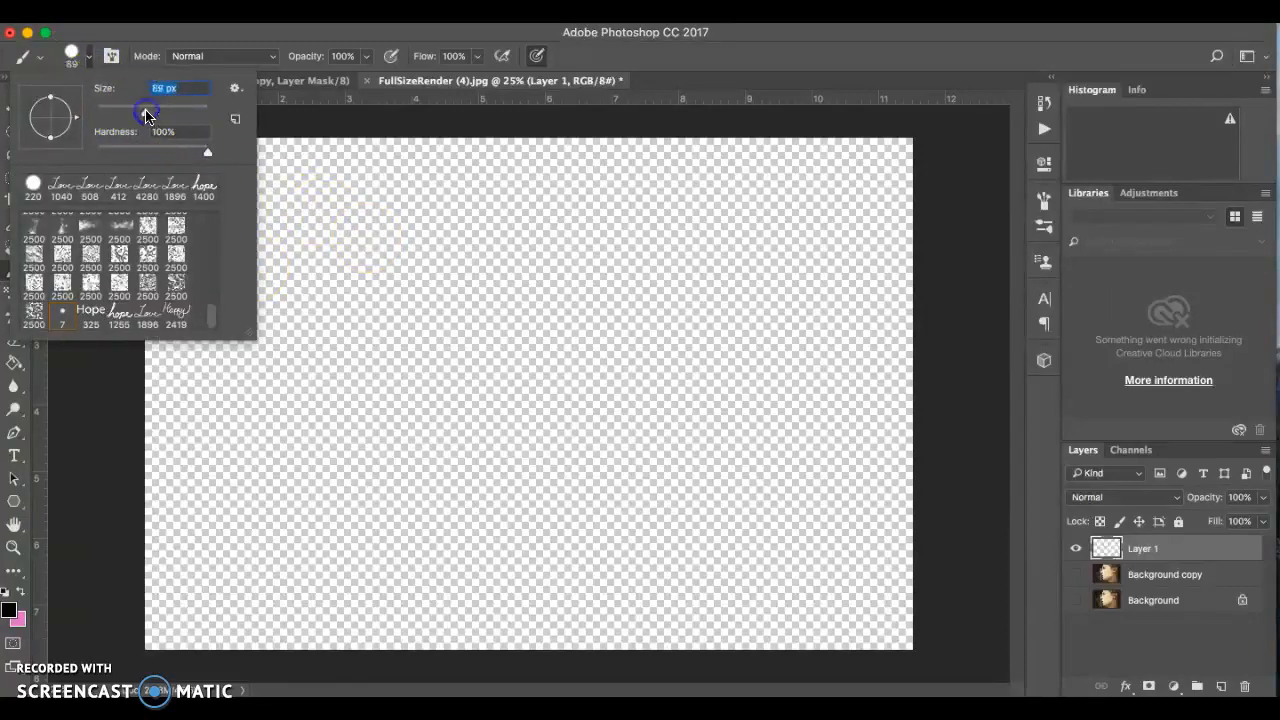
Handwrite the word "Hope" in large cursive letters across the middle of the empty layer
mouse_move(317, 247)
mouse_down()
mouse_move(356, 243)
mouse_move(427, 289)
mouse_up()
mouse_move(352, 306)
mouse_down()
mouse_move(371, 282)
mouse_move(410, 281)
mouse_move(354, 499)
mouse_up()
mouse_move(510, 303)
mouse_down()
mouse_move(474, 346)
mouse_move(437, 497)
mouse_up()
mouse_move(359, 375)
mouse_down()
mouse_move(450, 402)
mouse_move(537, 374)
mouse_move(508, 423)
mouse_move(558, 431)
mouse_move(538, 384)
mouse_move(599, 362)
mouse_move(591, 461)
mouse_move(641, 367)
mouse_move(613, 415)
mouse_move(701, 404)
mouse_move(720, 360)
mouse_move(696, 405)
mouse_move(745, 429)
mouse_move(825, 389)
mouse_up()
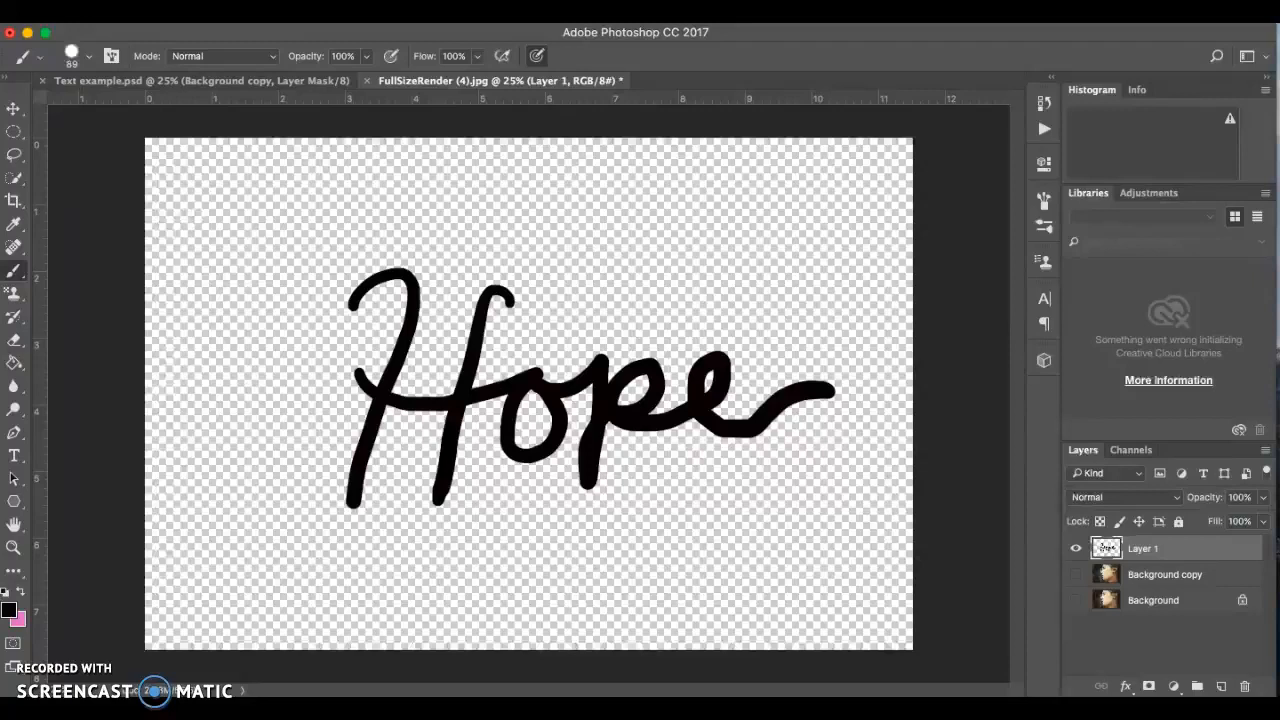
click(95, 656)
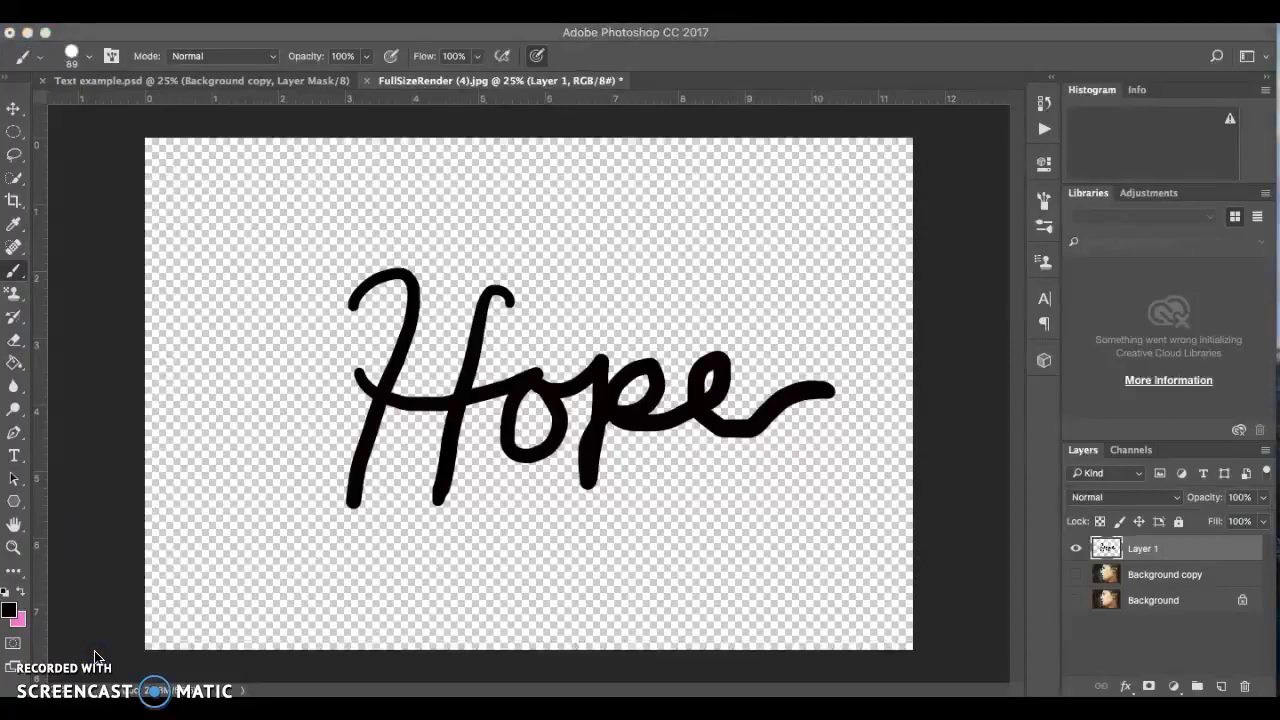
Define the handwritten word as a brush preset named Hope and stamp it once above the original lettering
click(237, 42)
click(195, 14)
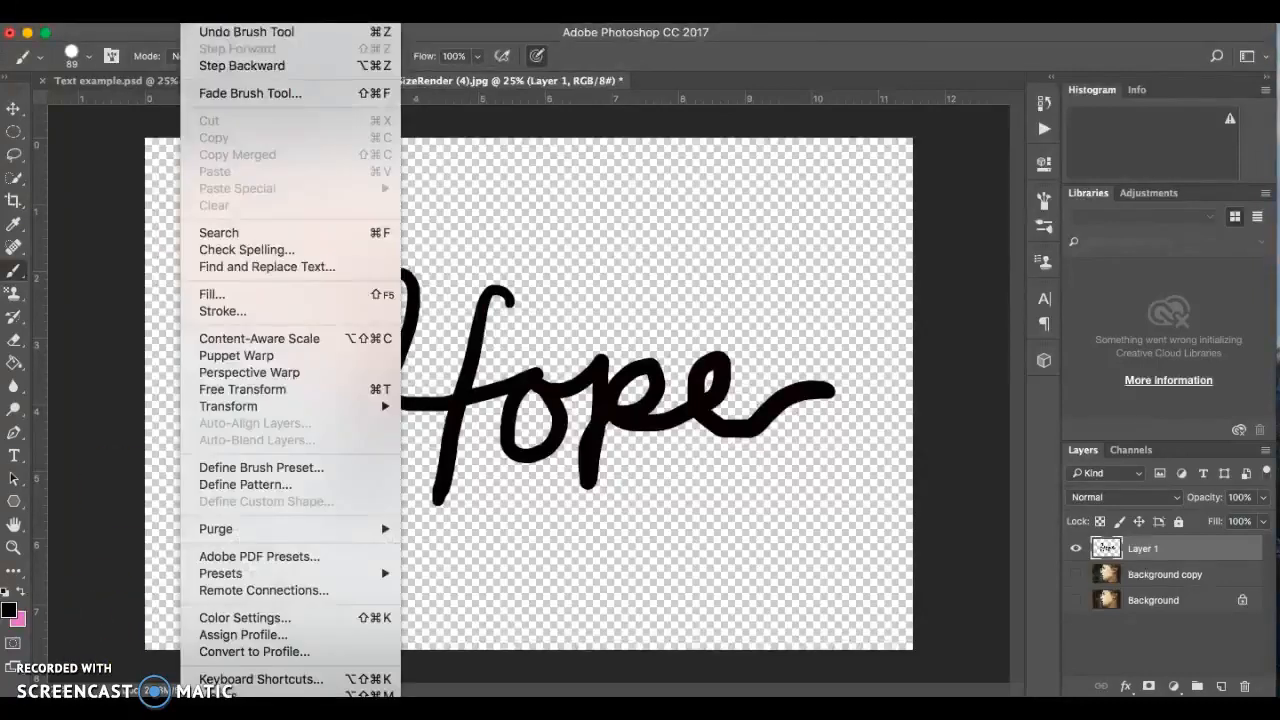
click(308, 468)
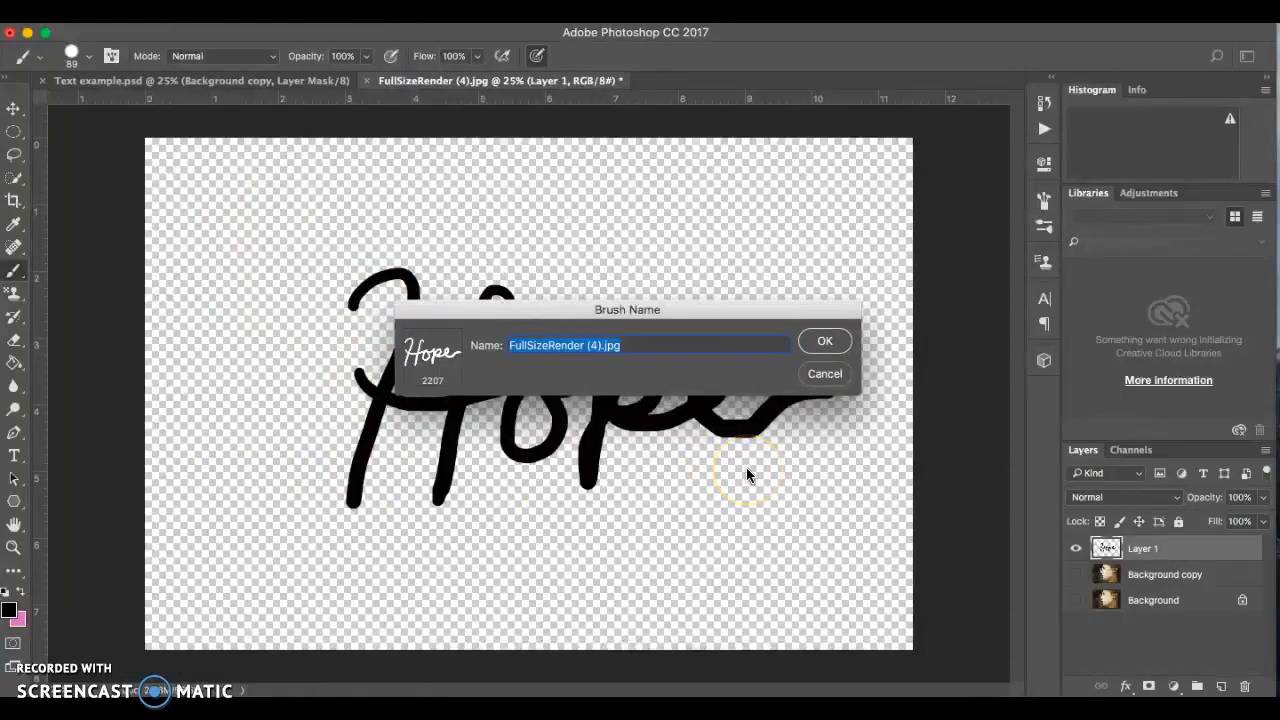
text(Hope)
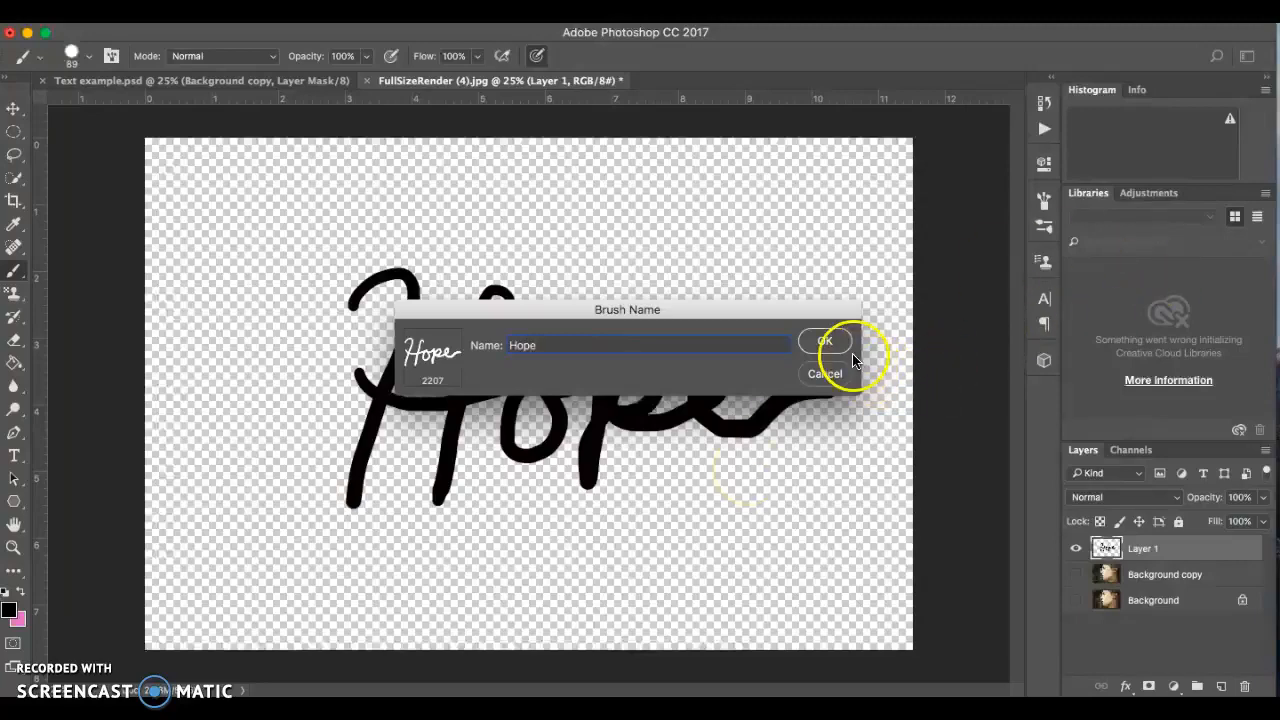
click(826, 343)
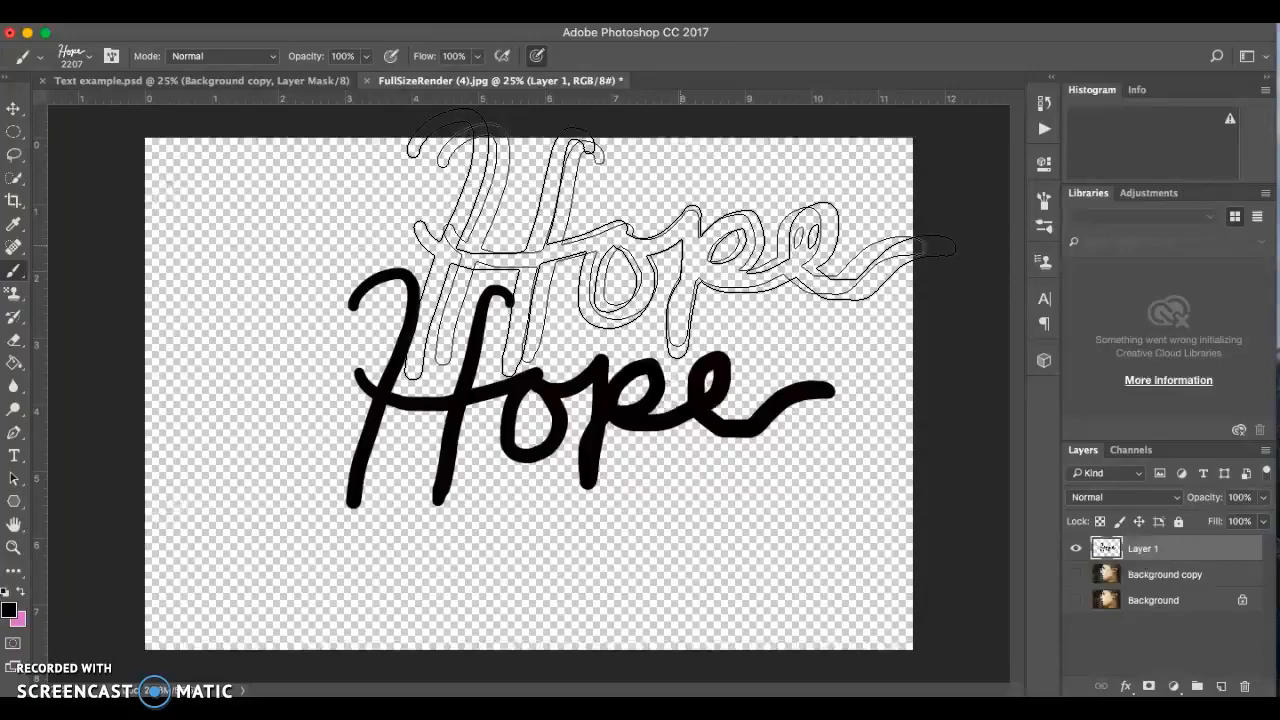
click(680, 244)
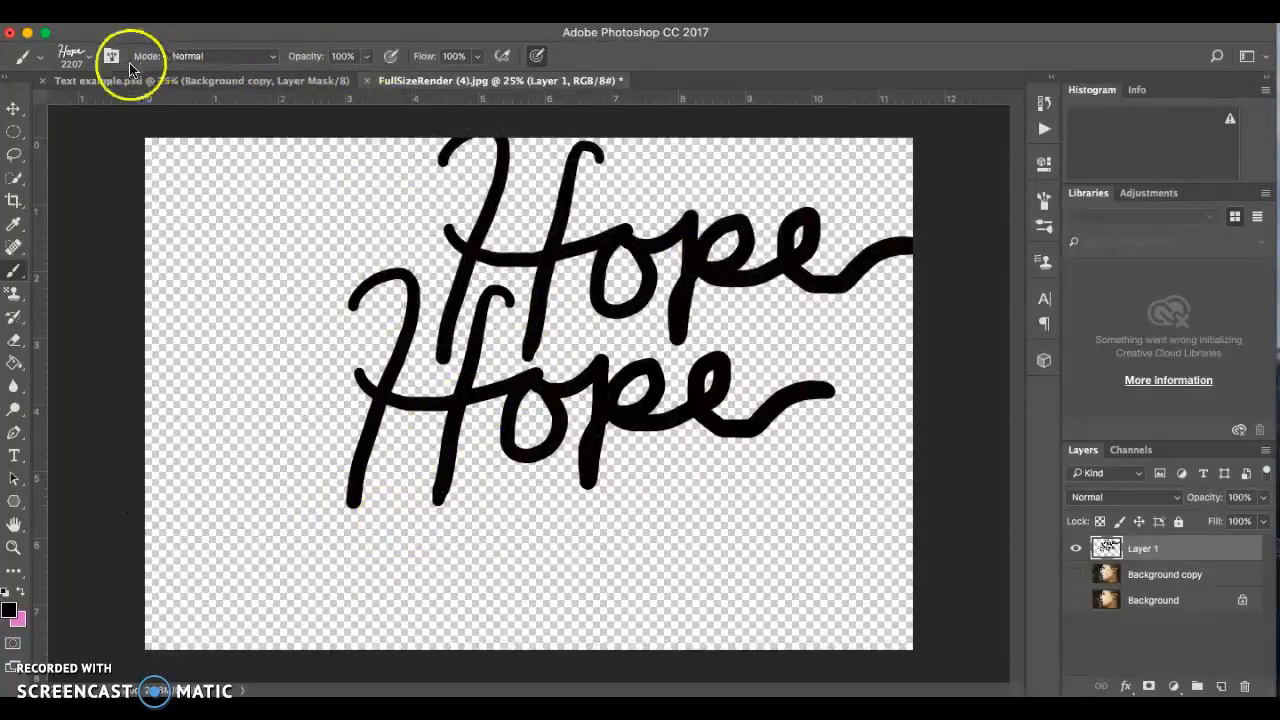
Reduce the size of the Hope brush to 201 px
click(40, 63)
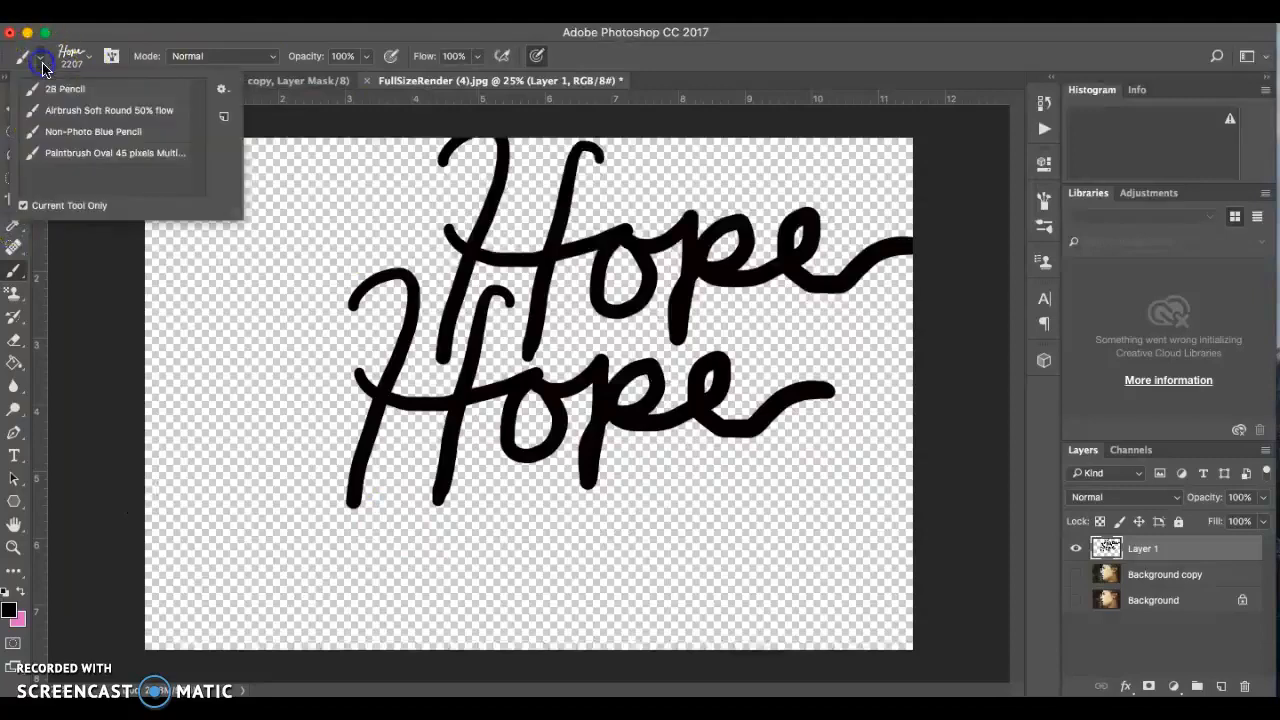
click(115, 60)
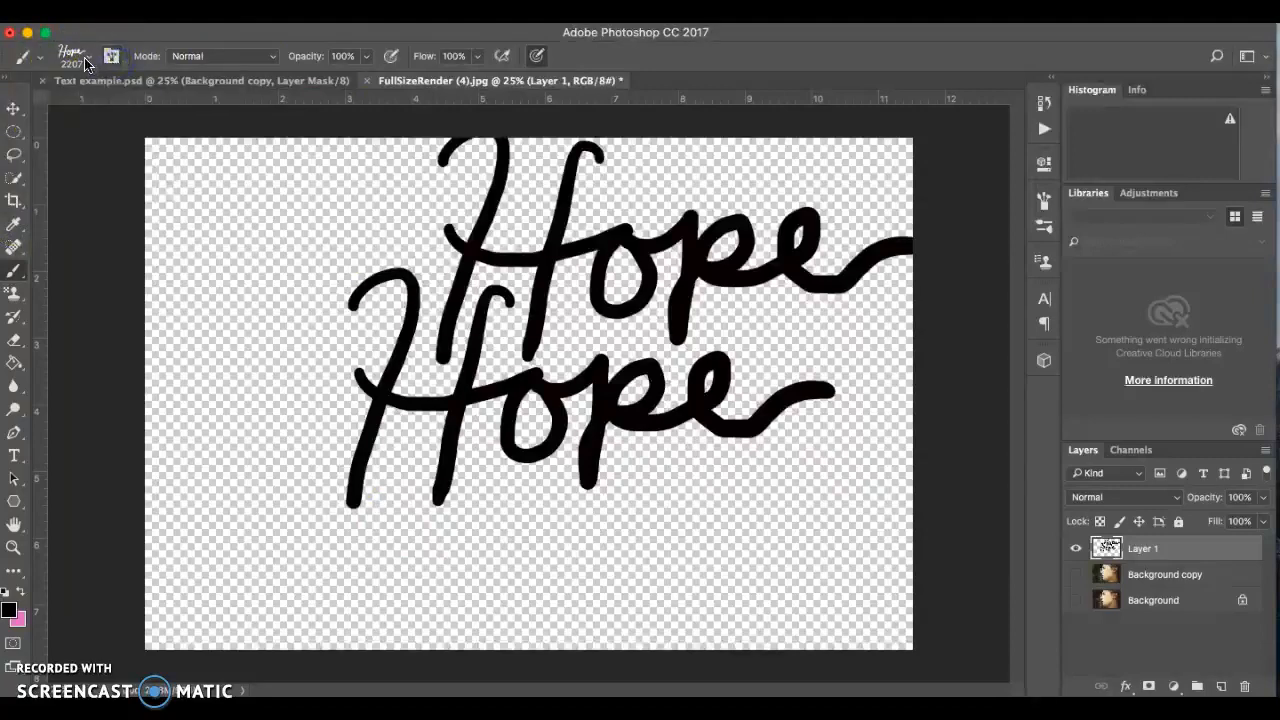
click(87, 63)
click(87, 66)
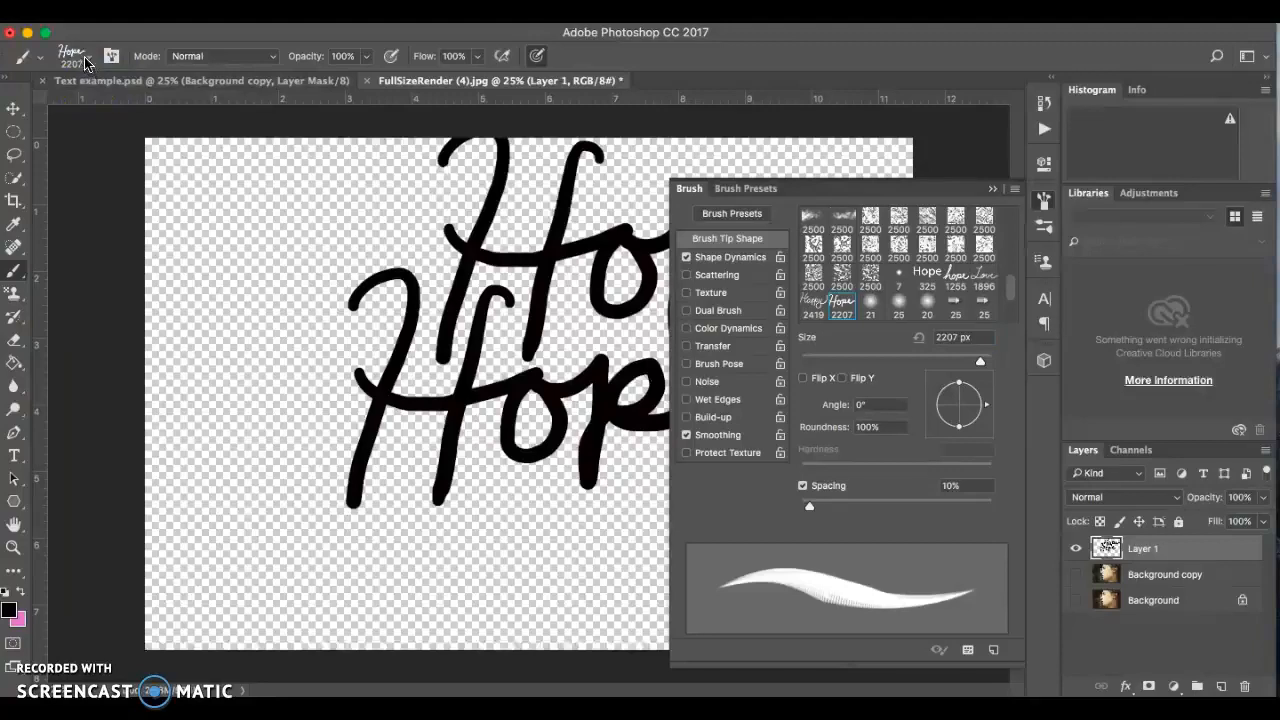
click(87, 65)
click(147, 107)
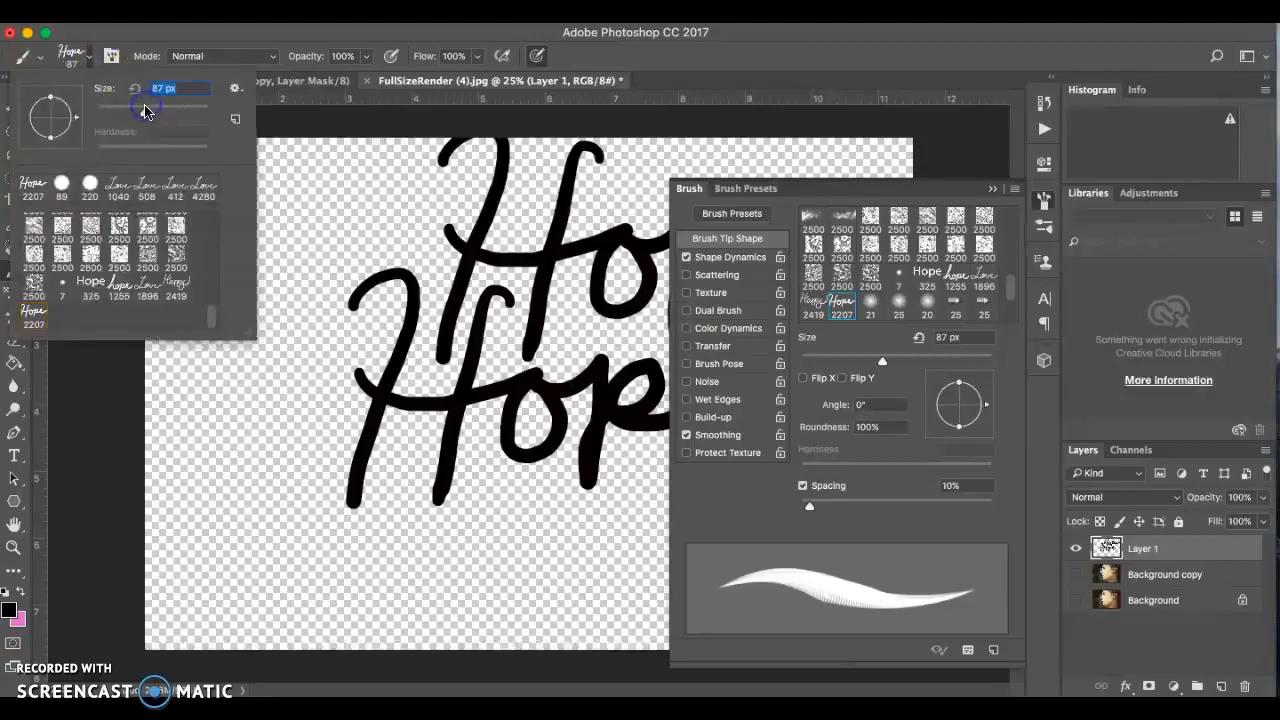
click(179, 112)
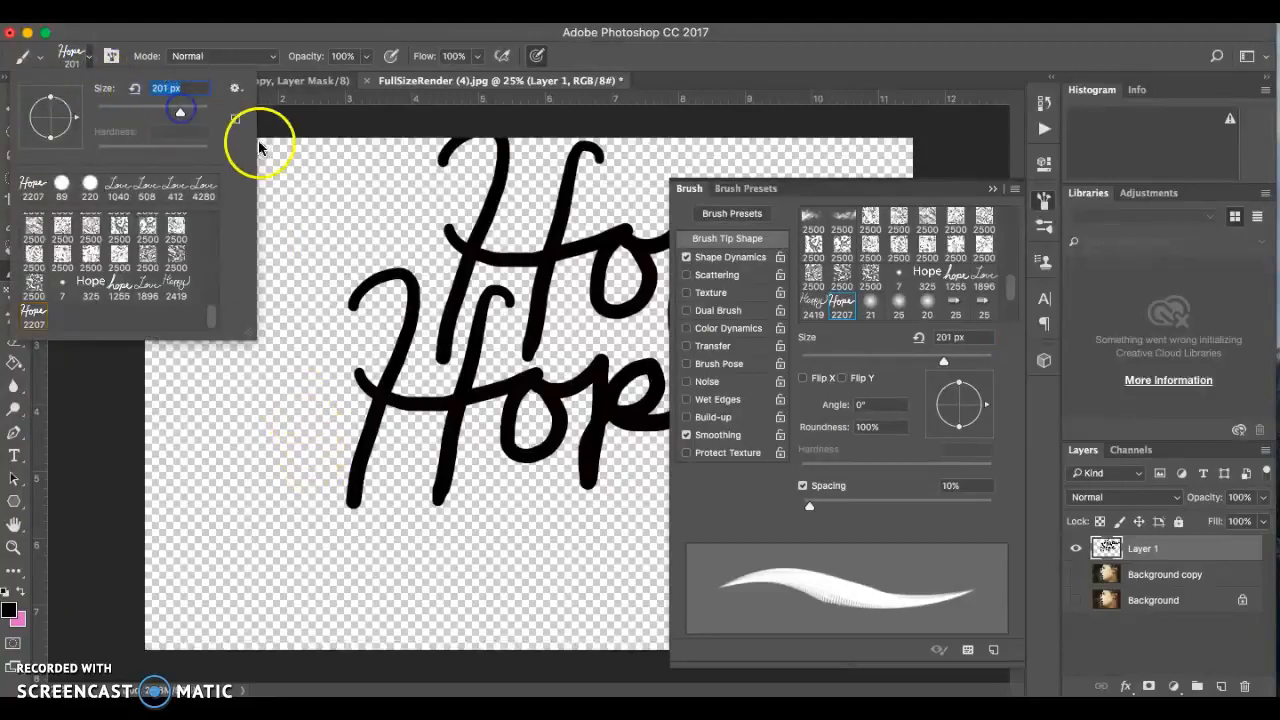
Stamp small Hope words at scattered spots around the large lettering, closing the brush settings along the way
click(347, 199)
click(397, 236)
click(357, 347)
click(392, 347)
click(423, 377)
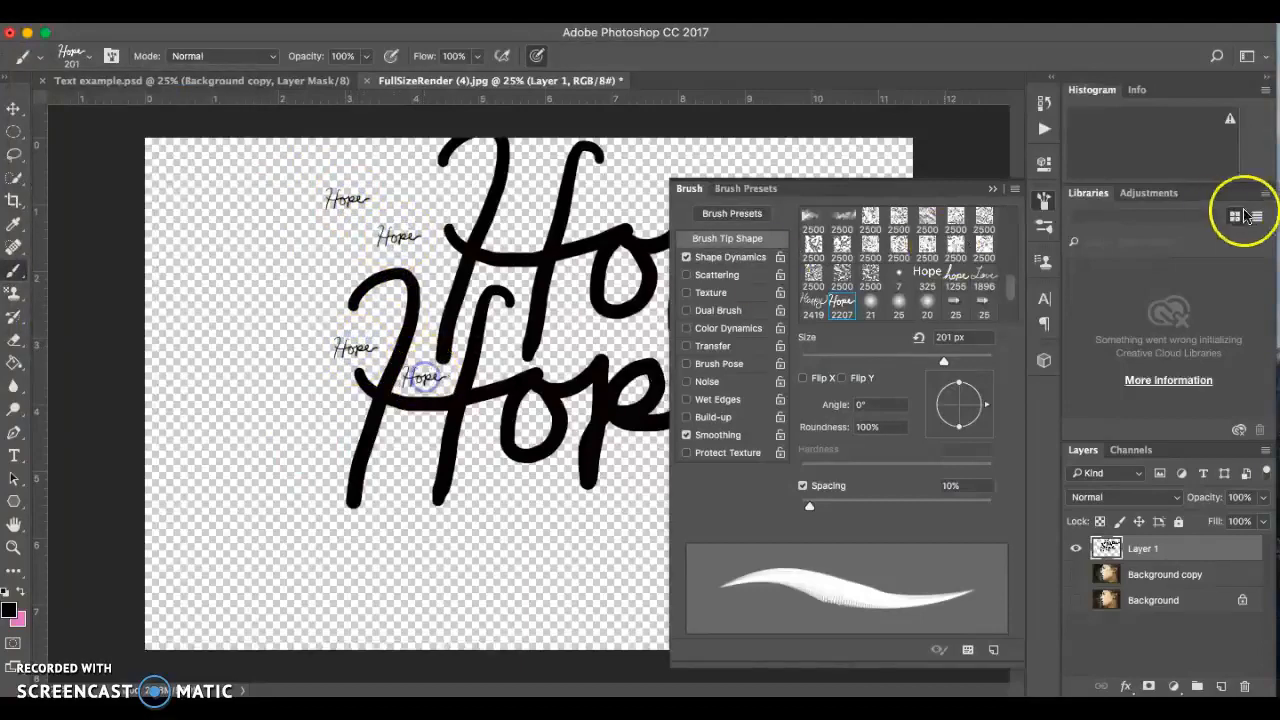
click(992, 189)
click(661, 187)
click(778, 337)
click(700, 476)
click(692, 483)
click(870, 456)
click(515, 498)
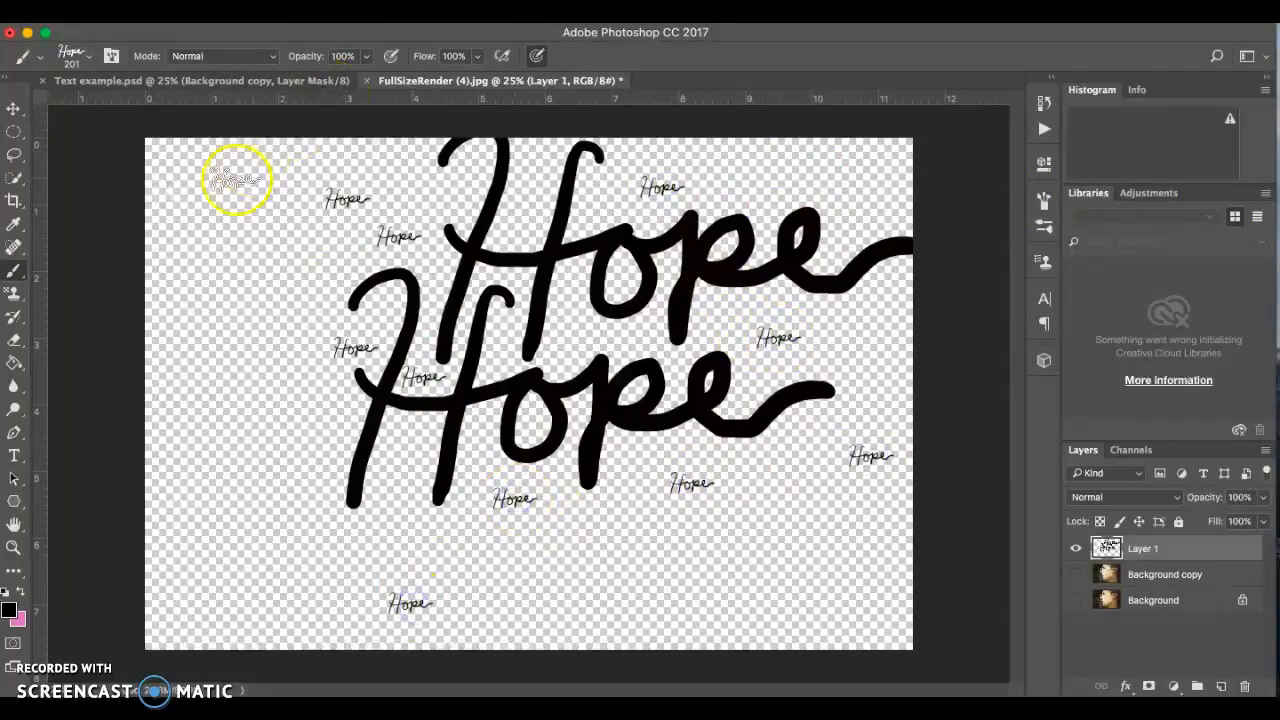
Enlarge the Hope brush to 428 px and stamp it below the lettering and near the upper edge of the canvas
click(90, 57)
drag(180, 107, 196, 108)
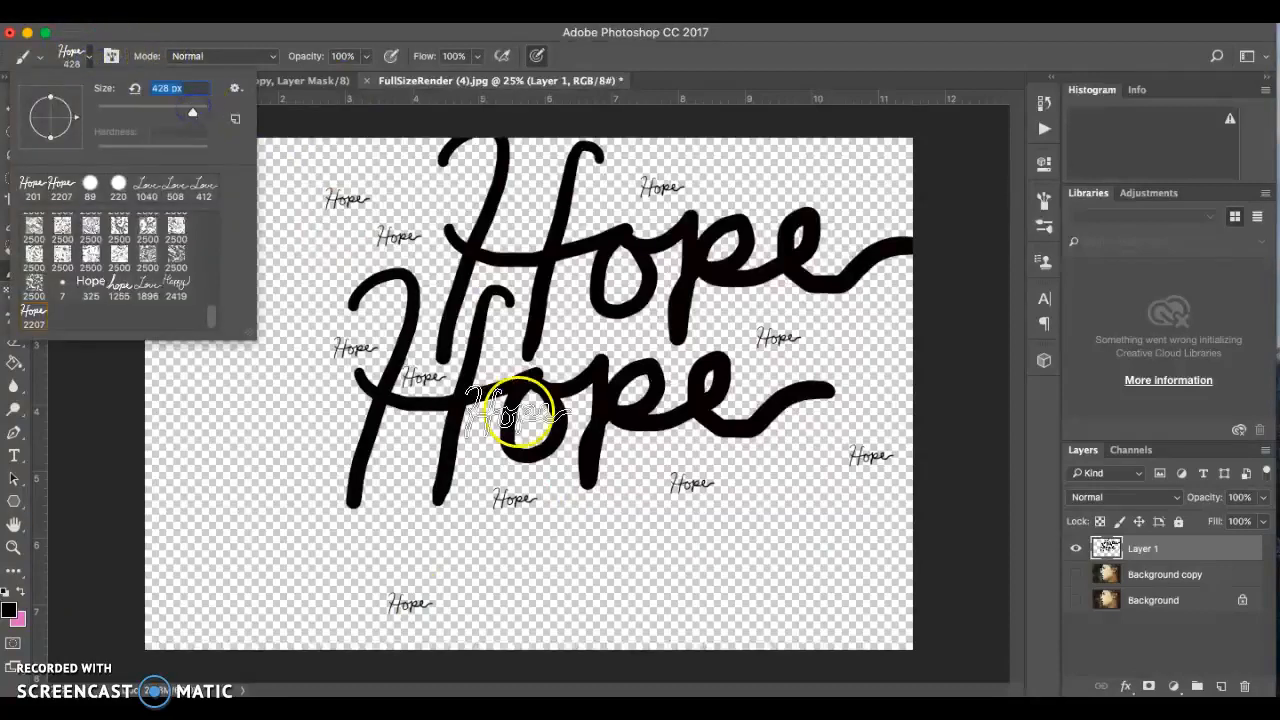
click(604, 565)
click(325, 527)
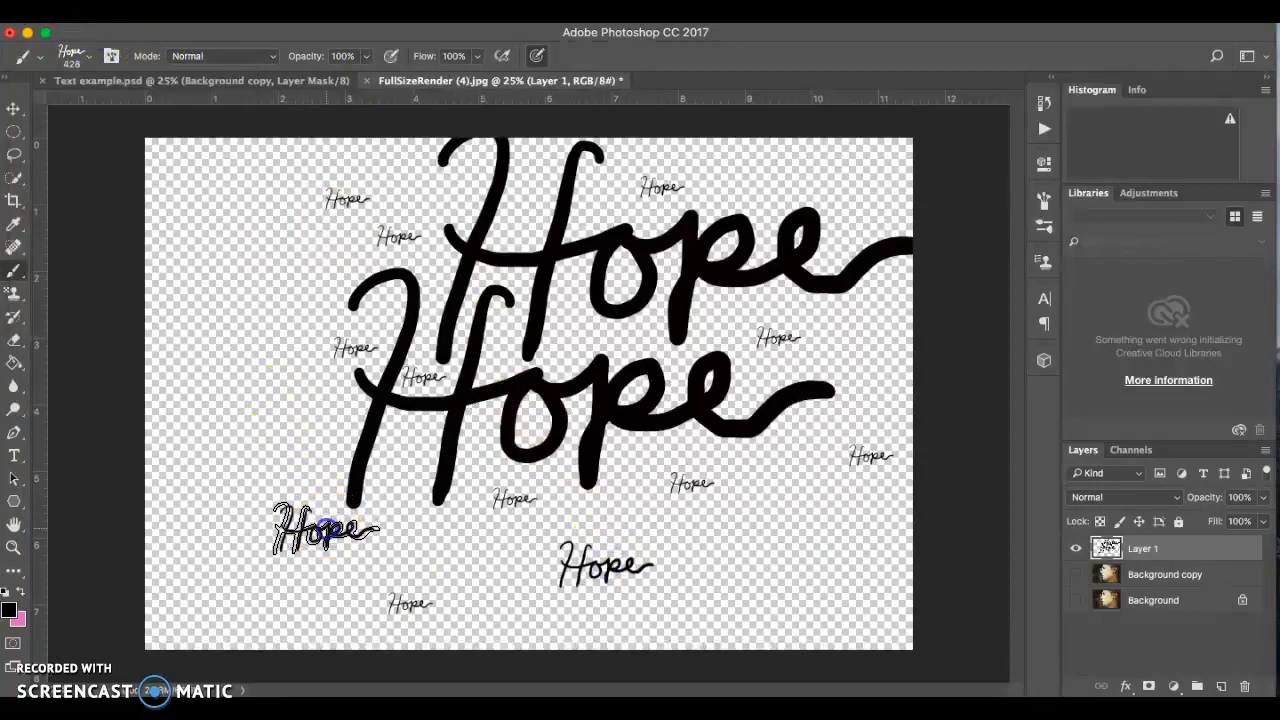
click(760, 193)
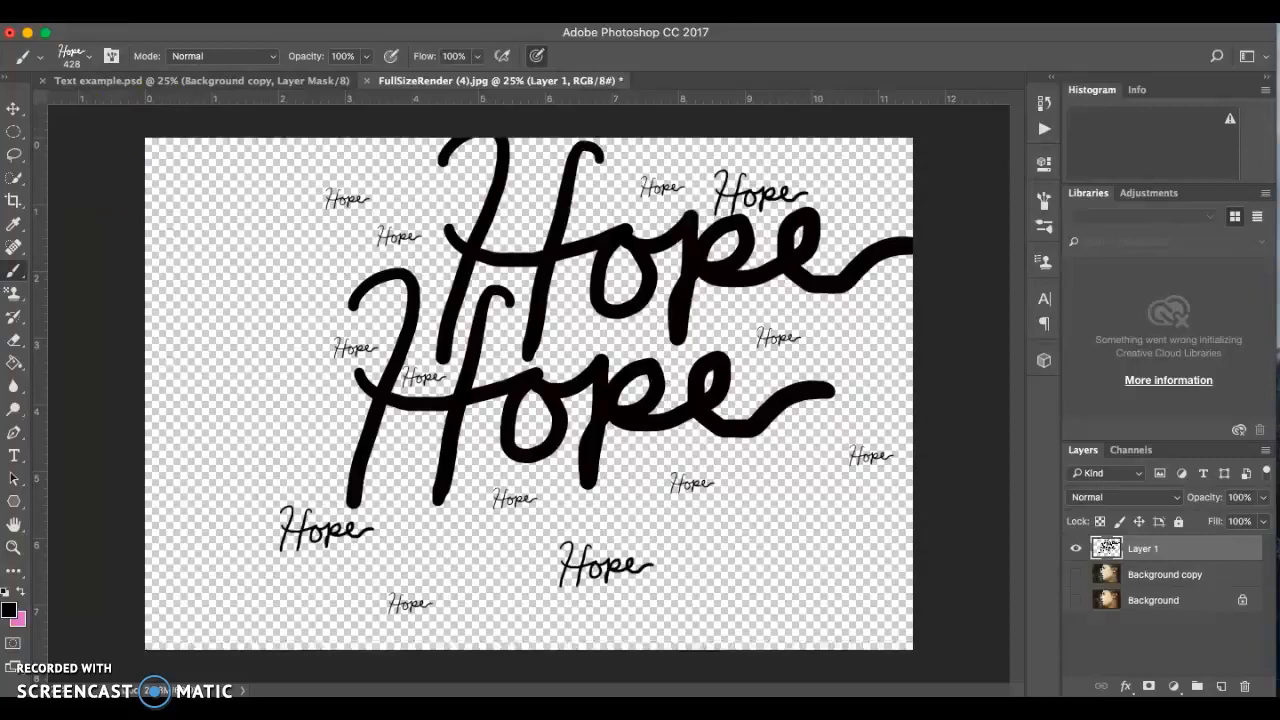
Define the whole arrangement of Hope words as a new brush preset named Hope
click(200, 13)
click(246, 469)
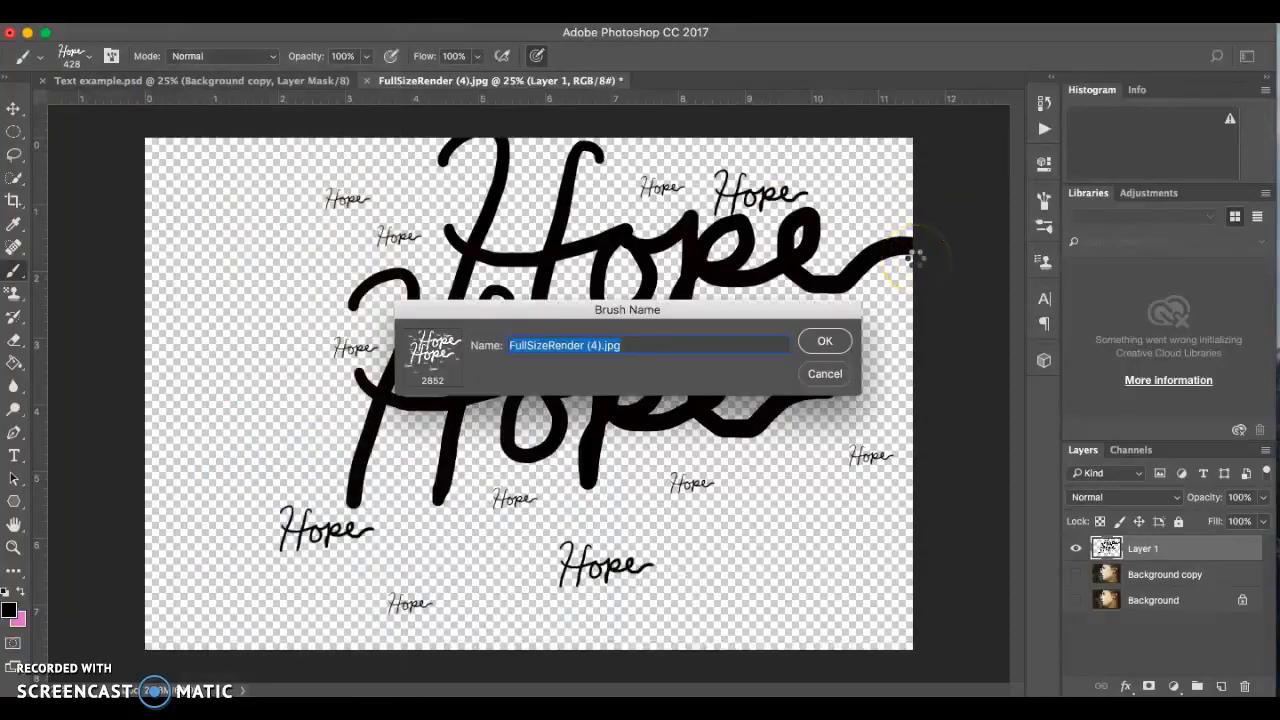
key(BackSpace)
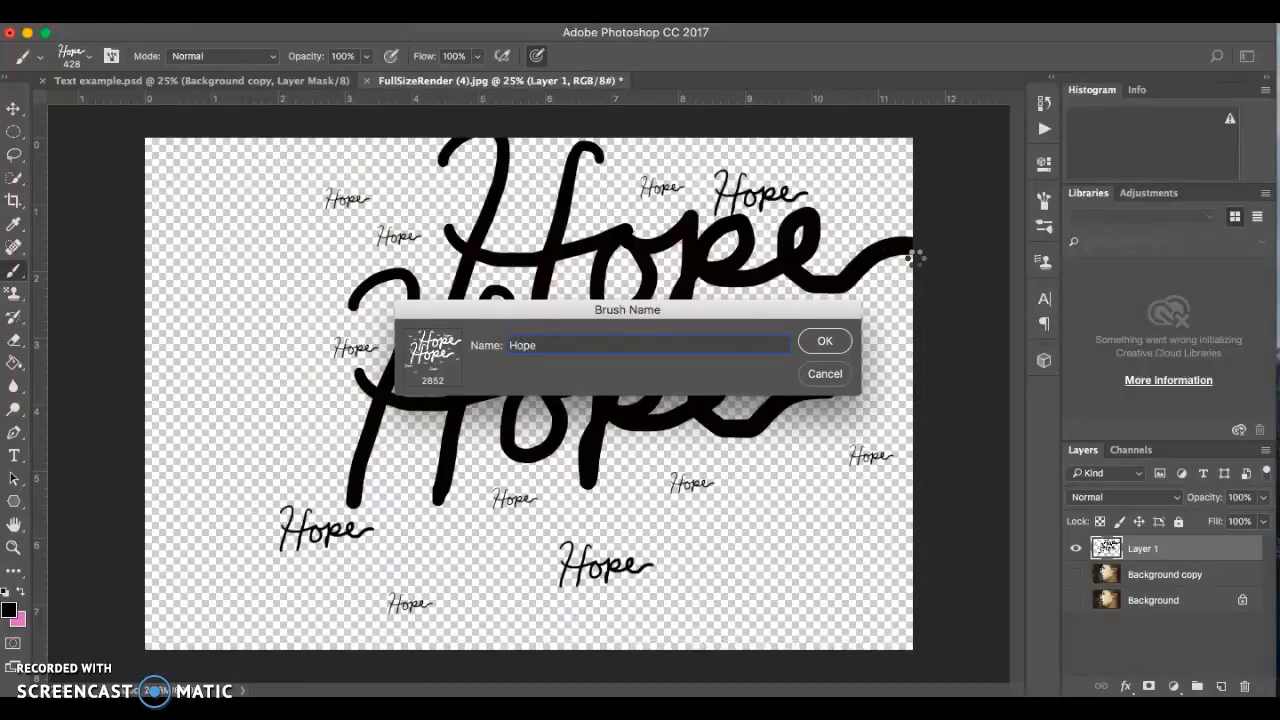
click(816, 341)
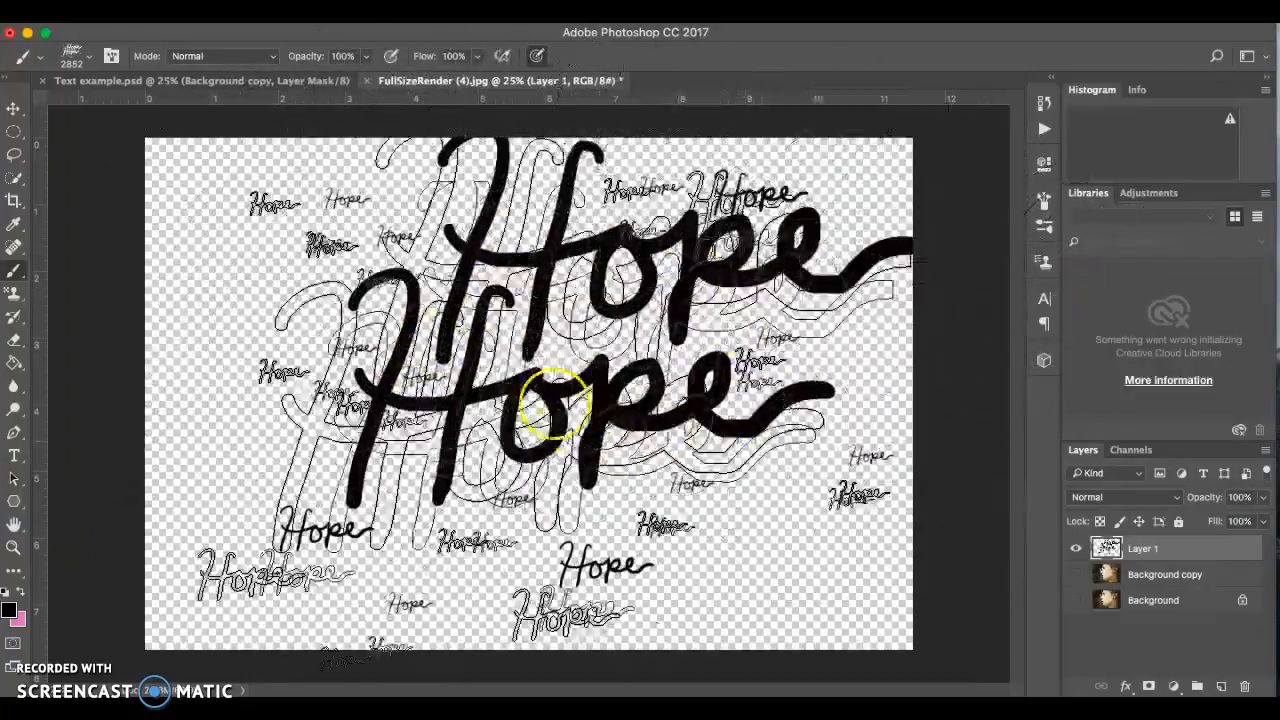
Try the 2852 px Hope pattern brush across the canvas and undo the last strokes
mouse_move(540, 440)
mouse_down()
mouse_move(550, 301)
mouse_move(555, 359)
mouse_move(485, 357)
mouse_move(732, 477)
mouse_move(692, 486)
mouse_move(375, 417)
mouse_move(345, 363)
mouse_up()
click(870, 232)
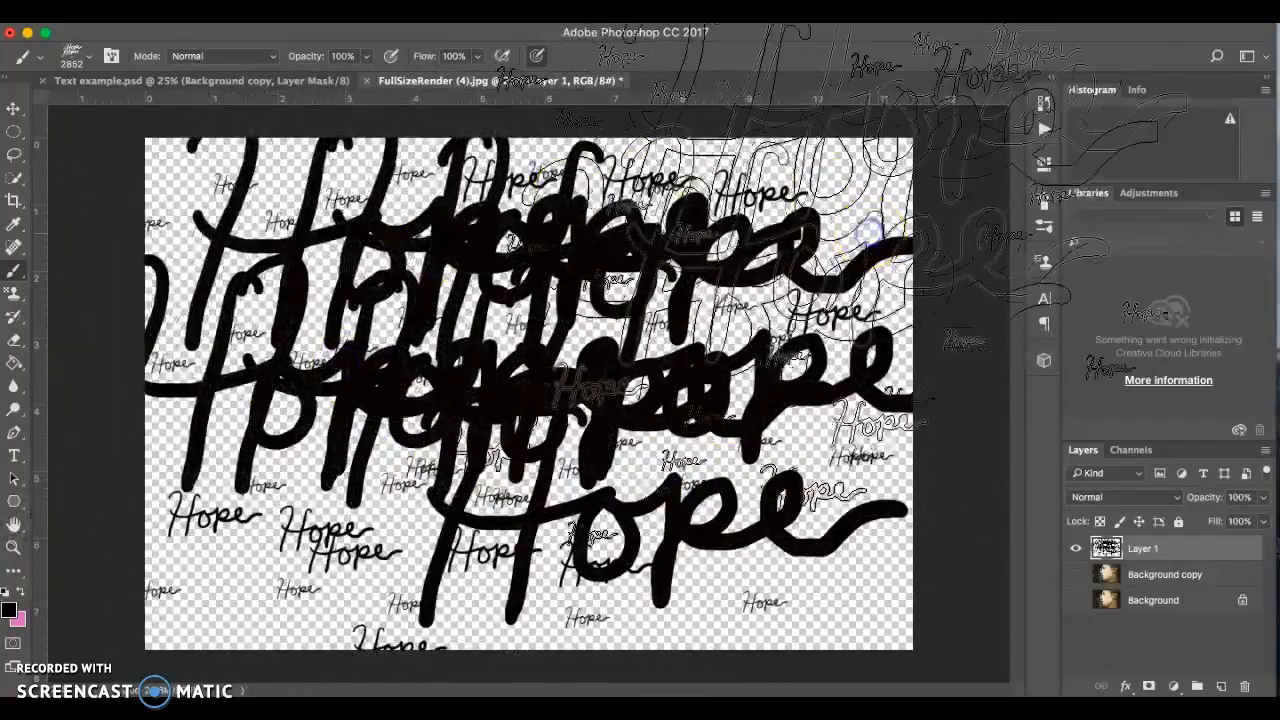
key(super+alt+z)
key(super+alt+z)
key(super+alt+z)
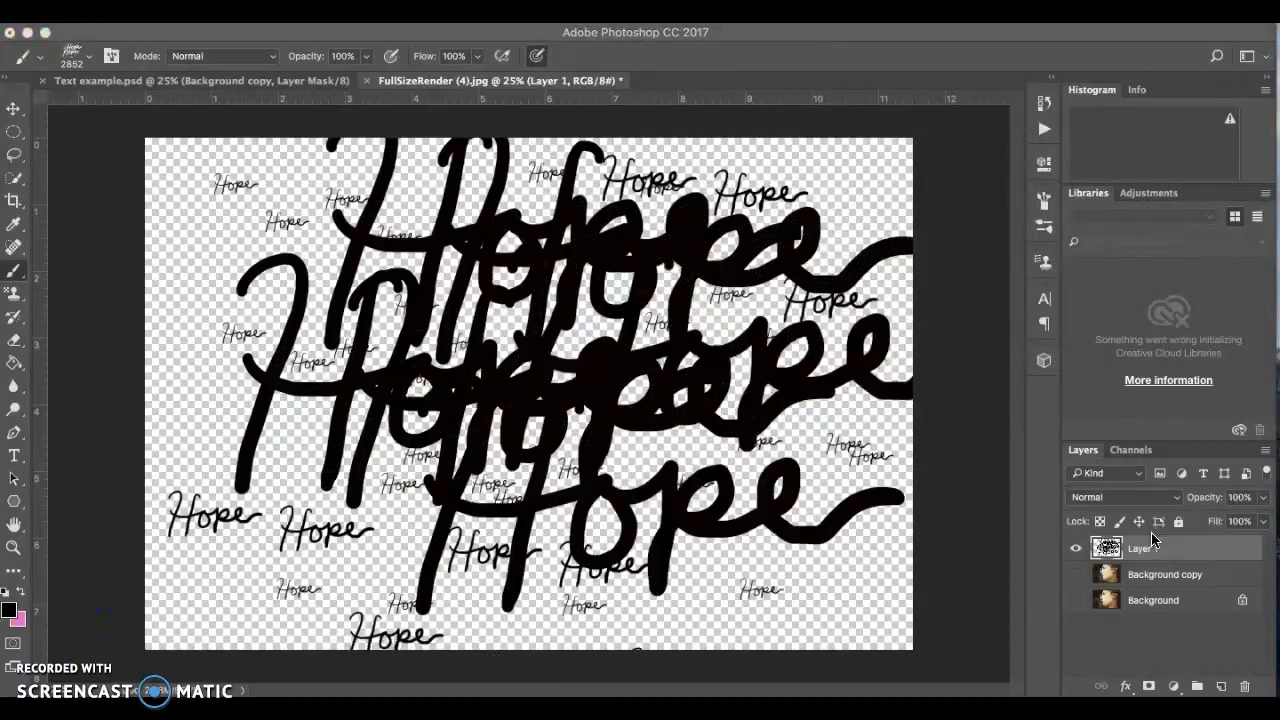
Delete Layer 1 with all its lettering and add a fresh empty layer above Background copy
click(1166, 570)
right_click(1162, 567)
click(1178, 551)
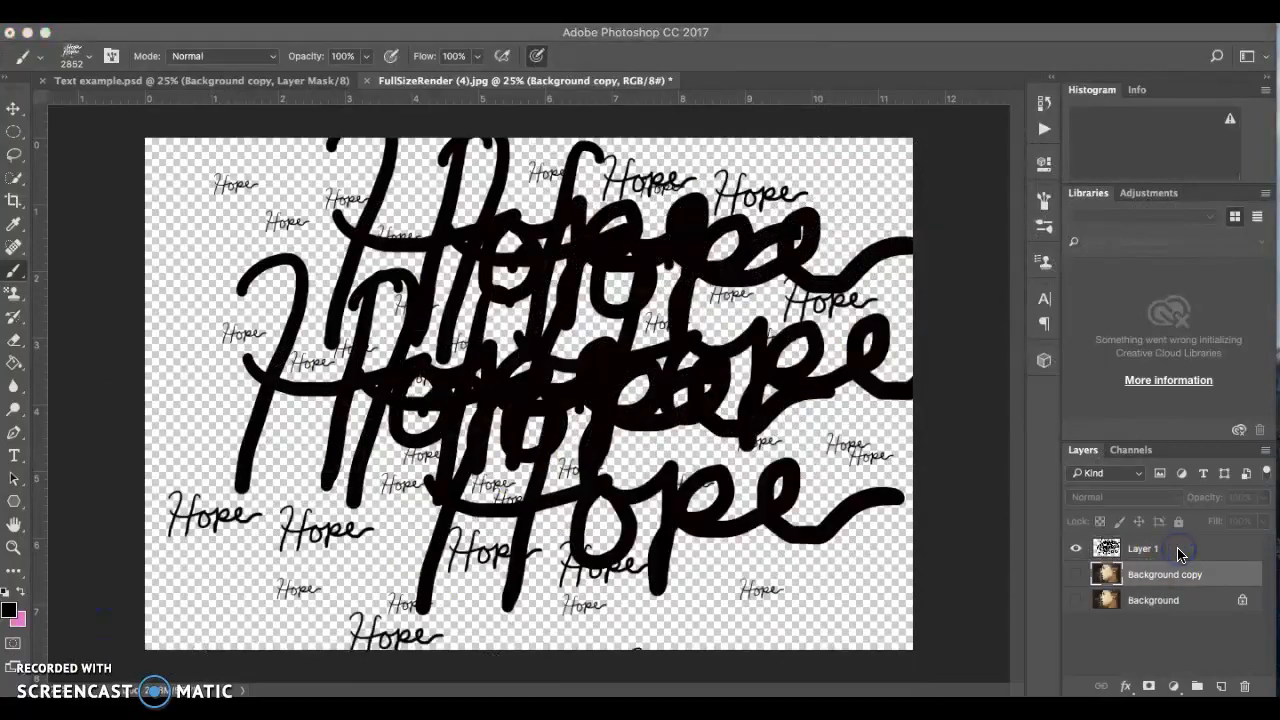
click(1164, 548)
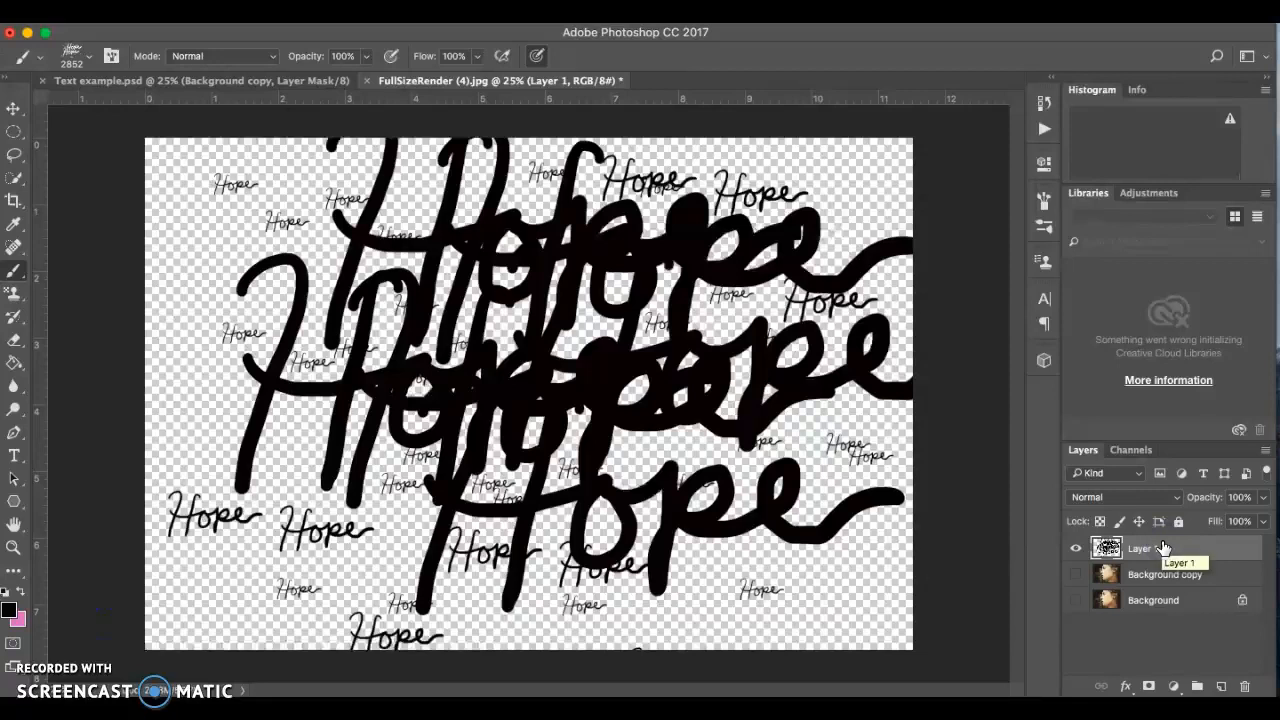
click(1245, 686)
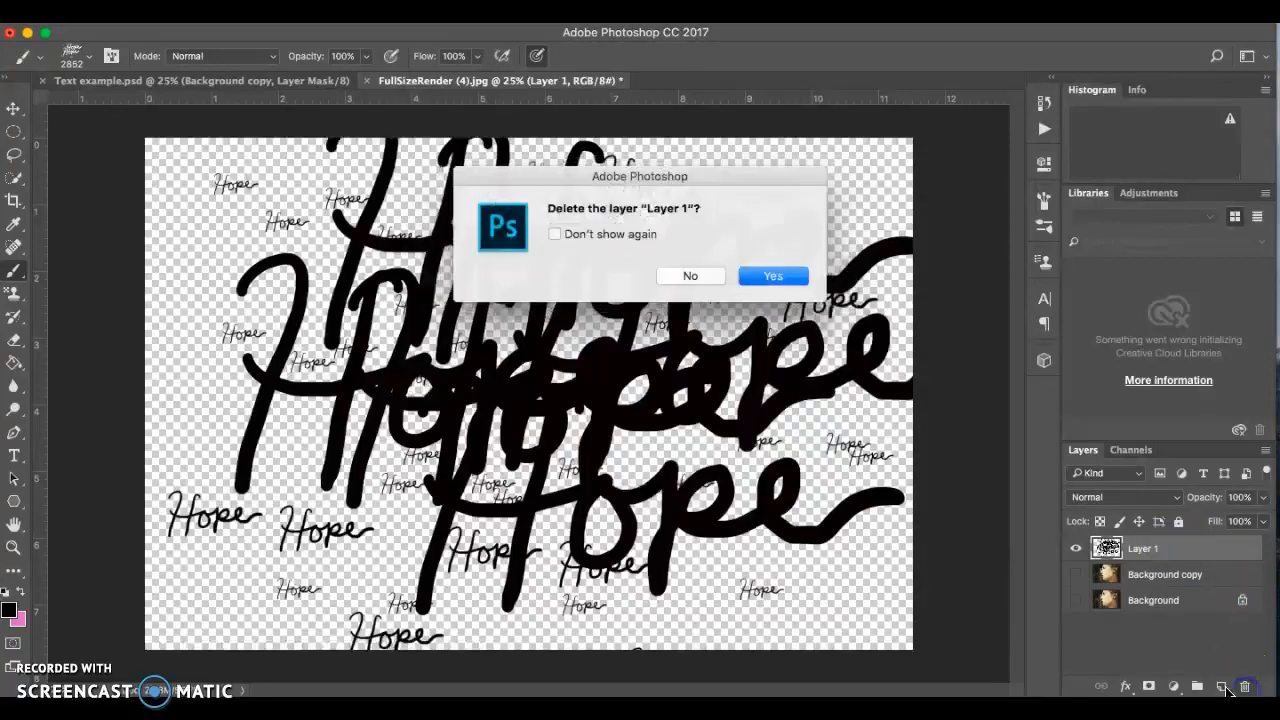
click(781, 279)
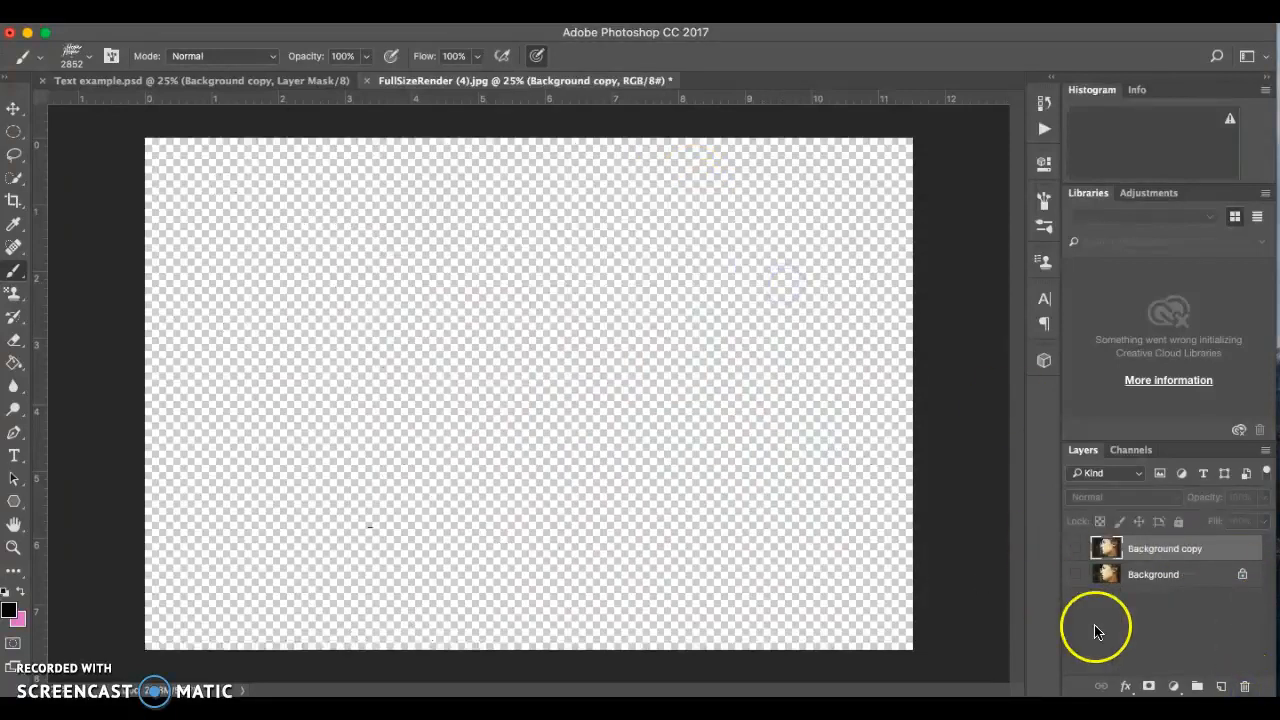
click(1221, 686)
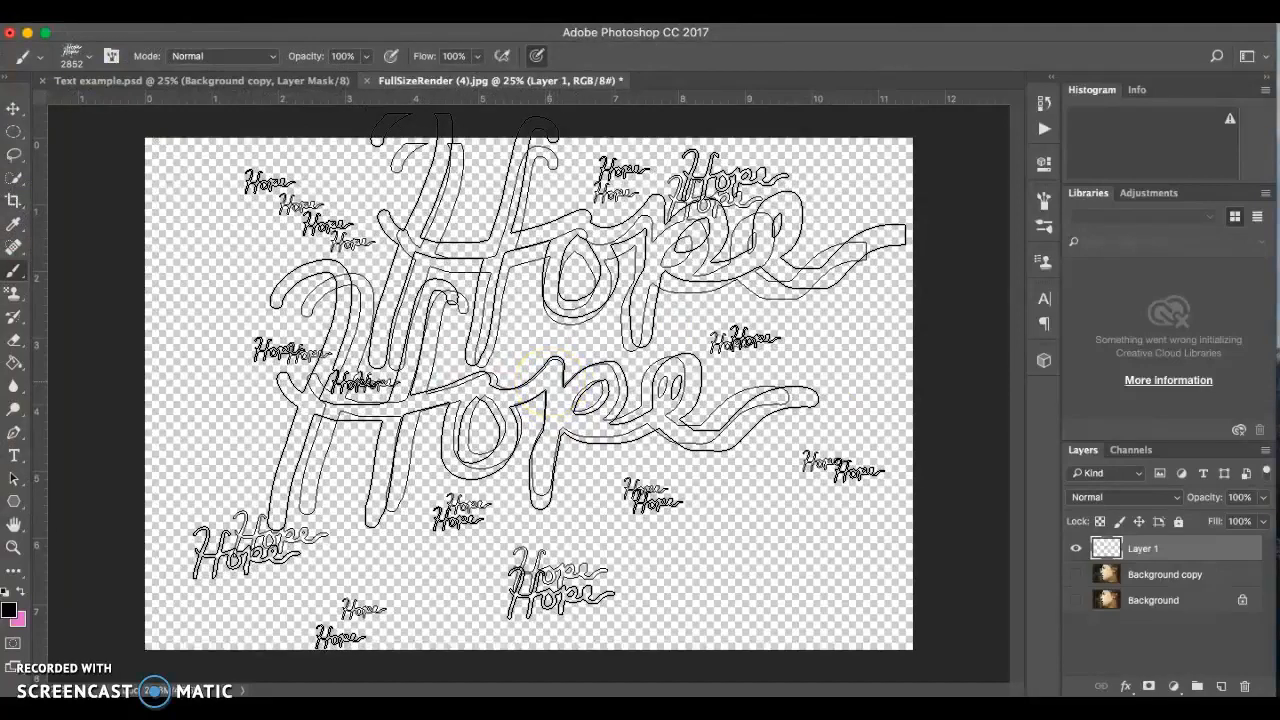
Handwrite the word "Happy" in black across the empty Layer 1 with the 89 px hard round brush
click(88, 57)
click(147, 187)
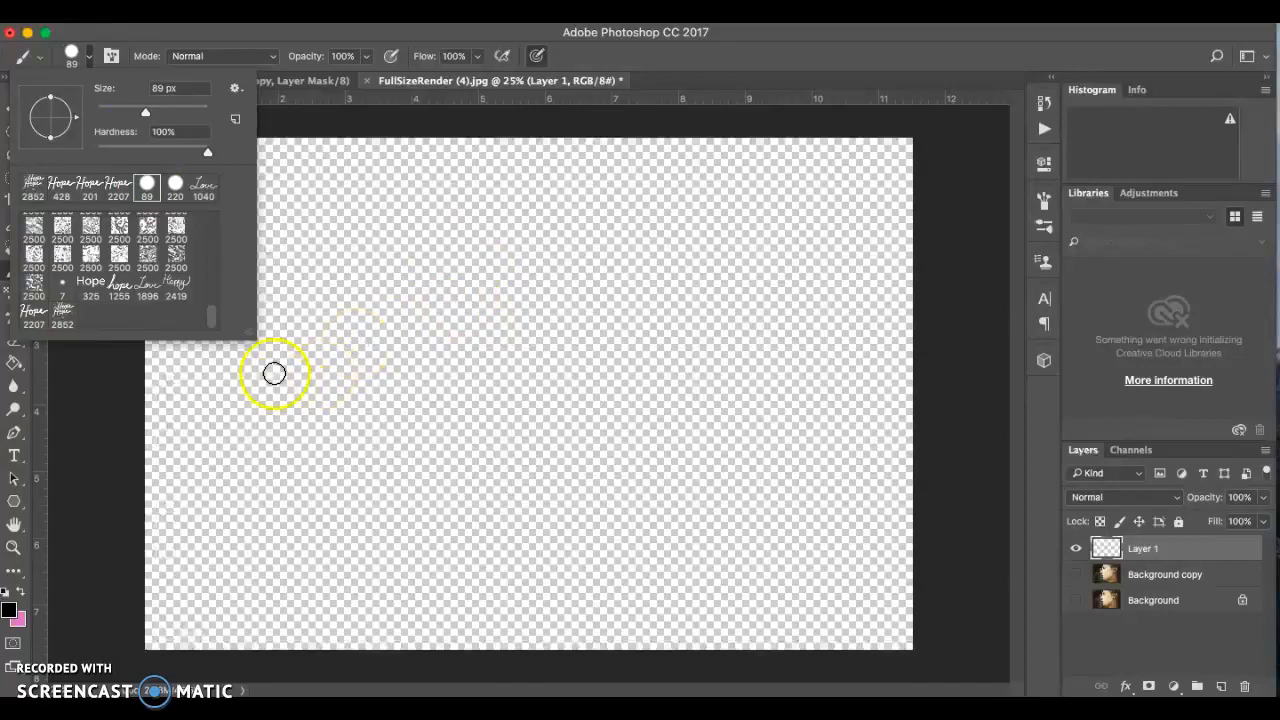
mouse_move(290, 350)
mouse_down()
mouse_move(325, 310)
mouse_move(339, 371)
mouse_move(310, 515)
mouse_up()
drag(406, 329, 366, 492)
drag(329, 417, 437, 382)
mouse_move(400, 451)
mouse_down()
mouse_move(471, 443)
mouse_move(514, 386)
mouse_move(557, 403)
mouse_move(634, 383)
mouse_move(689, 474)
mouse_move(651, 503)
mouse_move(782, 345)
mouse_up()
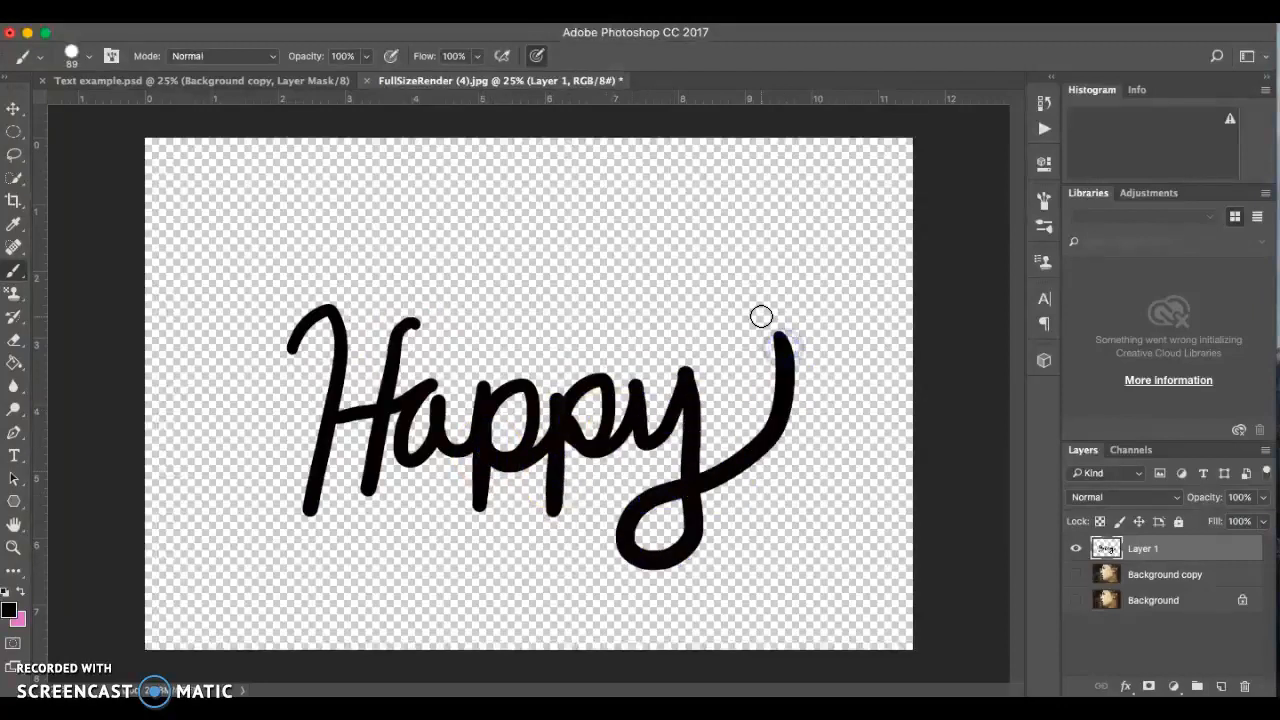
Define the handwritten word as a new brush preset named Happy
click(307, 95)
click(199, 13)
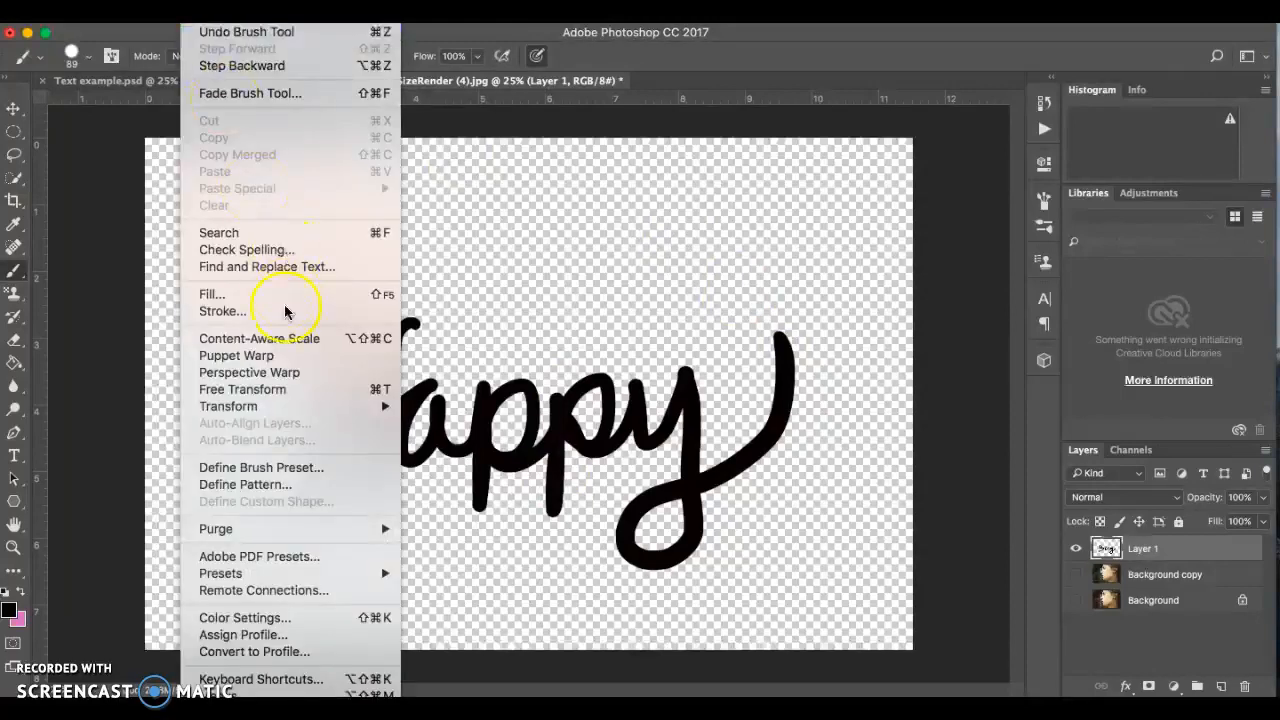
click(228, 468)
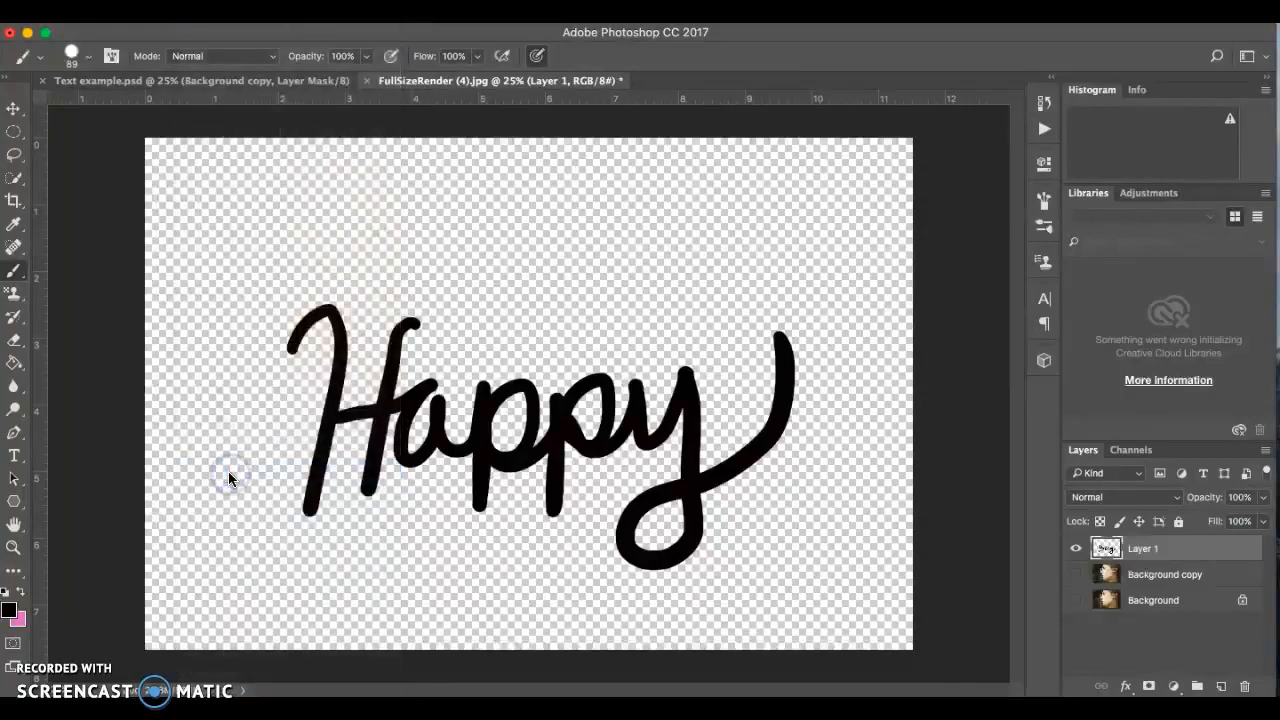
text(Happy)
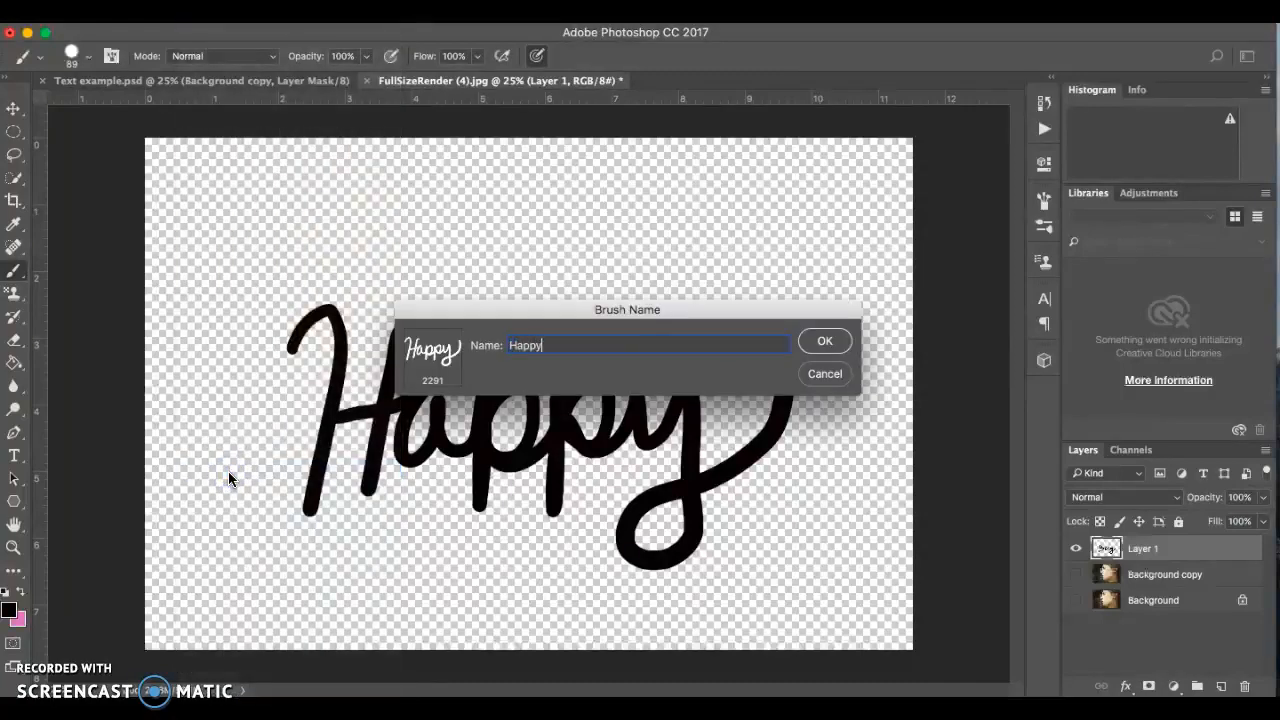
click(825, 341)
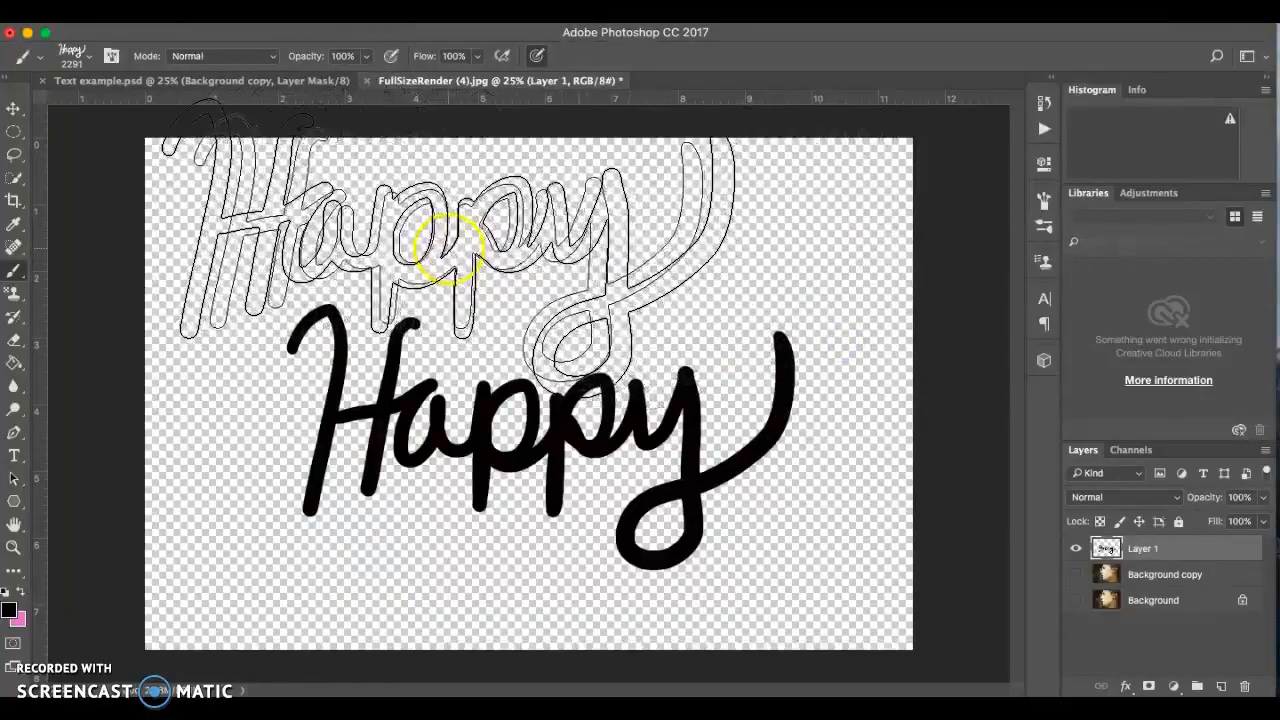
Stamp the Happy brush at 2291 px above the lettering, and at 236 px in five spots around it
click(443, 245)
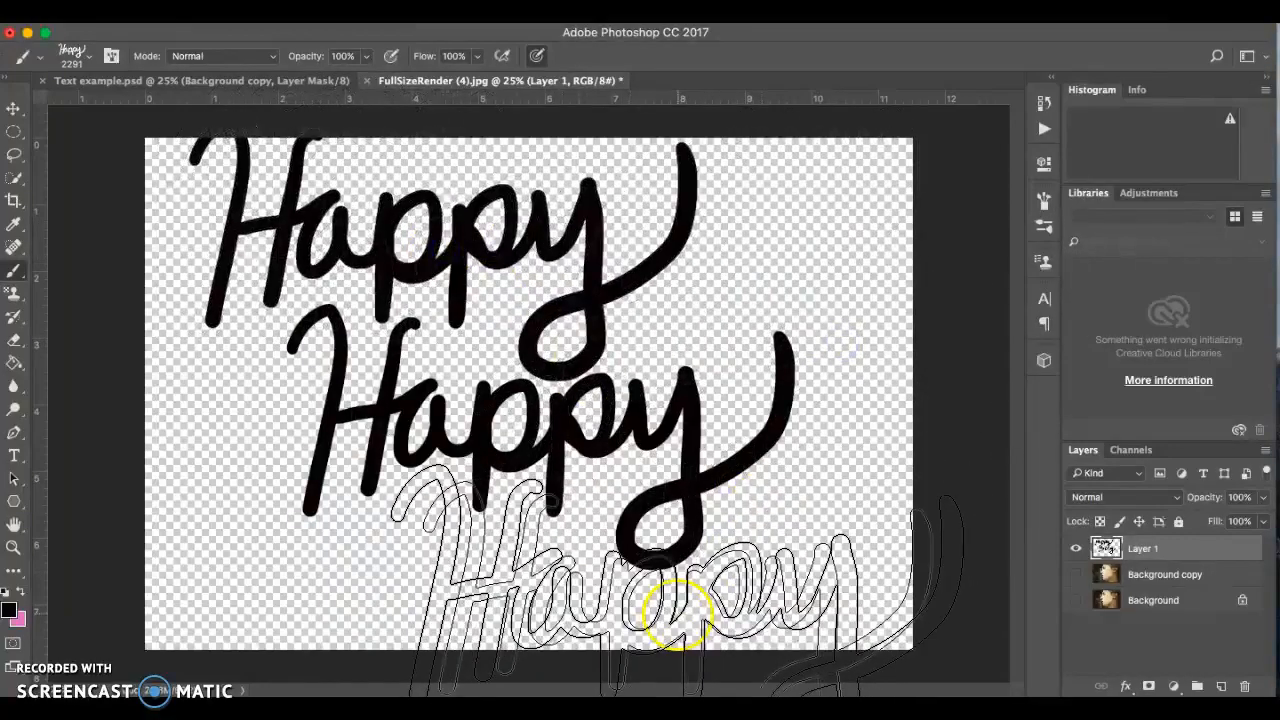
click(95, 55)
drag(157, 120, 182, 112)
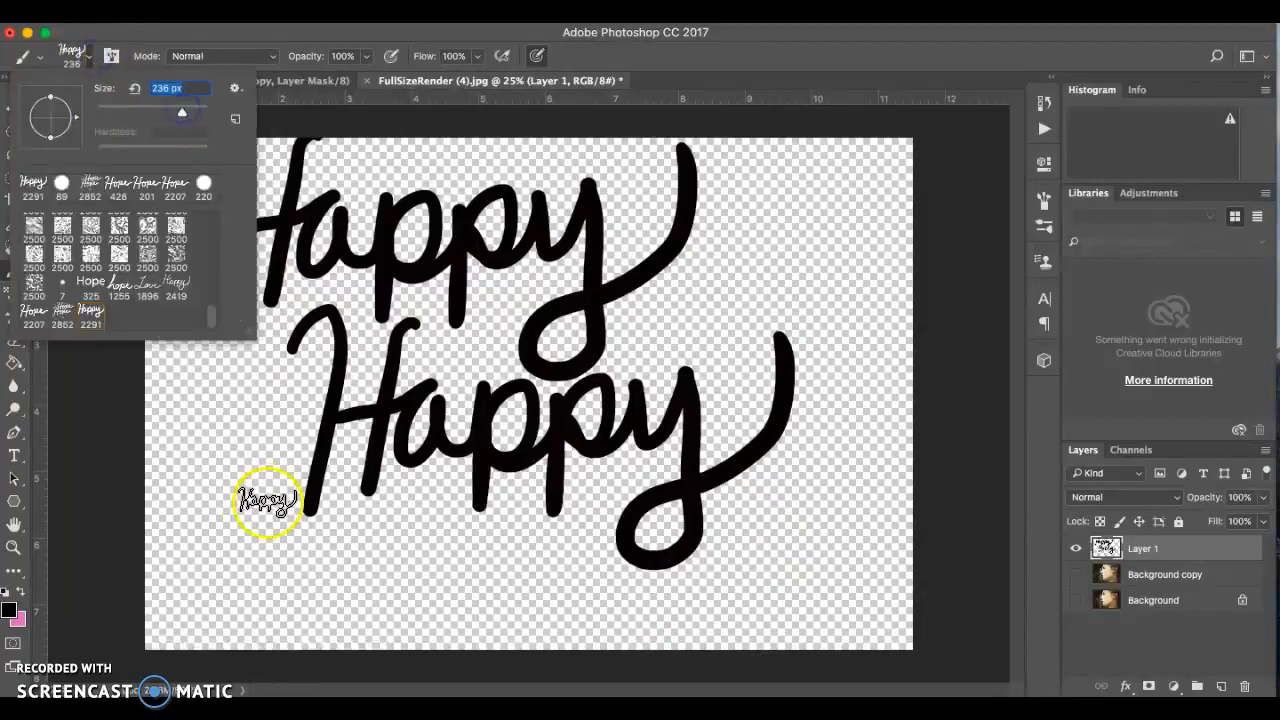
click(273, 522)
click(709, 316)
click(619, 172)
click(493, 321)
click(248, 367)
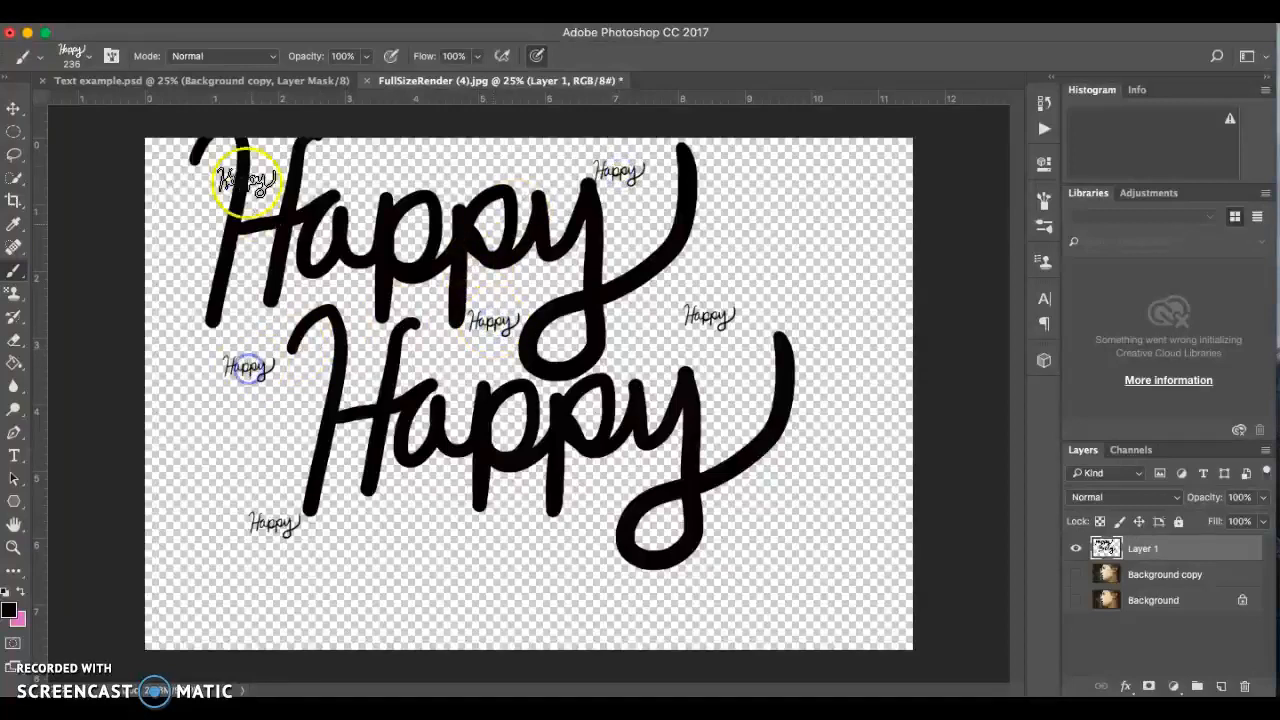
Set the Happy brush to 460 px and 55% opacity and stamp fainter words in the gaps around and between the large lettering
click(93, 52)
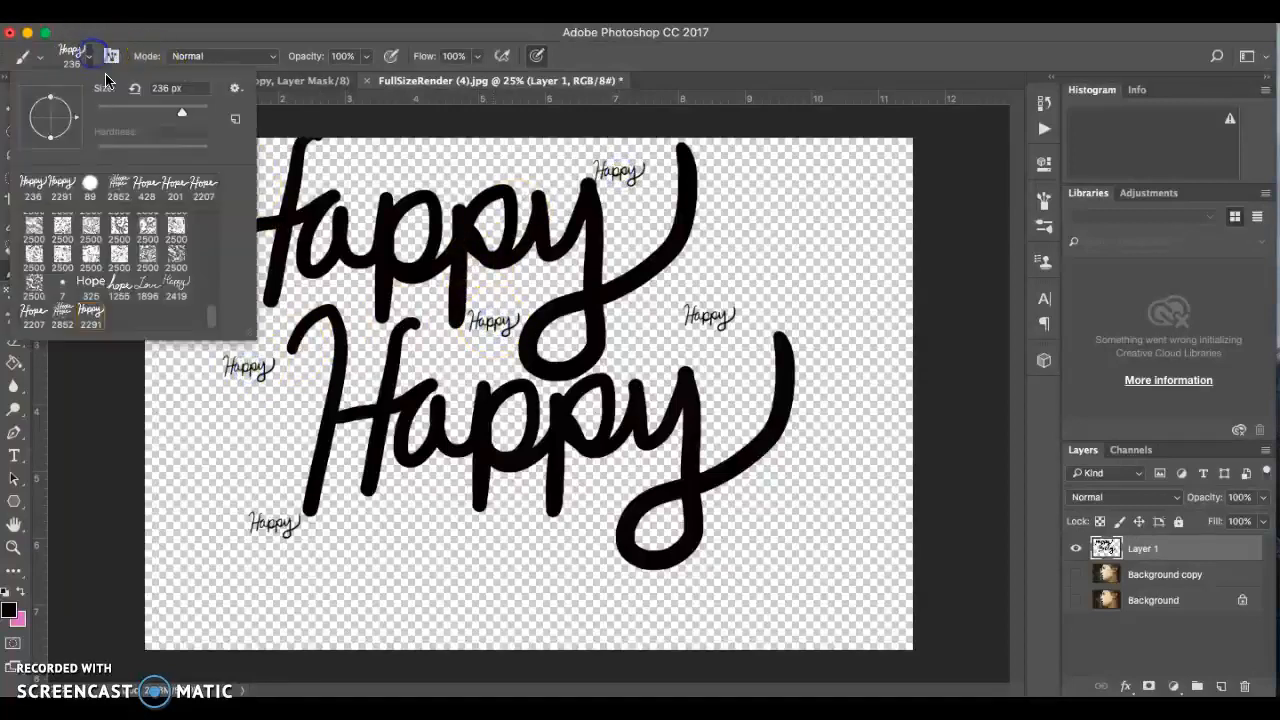
click(195, 110)
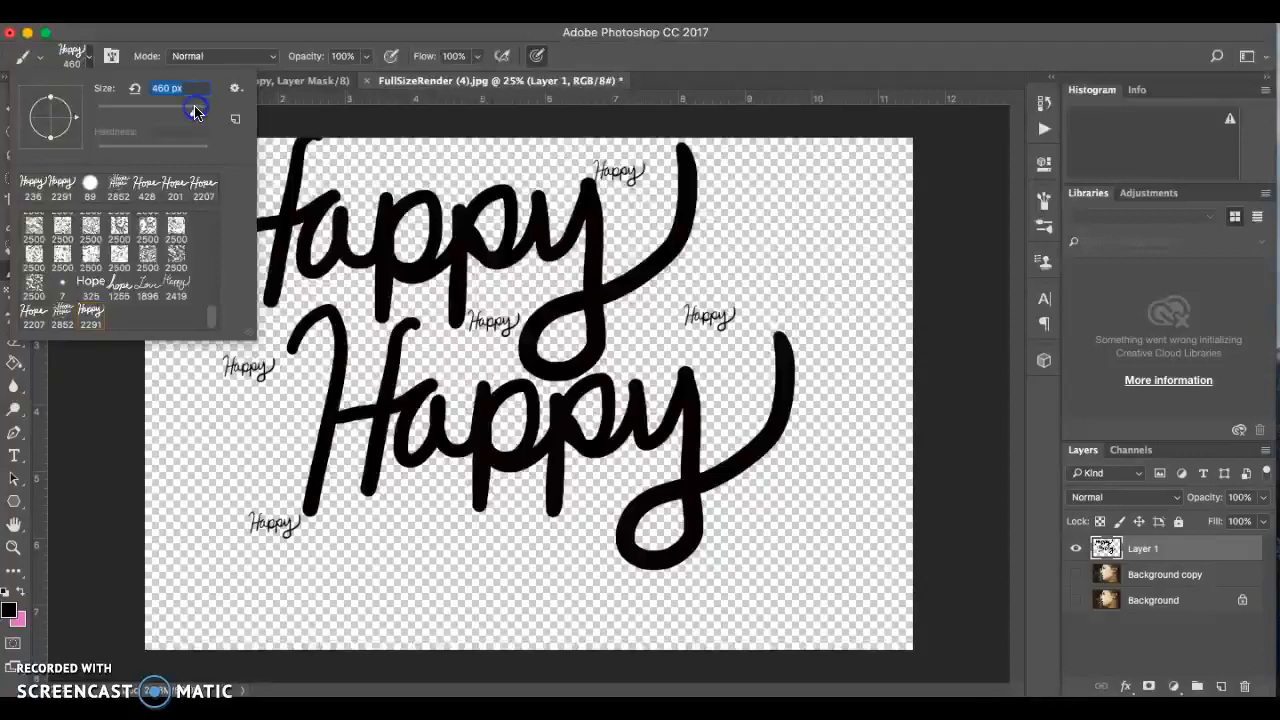
click(363, 58)
drag(344, 79, 326, 79)
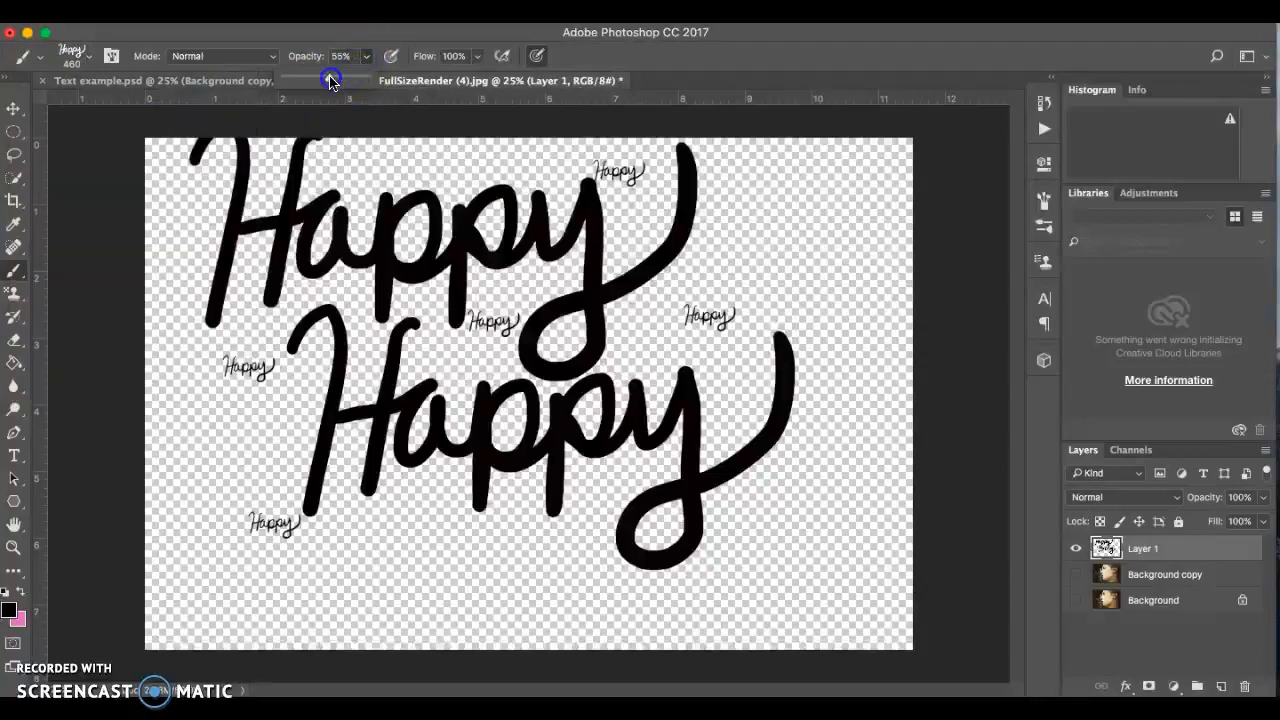
click(415, 540)
click(452, 348)
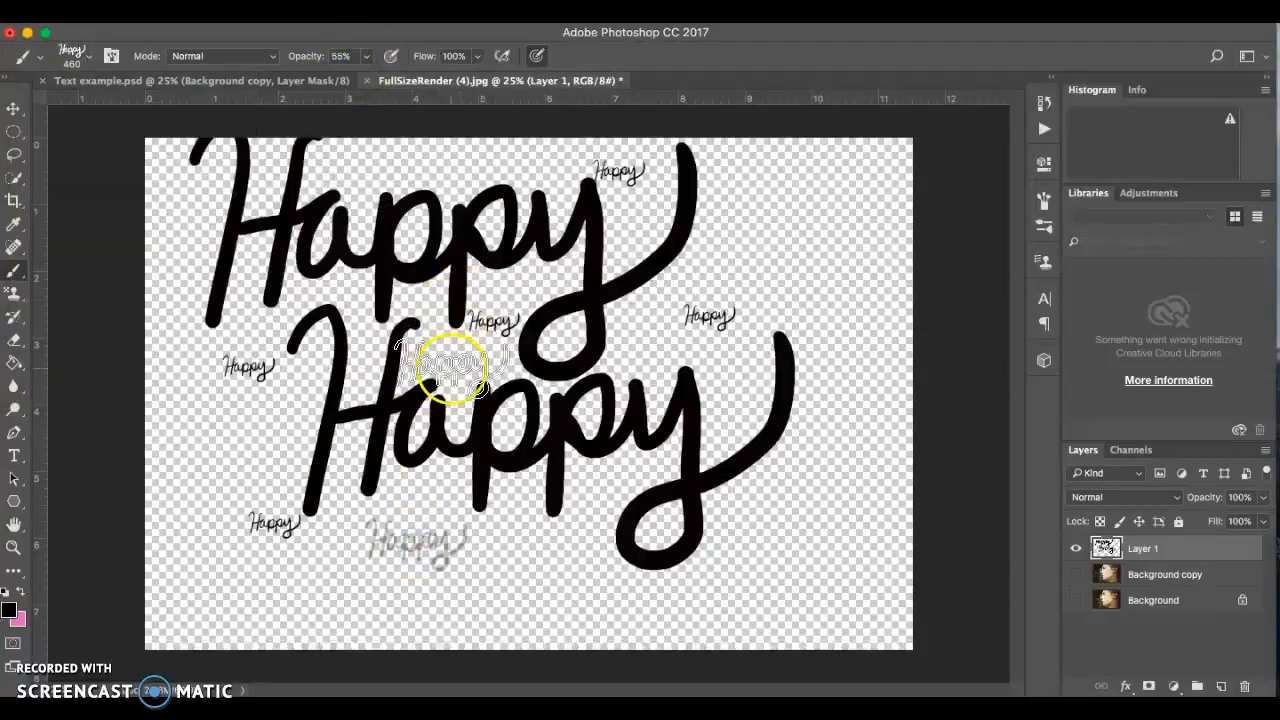
click(441, 160)
click(258, 318)
click(500, 280)
click(640, 260)
click(540, 280)
click(729, 400)
click(663, 349)
click(642, 478)
click(552, 478)
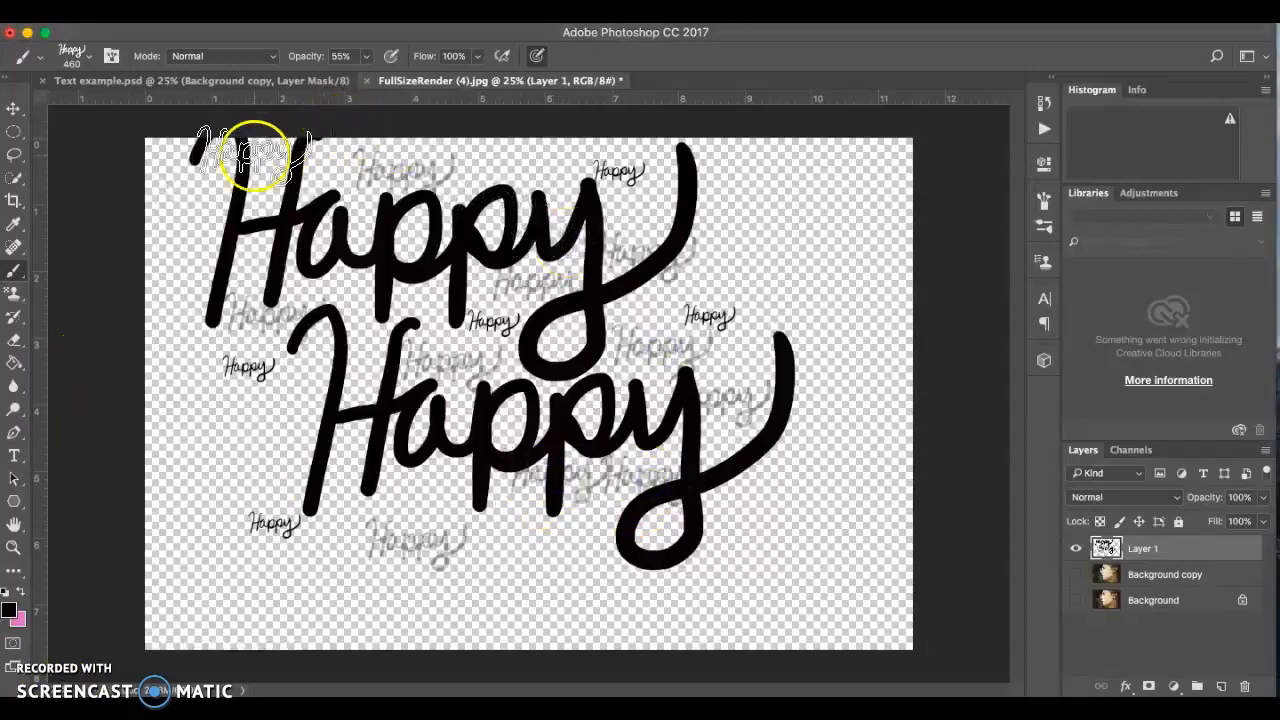
Define the whole arrangement of Happy words as a new brush preset named Happy2
click(194, 15)
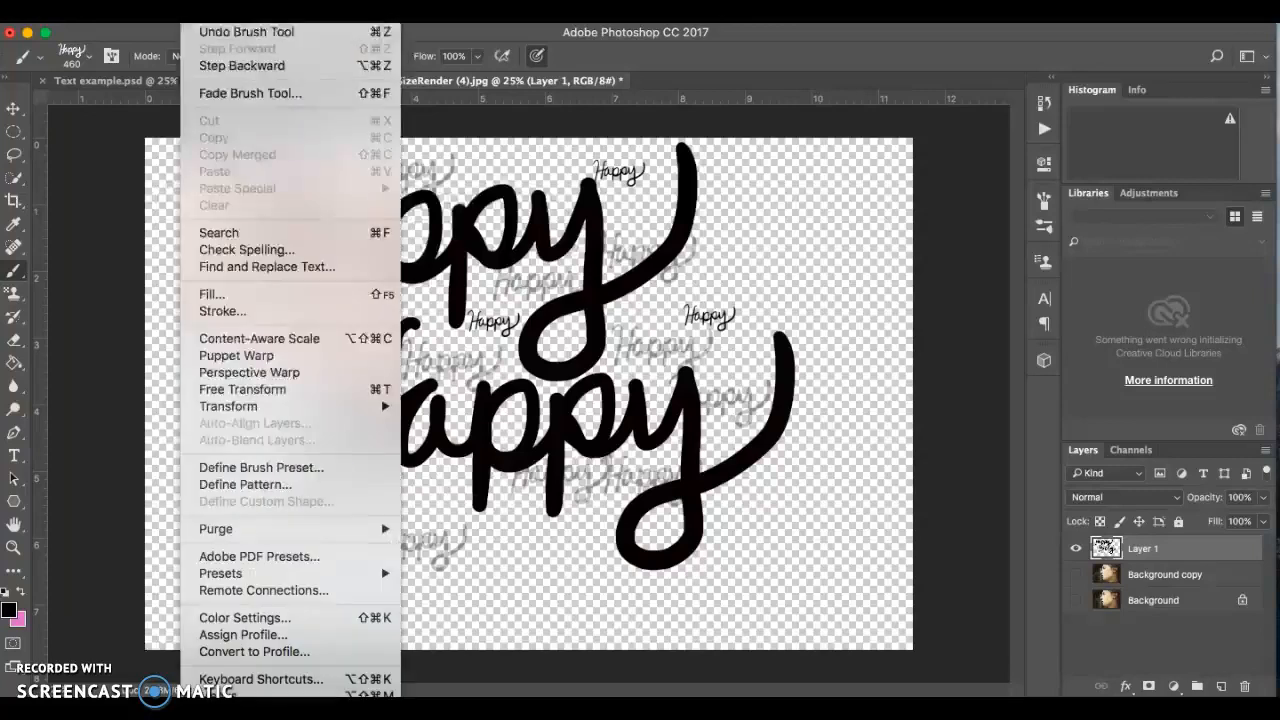
click(226, 468)
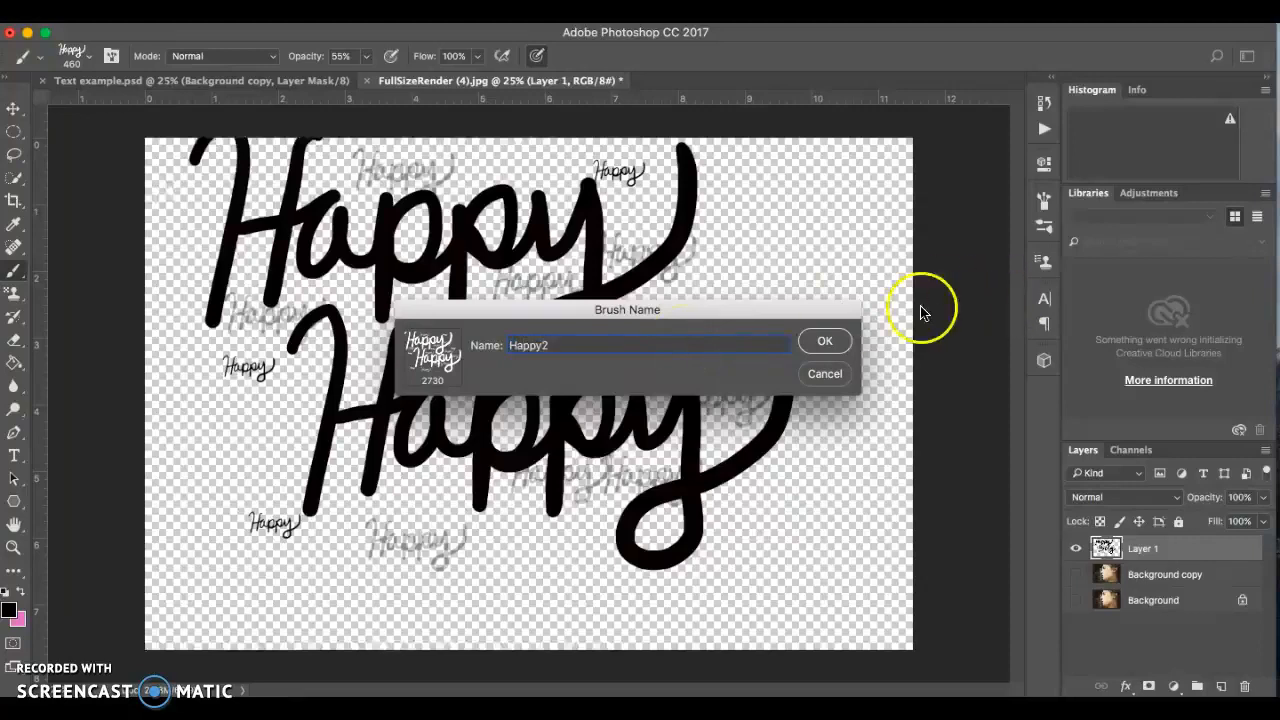
click(824, 341)
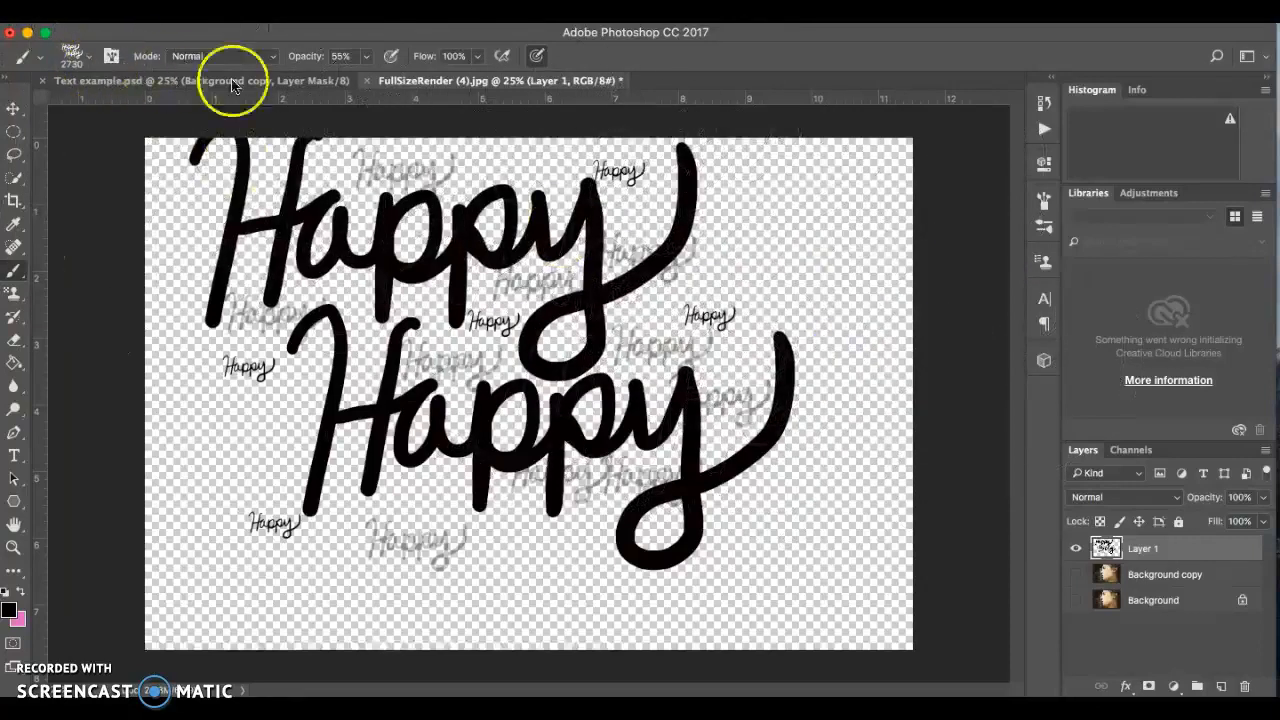
click(86, 60)
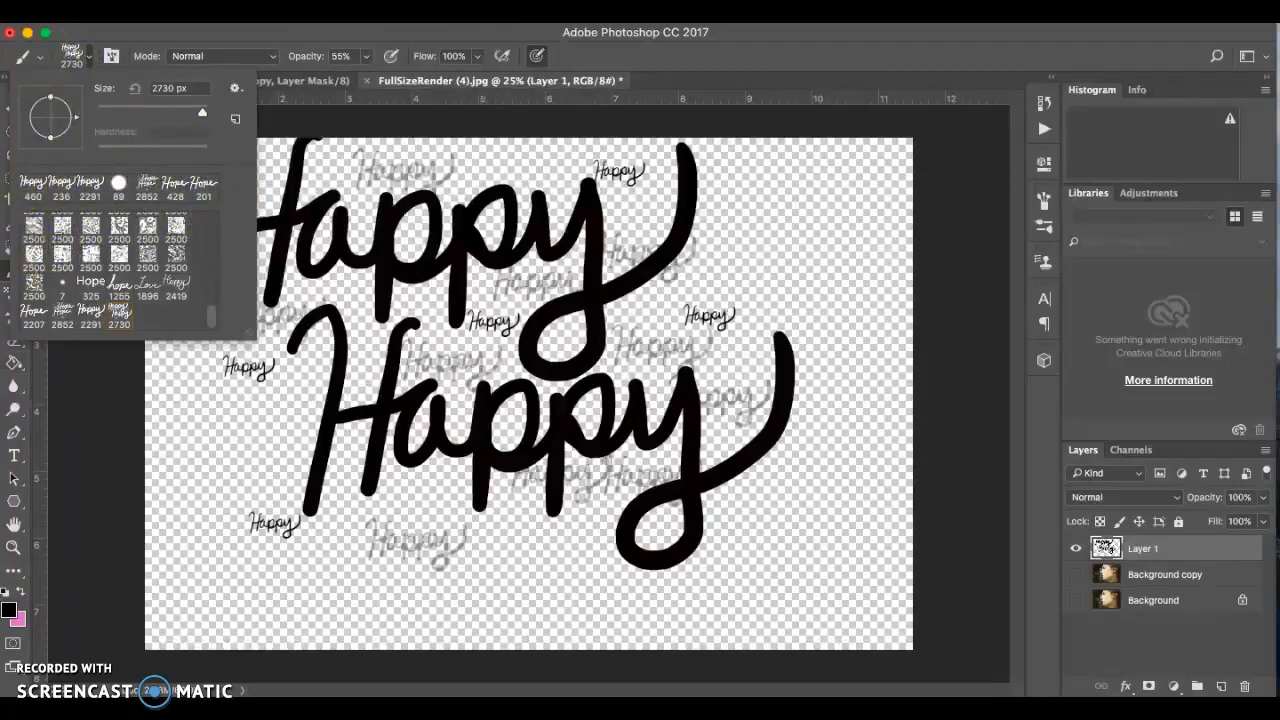
click(54, 650)
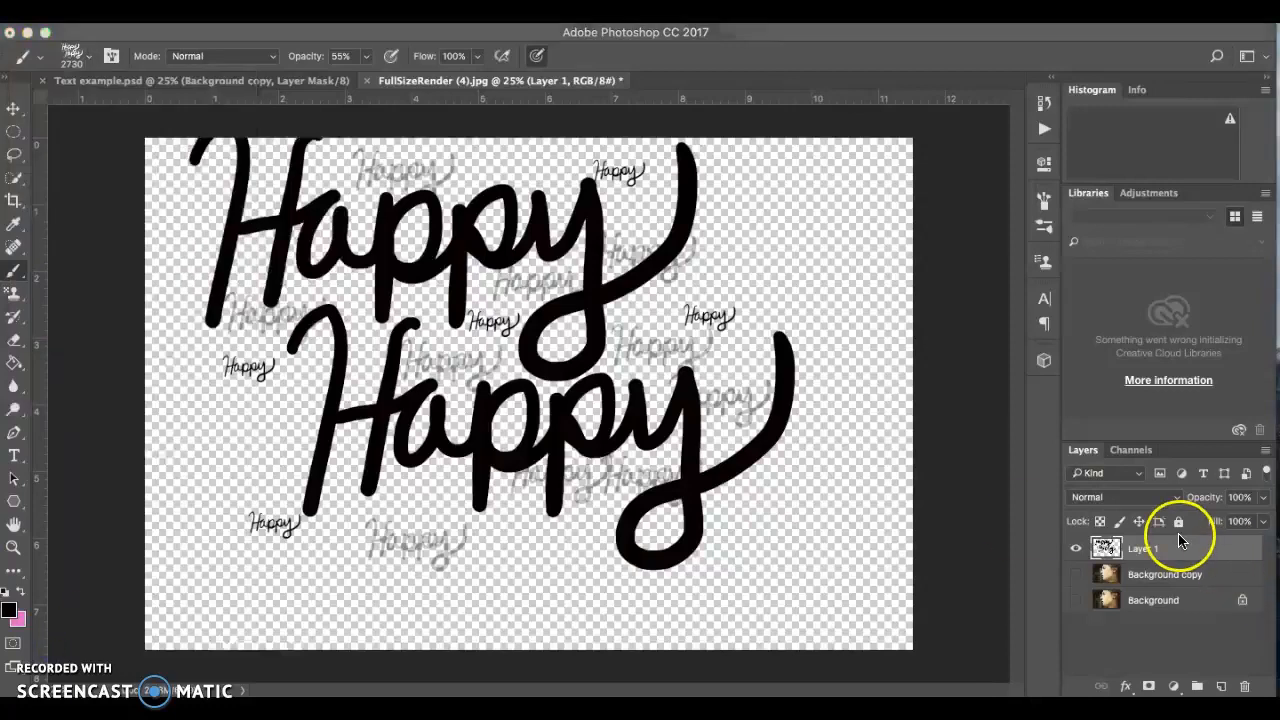
Delete Layer 1 with its lettering and make the Background copy and Background layers visible
click(1247, 687)
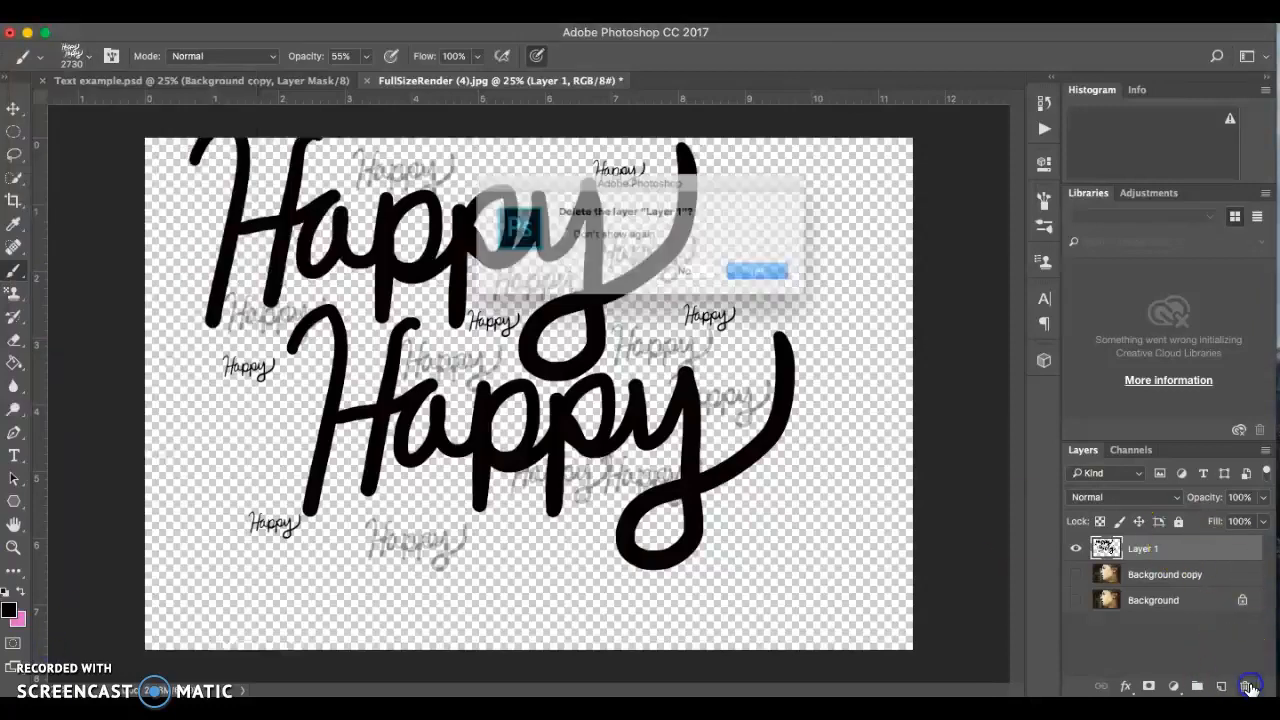
click(762, 282)
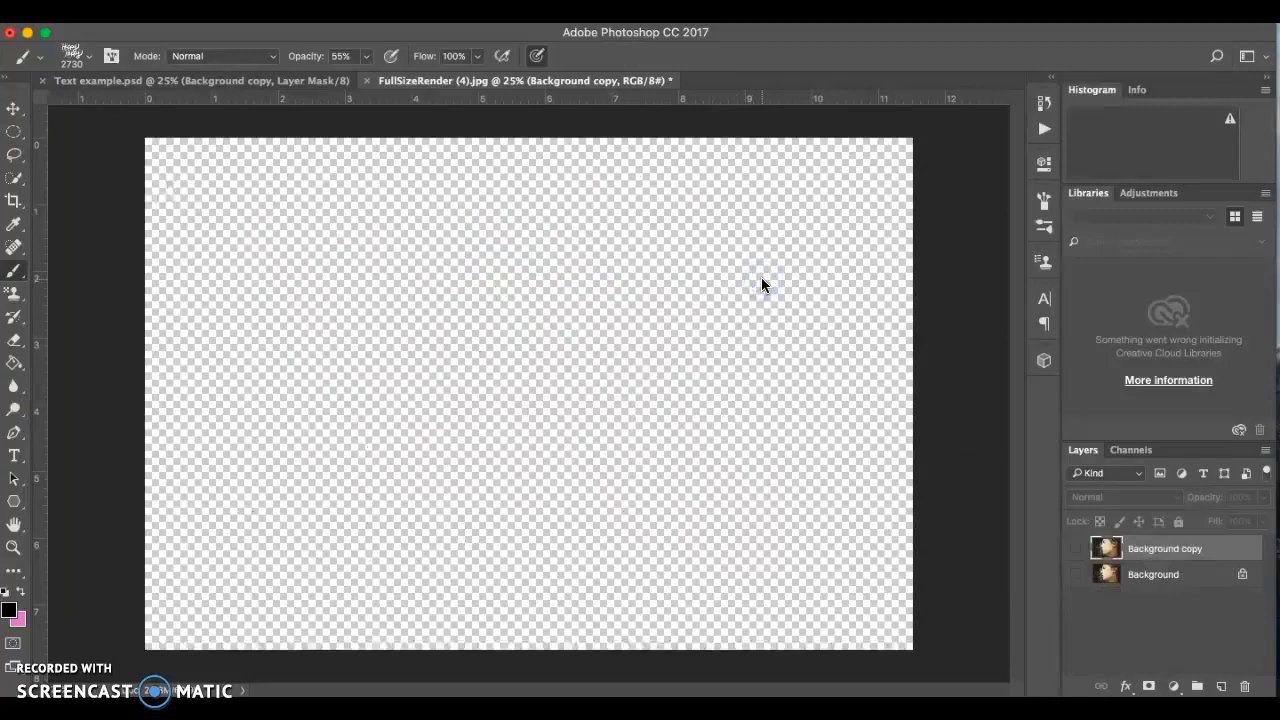
click(1075, 549)
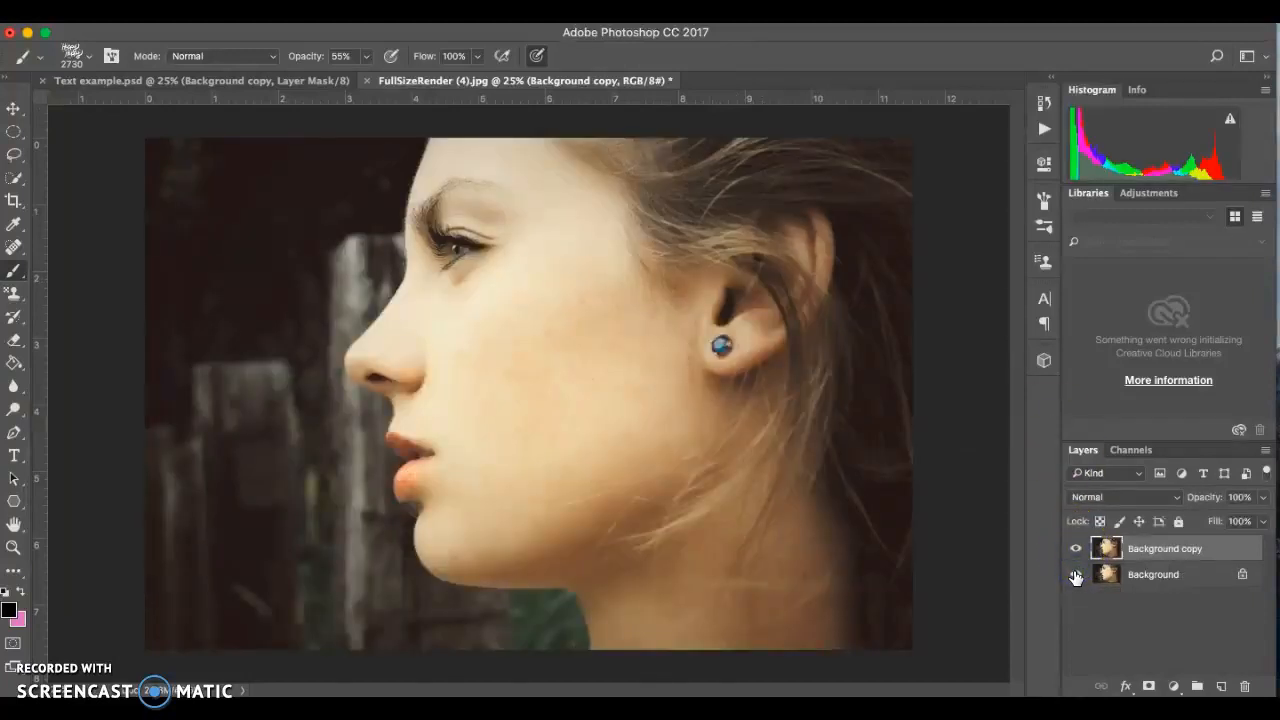
Add a new layer filled with black and place it between Background copy and Background
click(1222, 686)
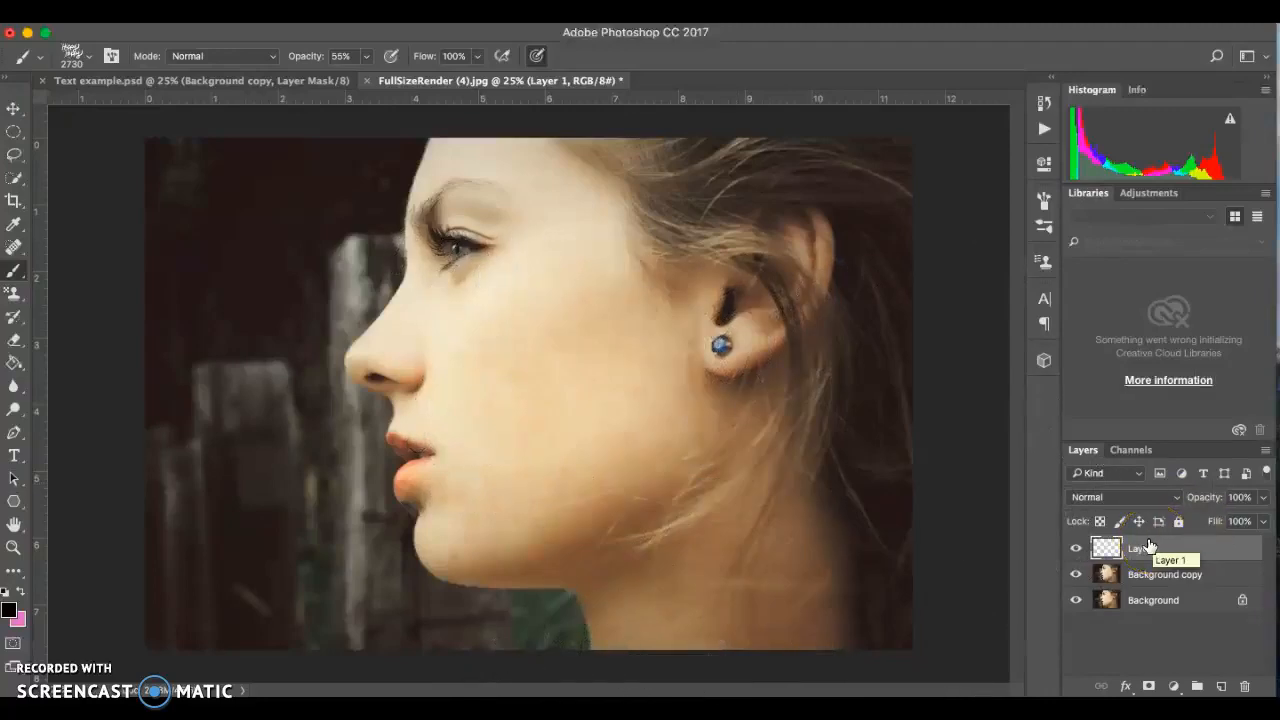
click(16, 364)
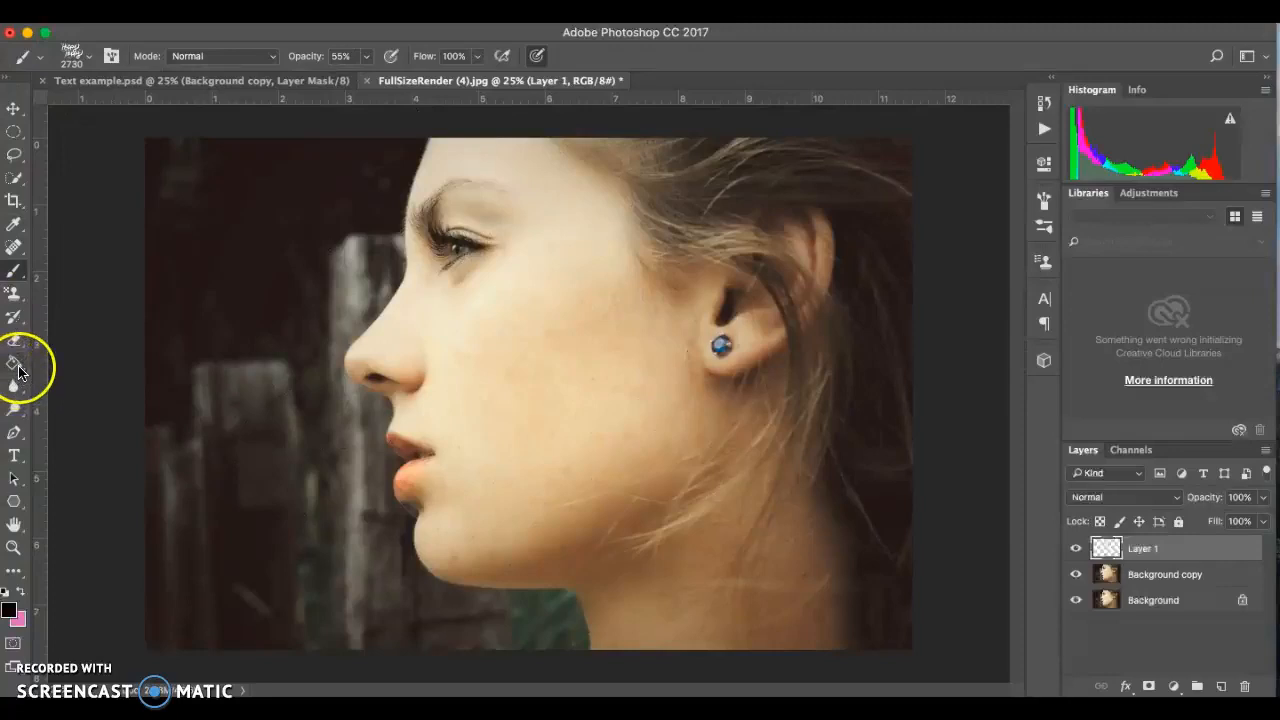
click(297, 338)
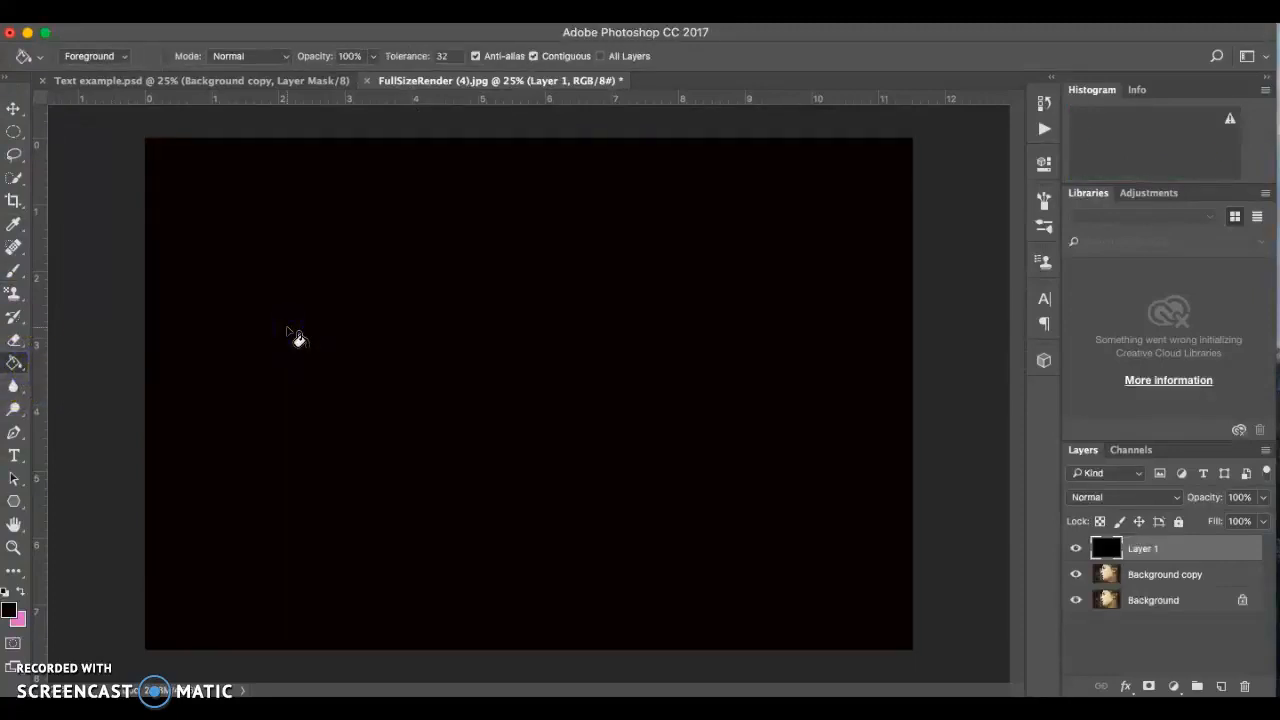
drag(1220, 551, 1203, 576)
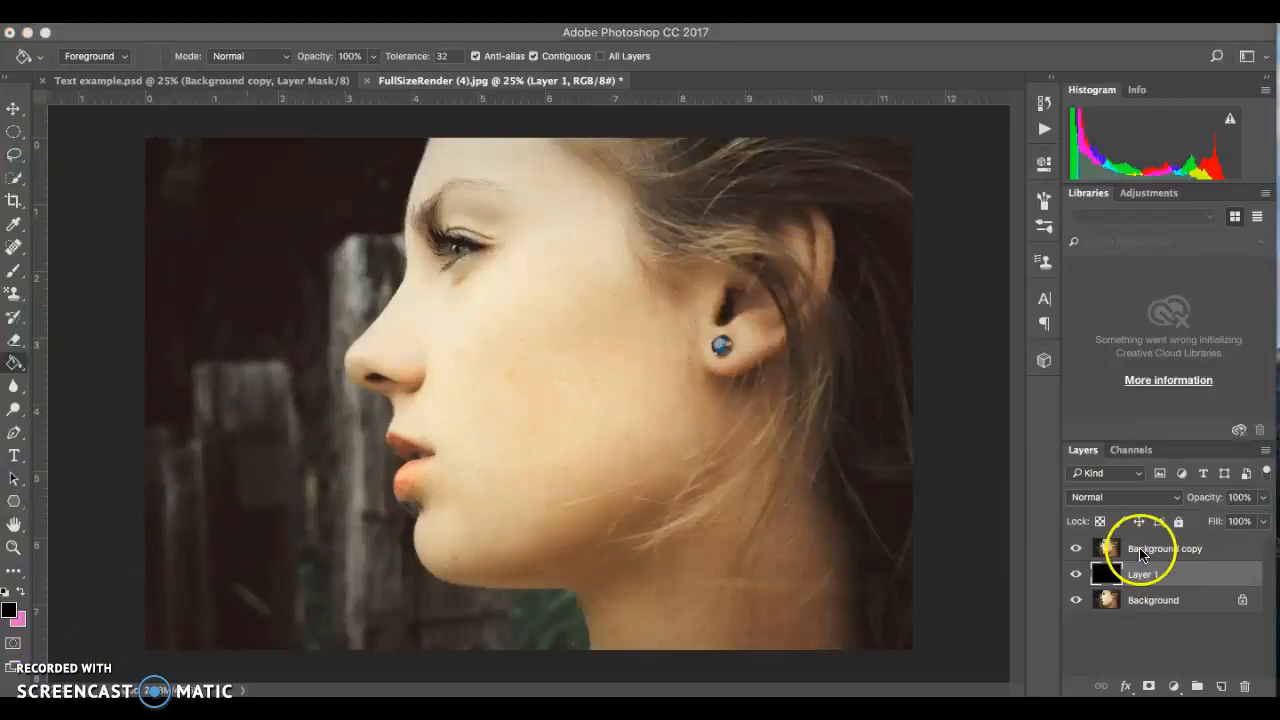
Add a layer mask to Background copy and fill the mask with black
click(1139, 547)
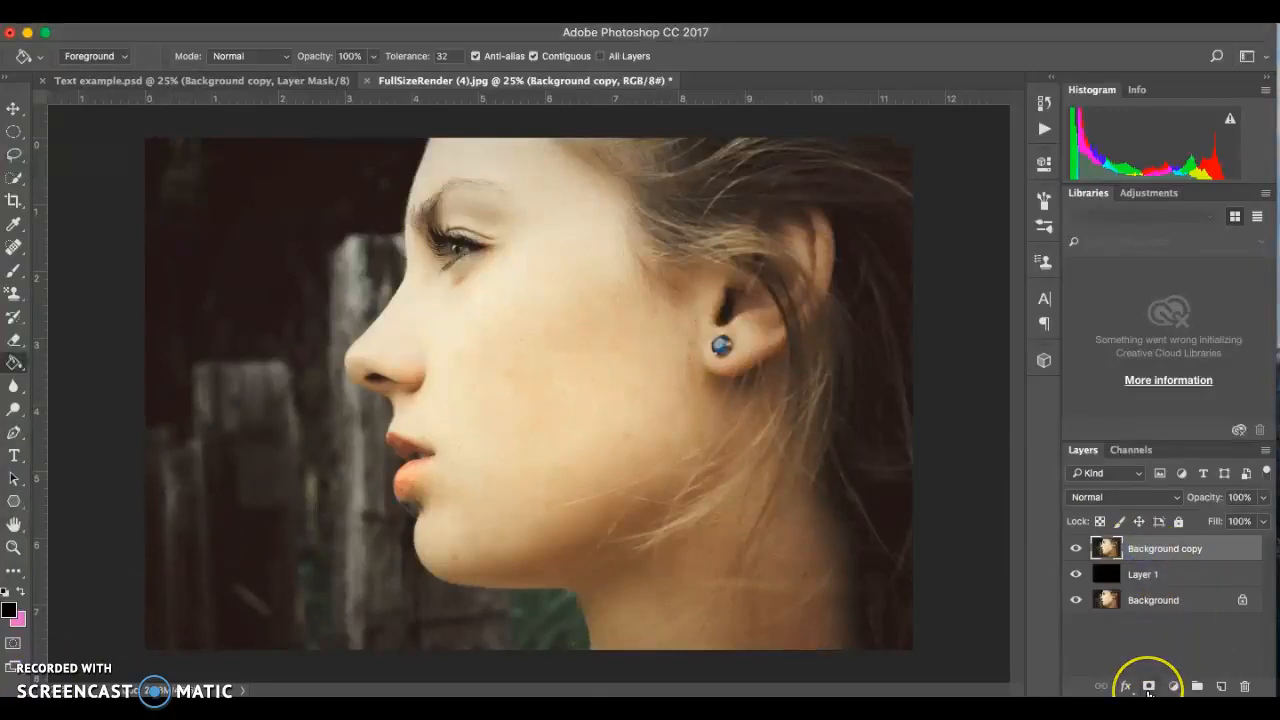
click(1148, 687)
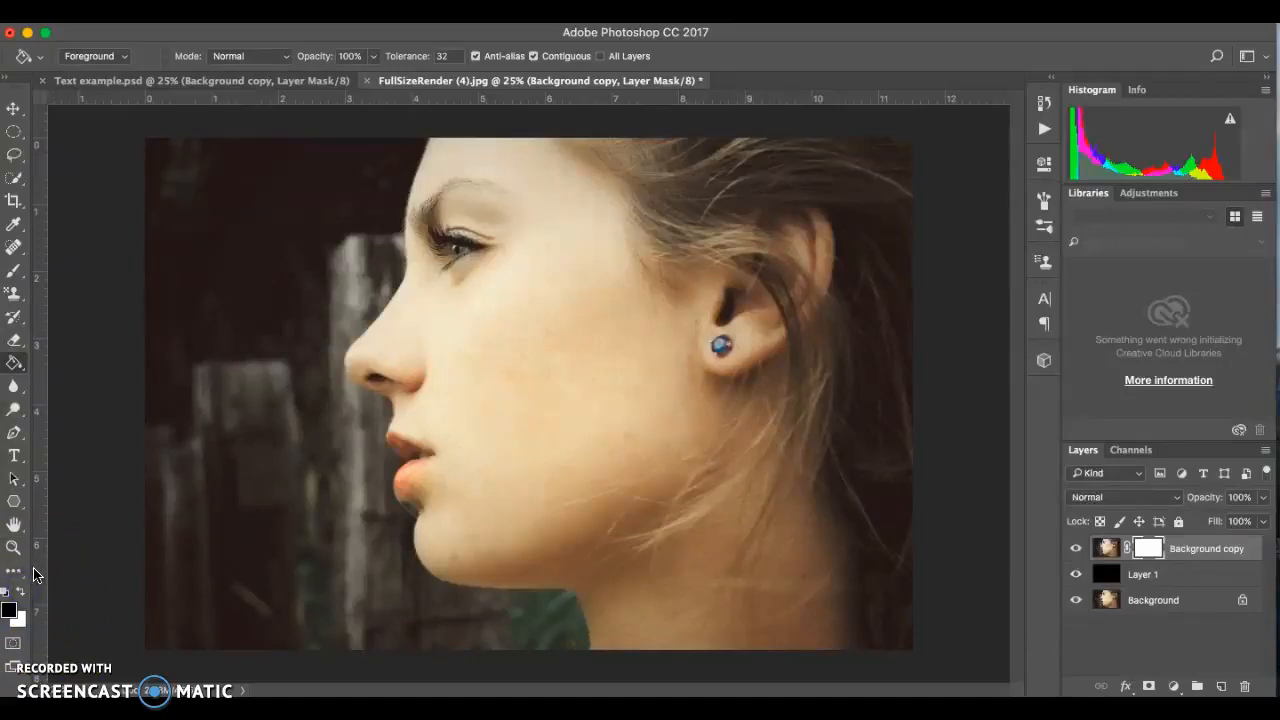
click(14, 340)
click(388, 294)
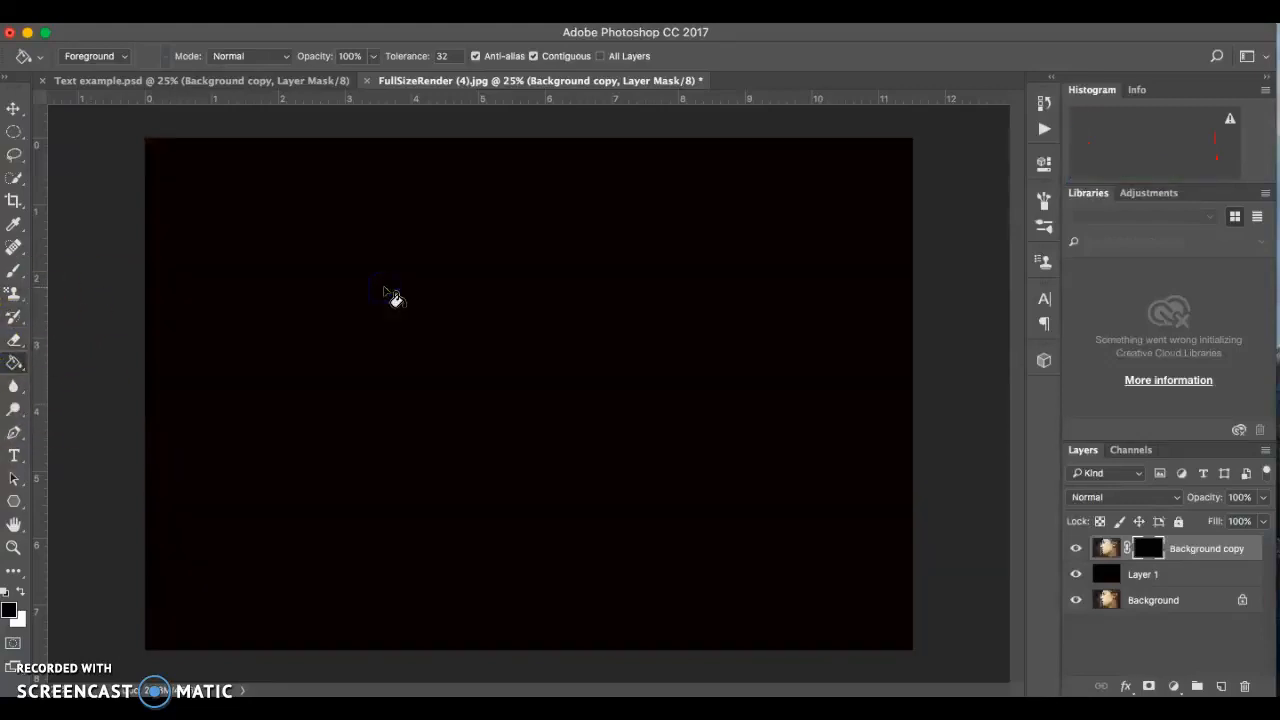
click(728, 258)
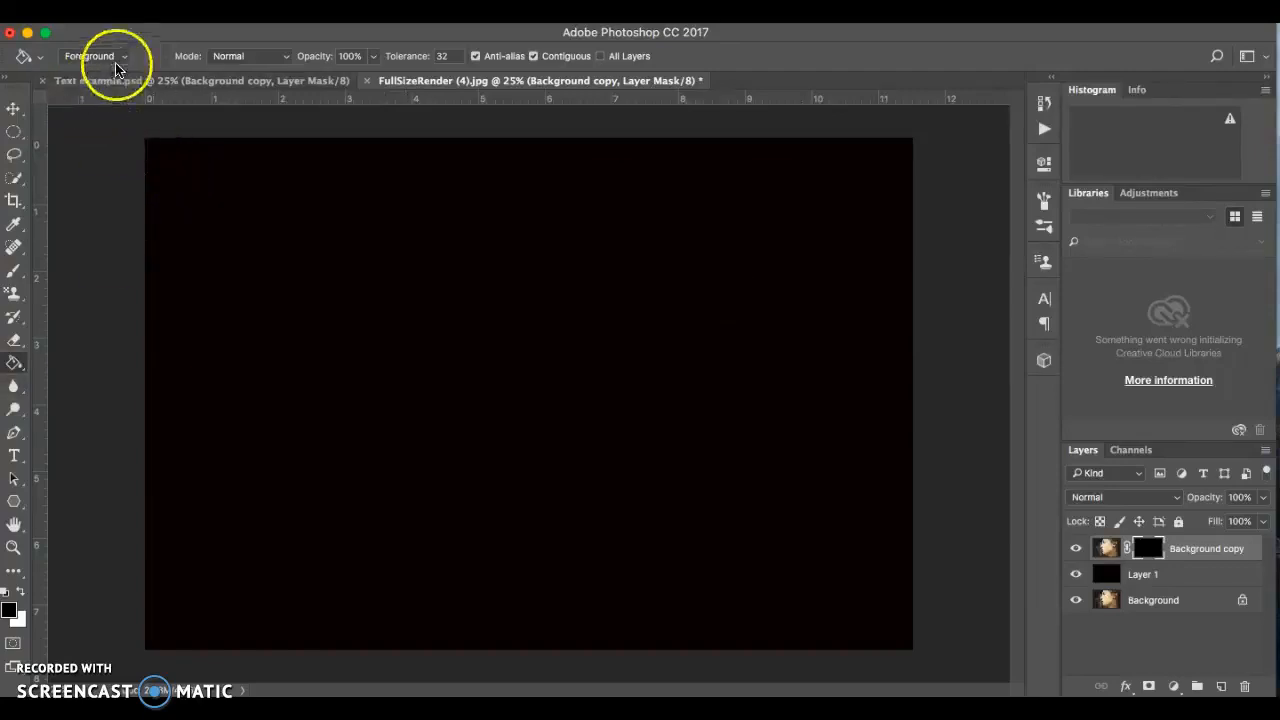
Stamp the 2730 px Happy2 brush in white at 55% opacity on the Background copy mask
click(42, 63)
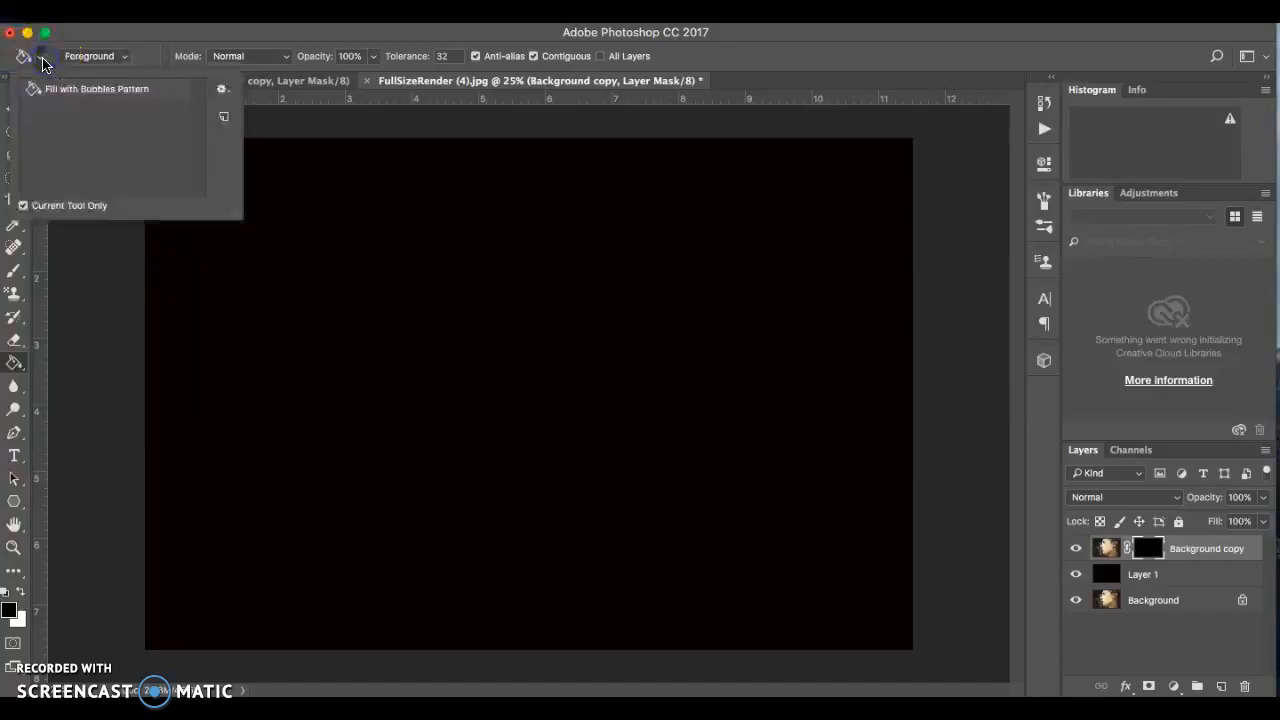
click(14, 270)
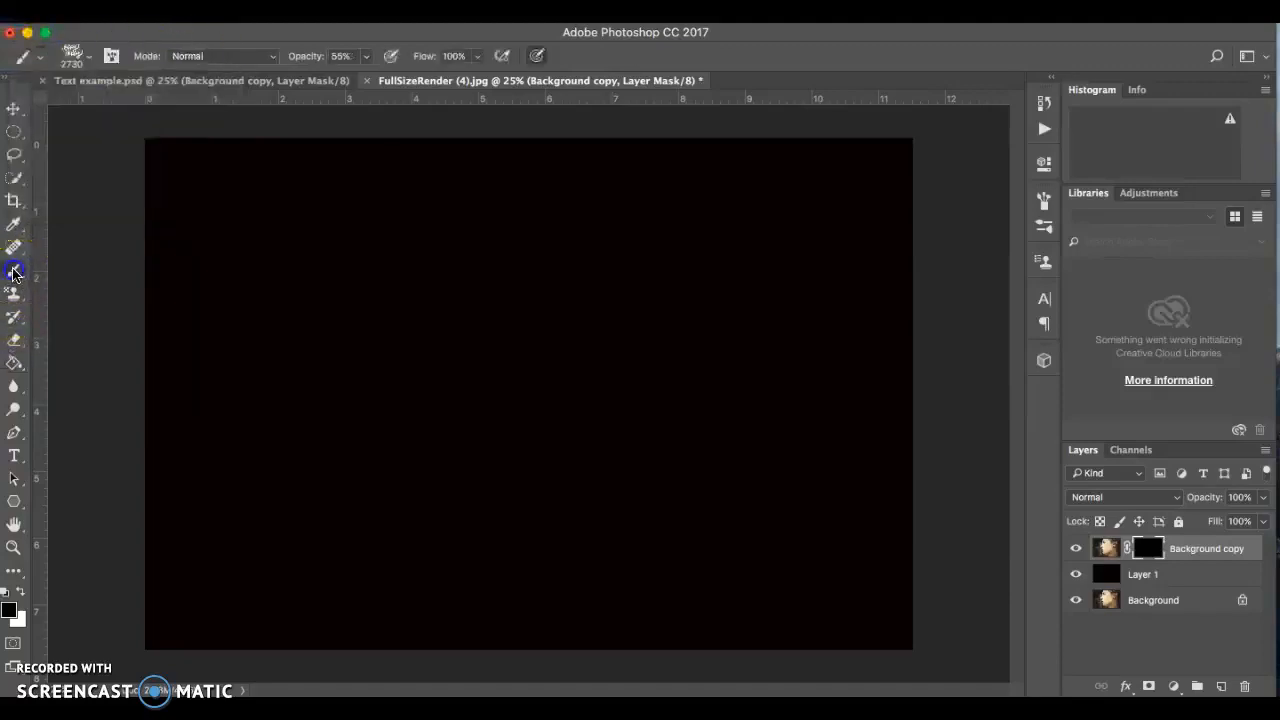
click(87, 58)
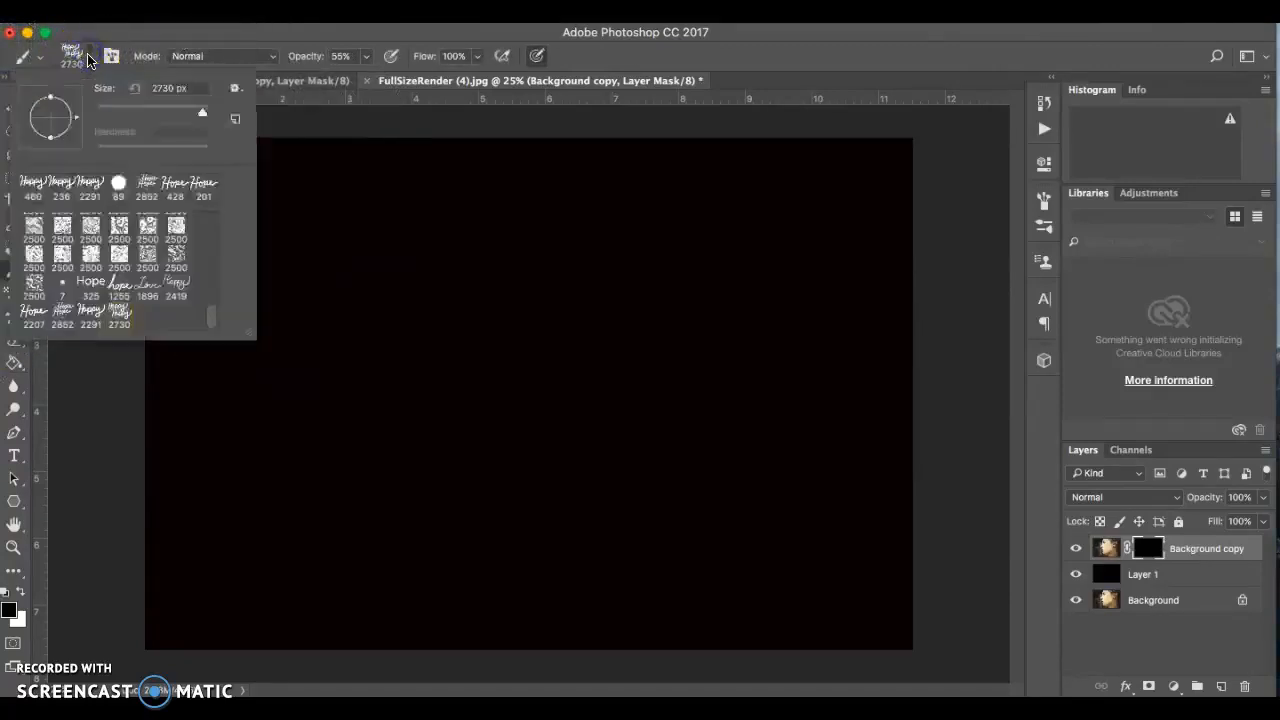
click(91, 60)
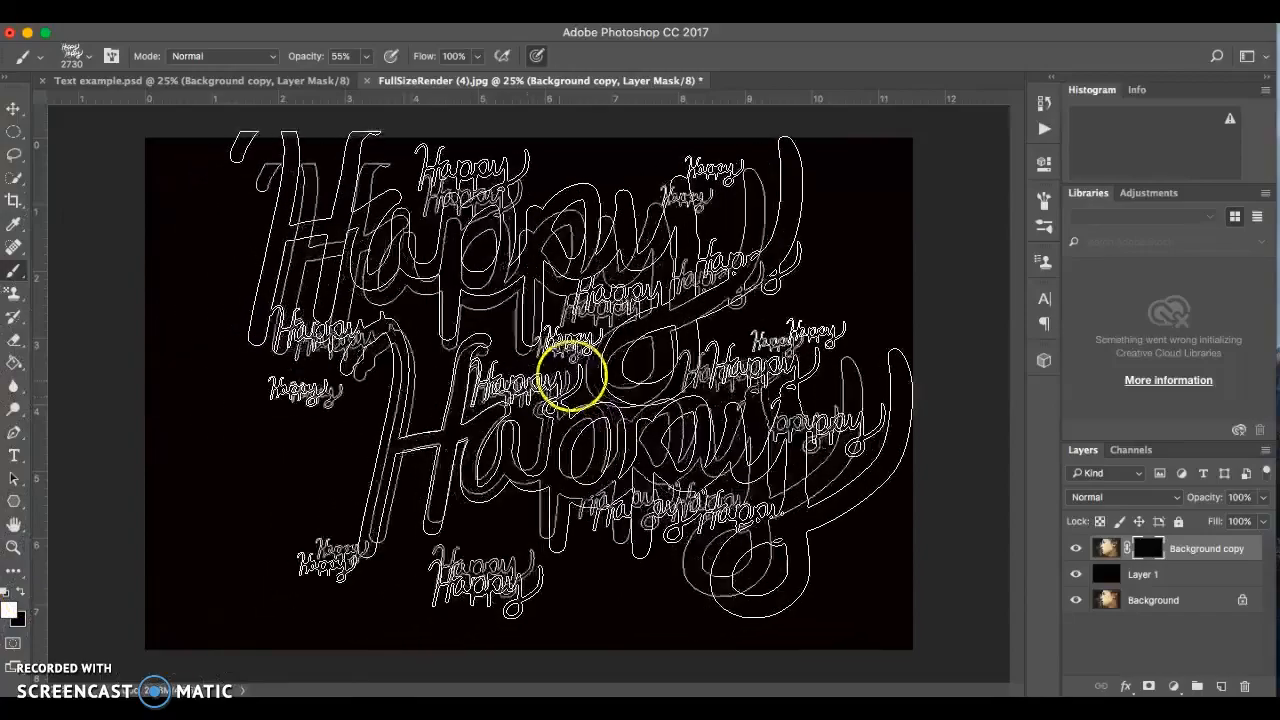
click(665, 362)
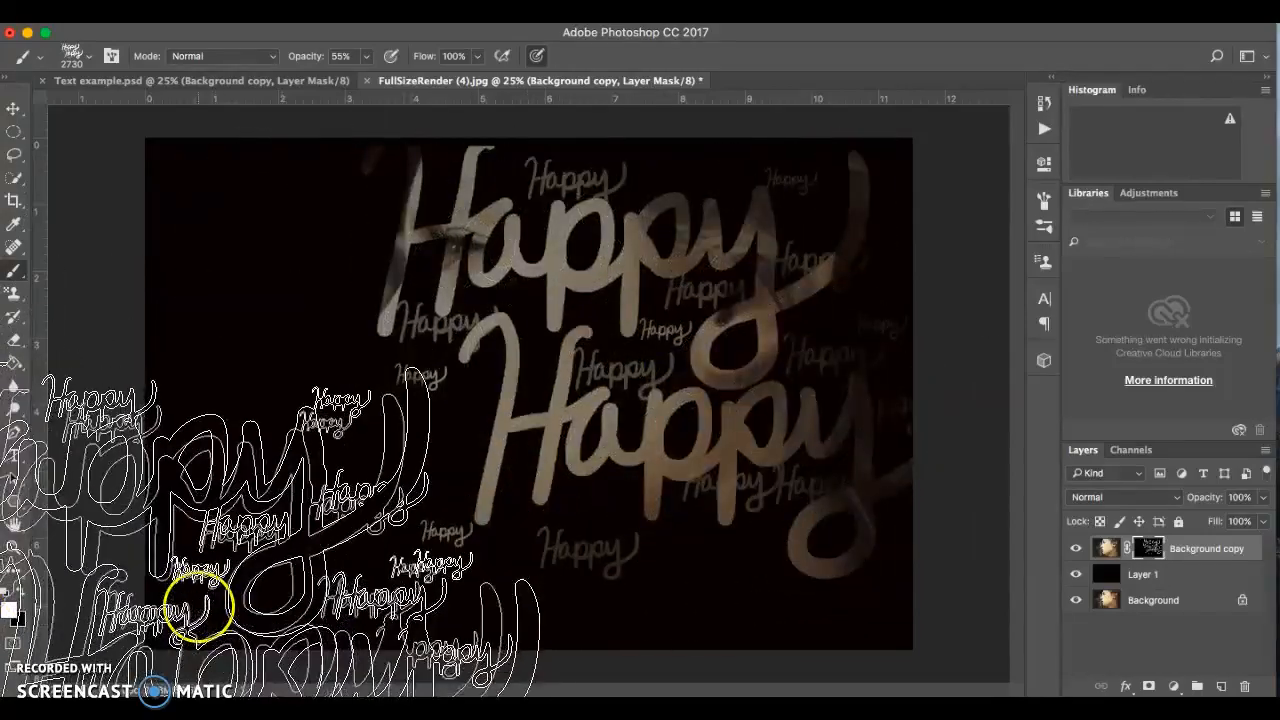
Stamp the 2730 px Happy brush across the Background copy mask, lowering the brush opacity to 18% and 5% between stamps
click(193, 603)
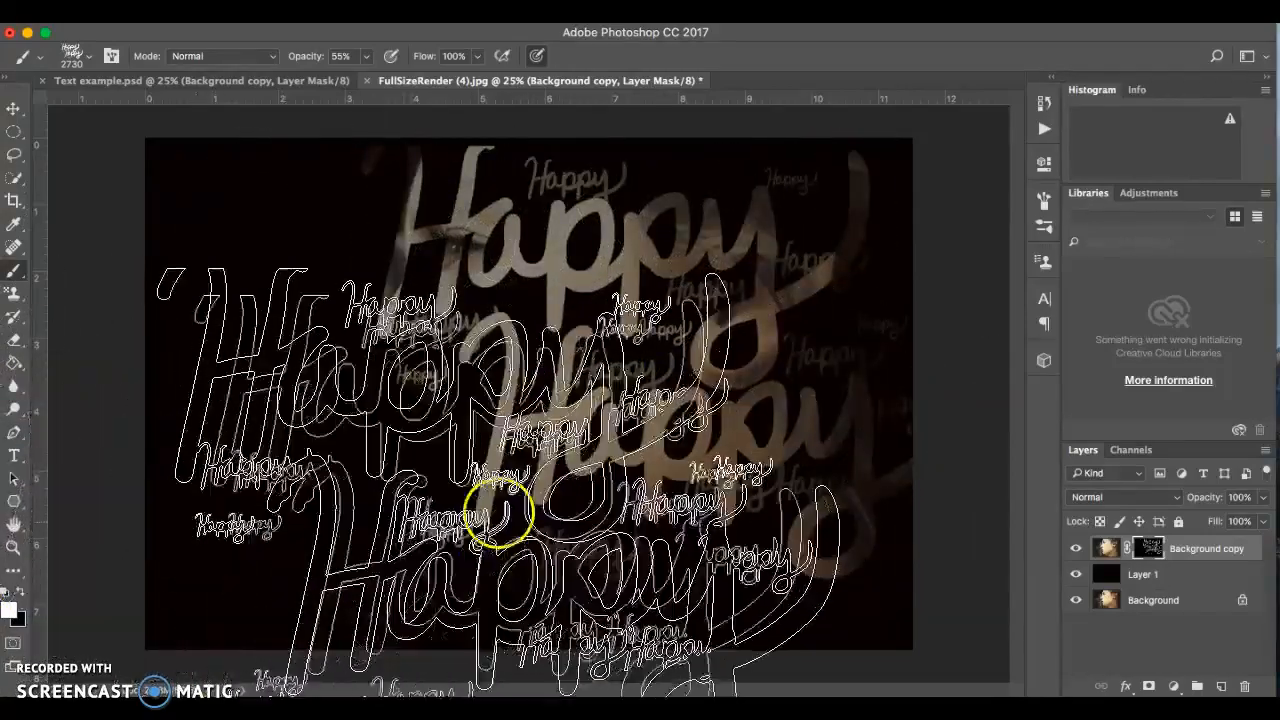
click(367, 58)
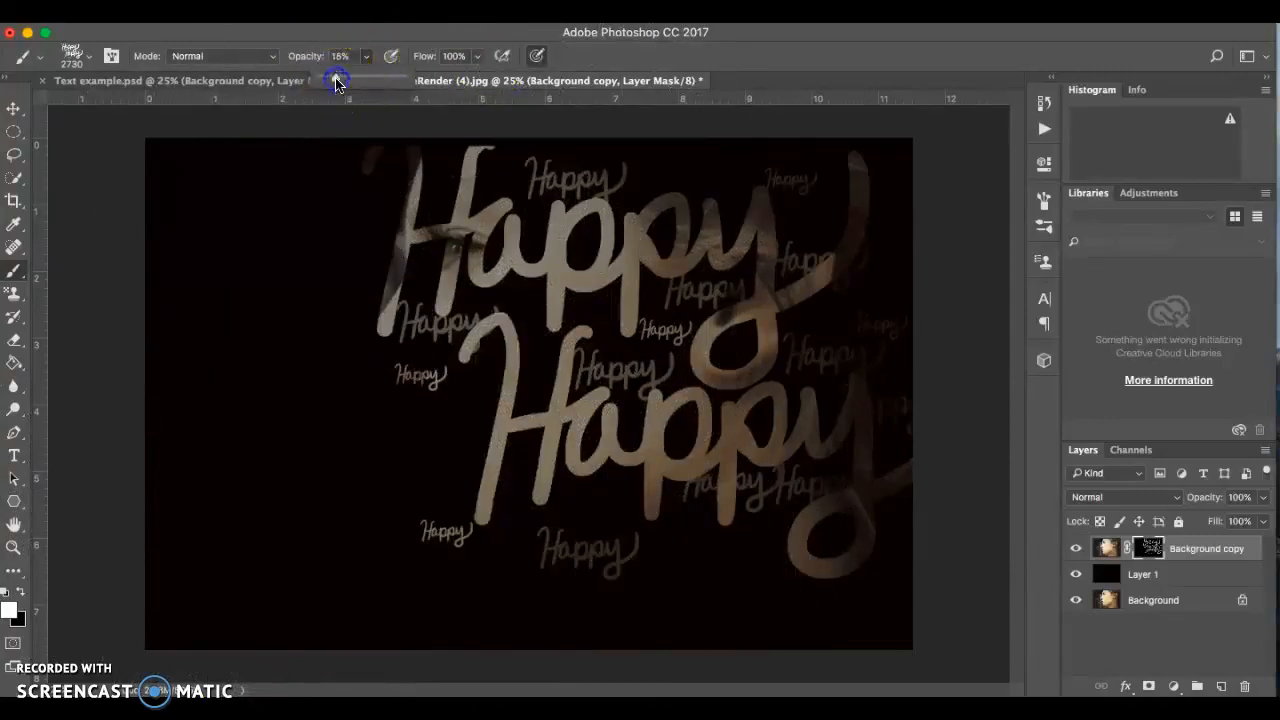
click(534, 392)
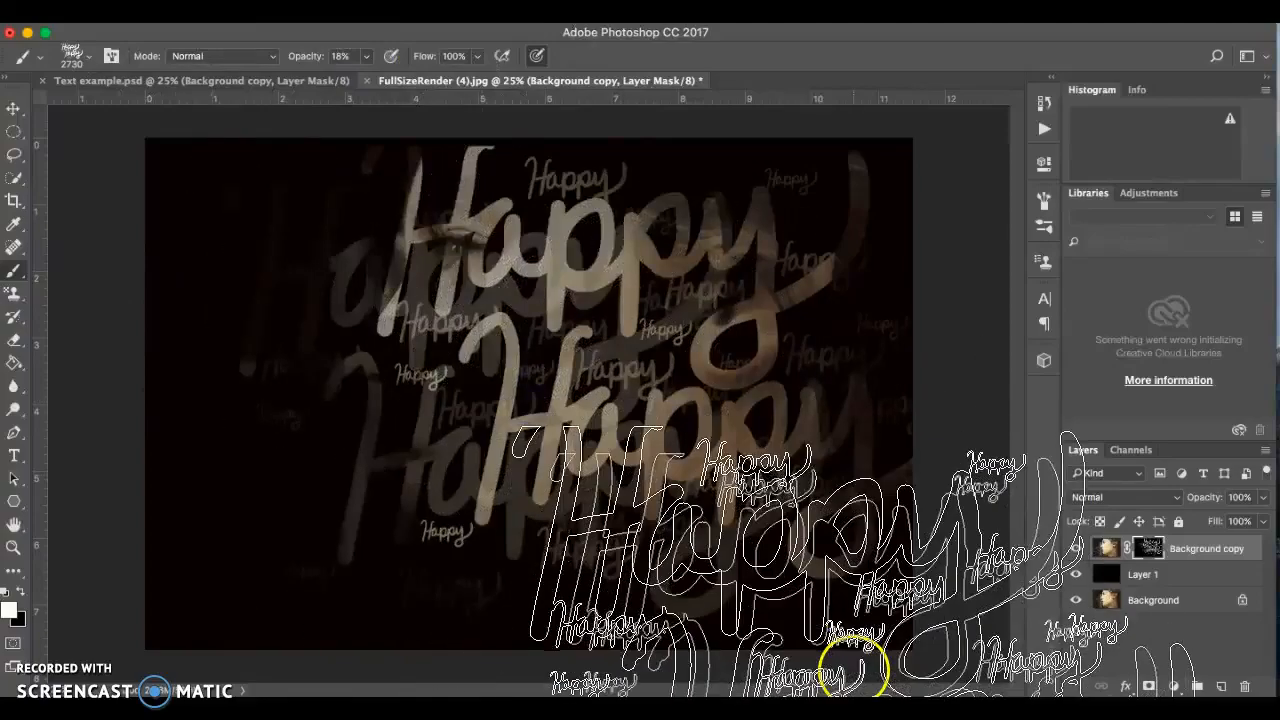
click(366, 58)
click(727, 120)
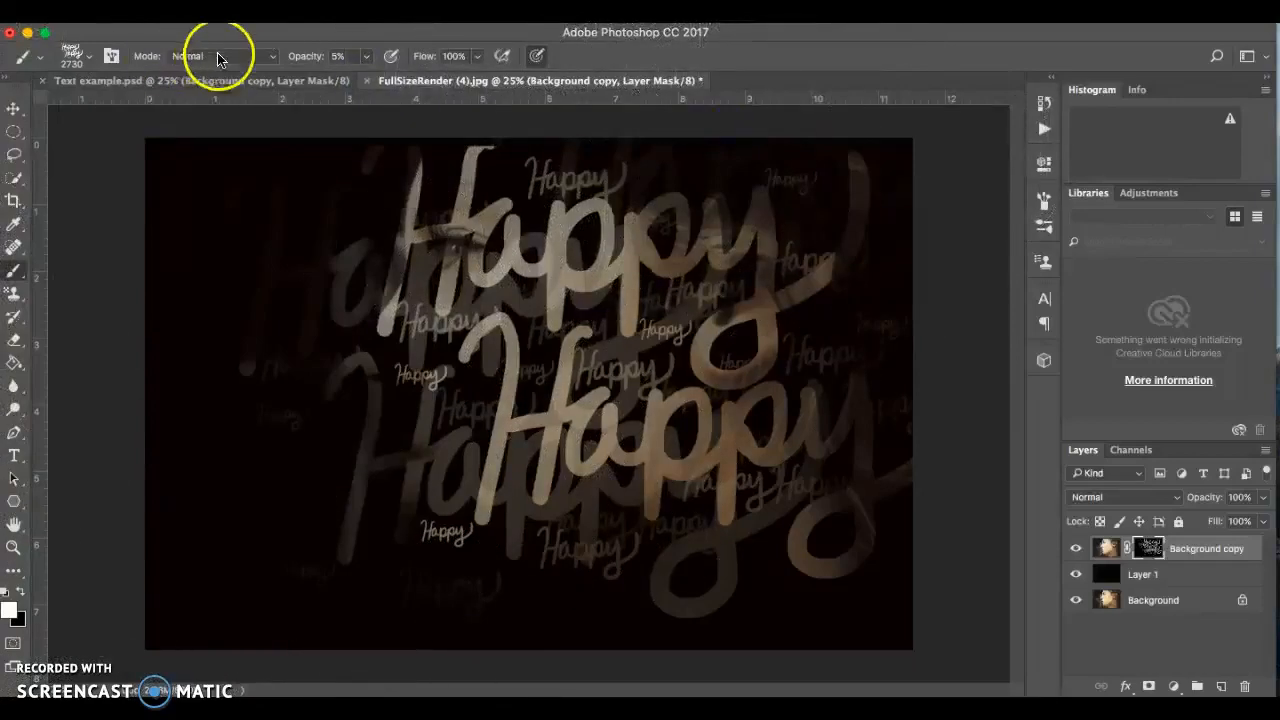
Set the Happy brush size to 300 px and stamp faint words around the portrait on the mask at 5% opacity
click(90, 62)
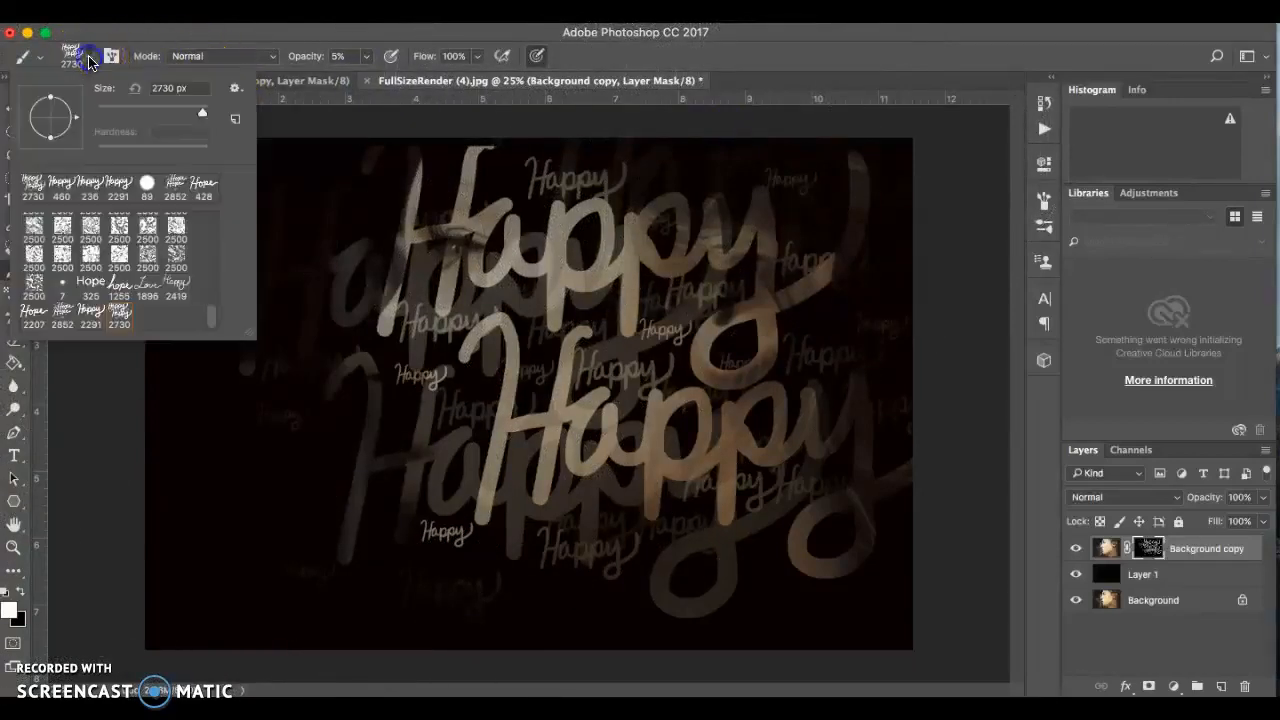
click(143, 113)
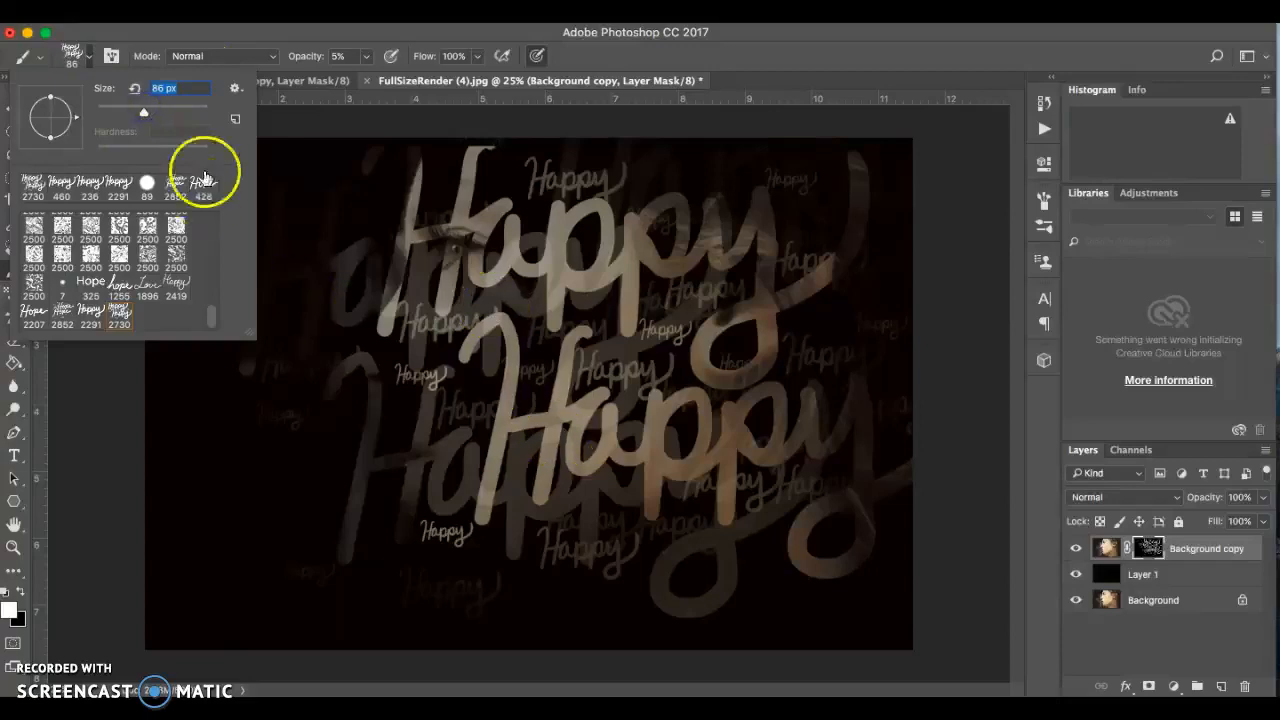
drag(150, 110, 163, 110)
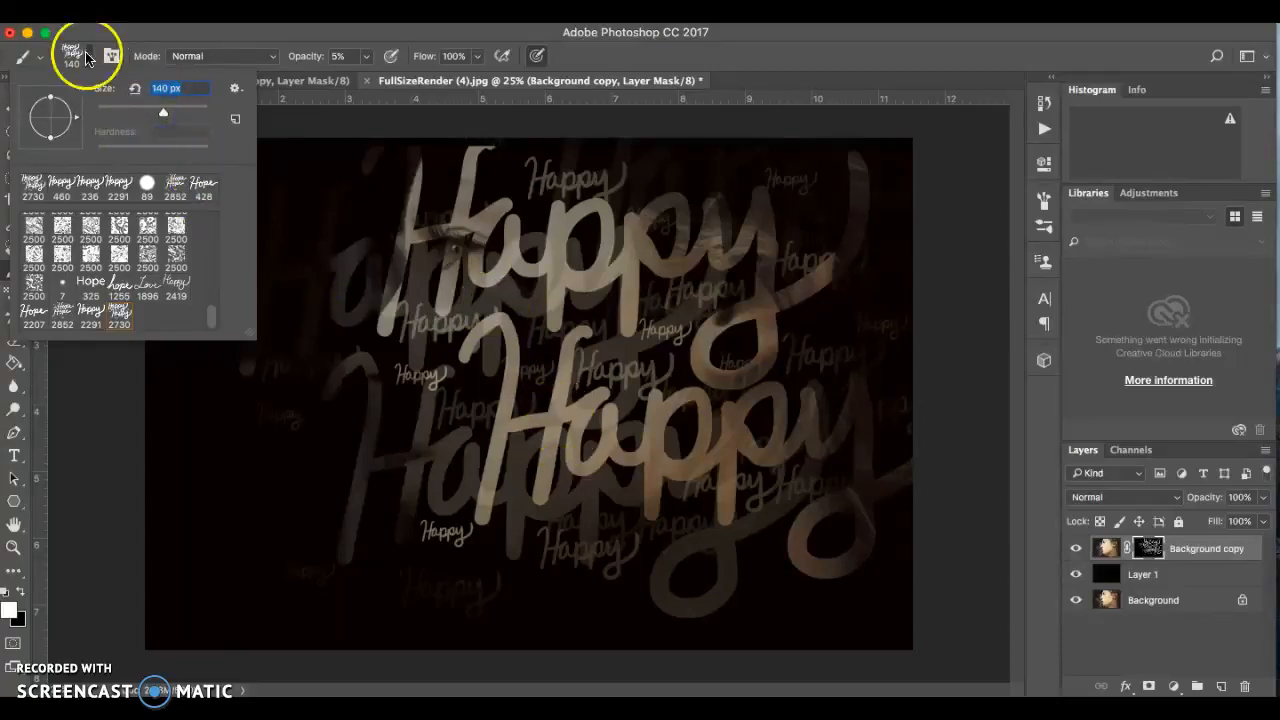
click(187, 110)
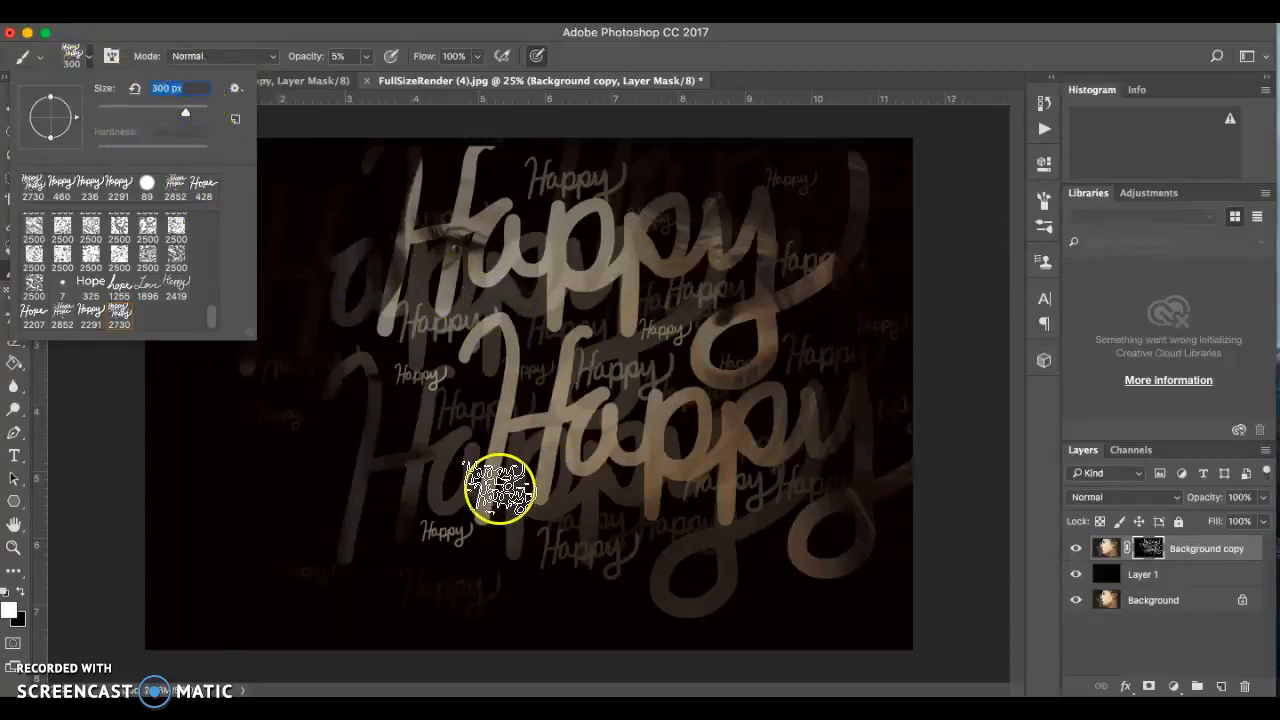
click(479, 562)
click(350, 392)
click(361, 247)
click(397, 160)
click(665, 171)
click(897, 235)
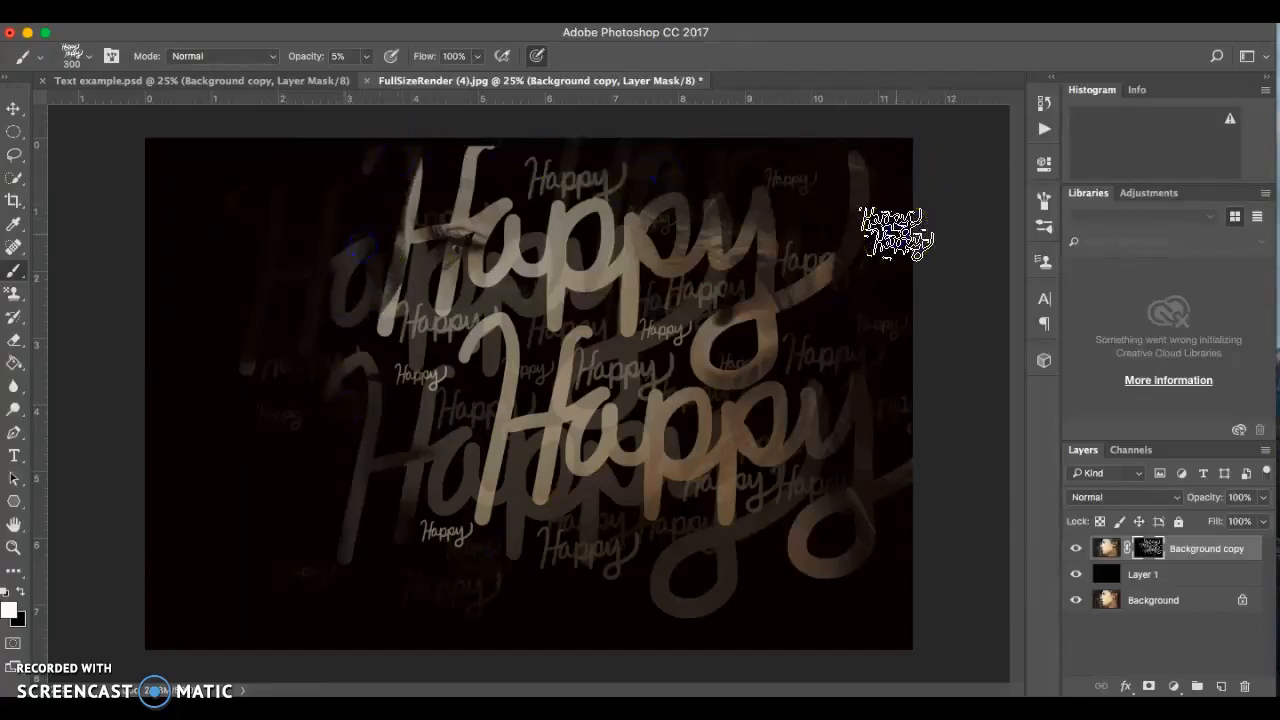
Choose the 2852 px Hope brush tip and stamp it on the Background copy mask at 5% opacity
click(86, 62)
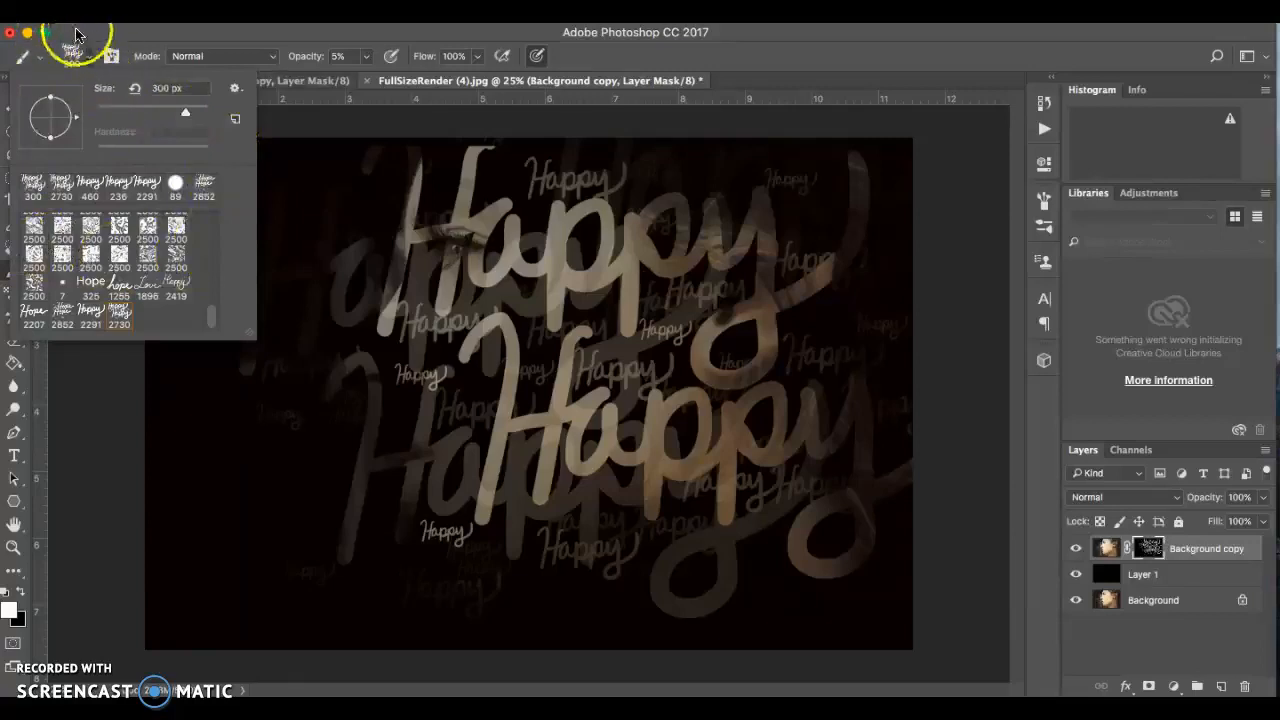
click(113, 58)
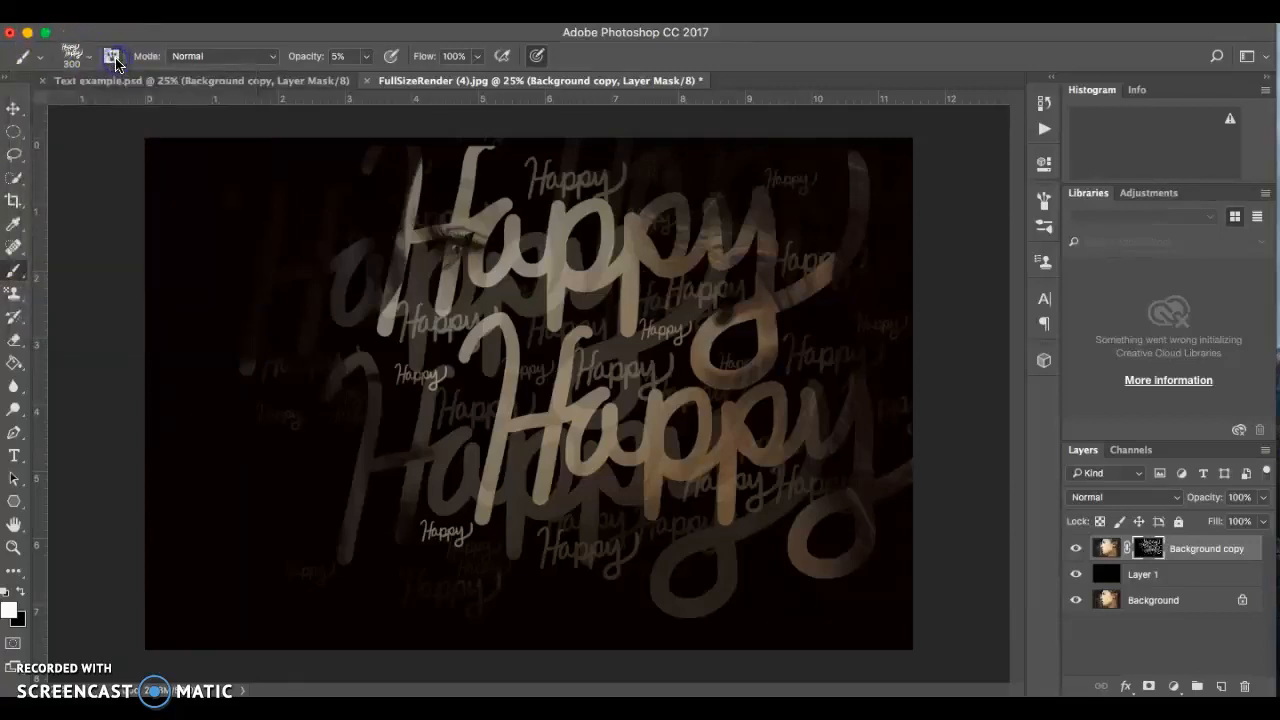
scroll(952, 300, down, 1)
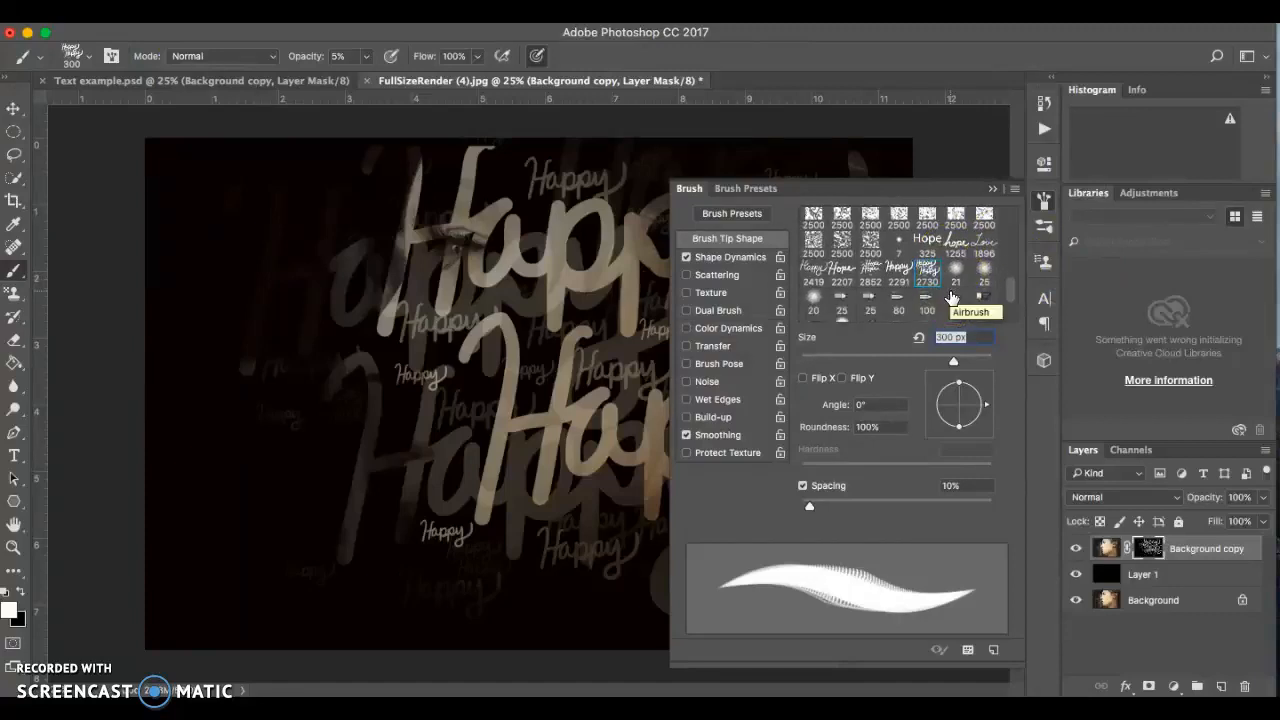
click(868, 270)
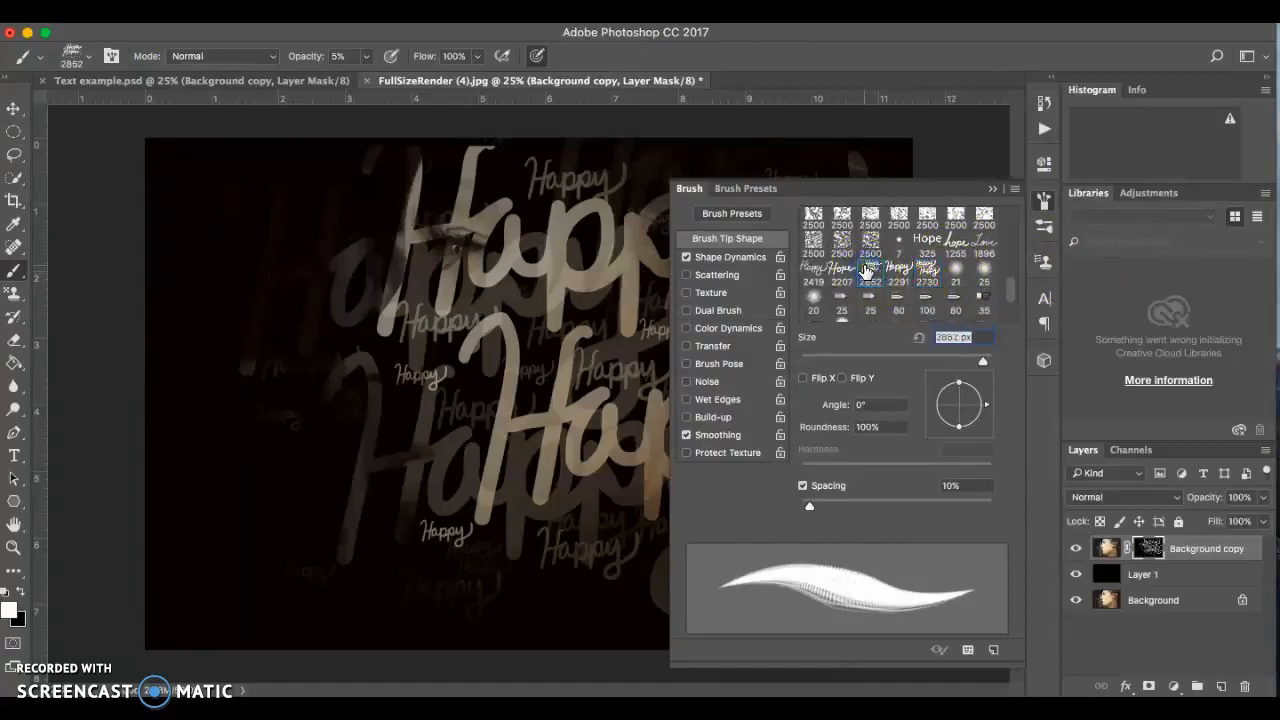
click(992, 188)
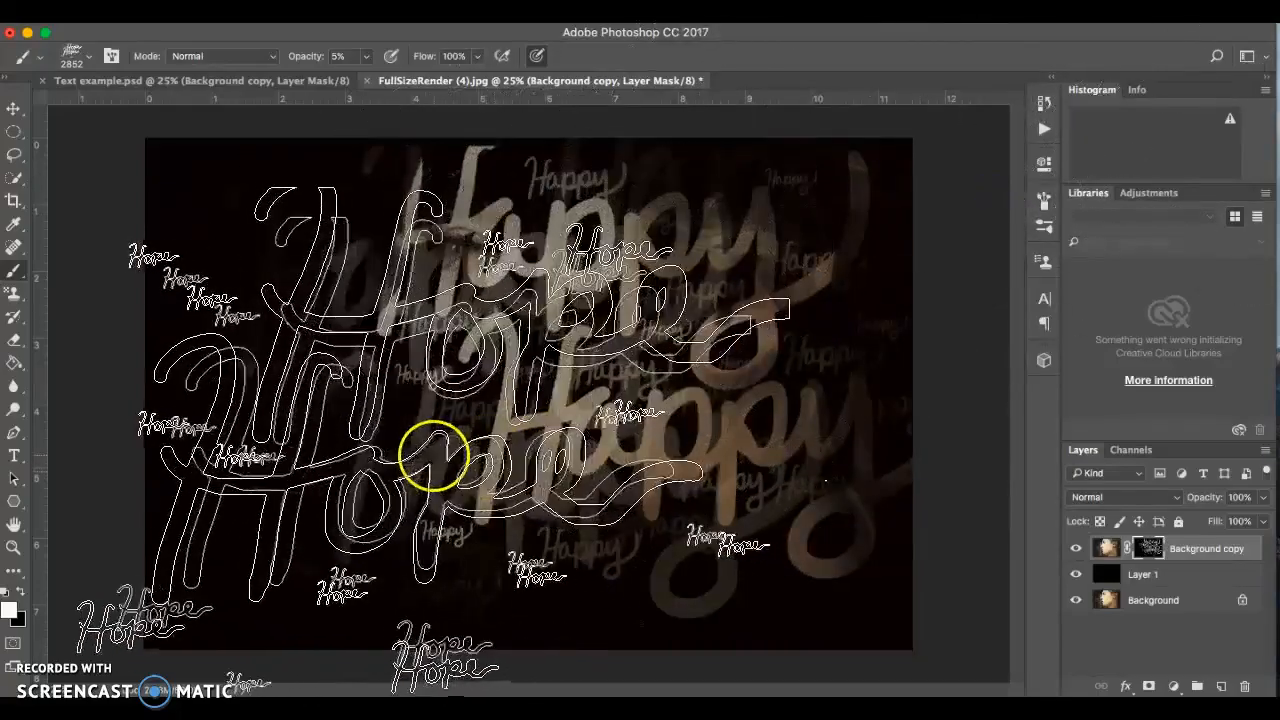
click(414, 453)
click(750, 289)
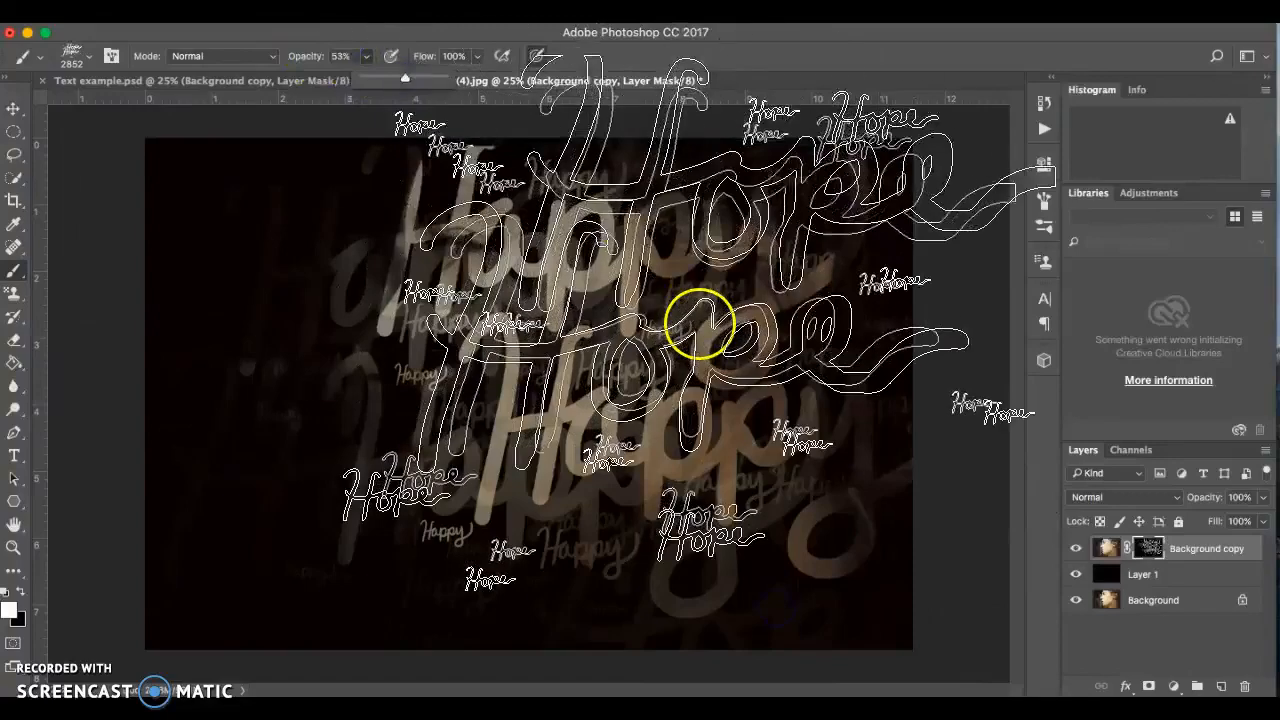
Stamp the 2852 px Hope brush across the head and lower part of the portrait at 53% opacity
click(700, 326)
click(817, 676)
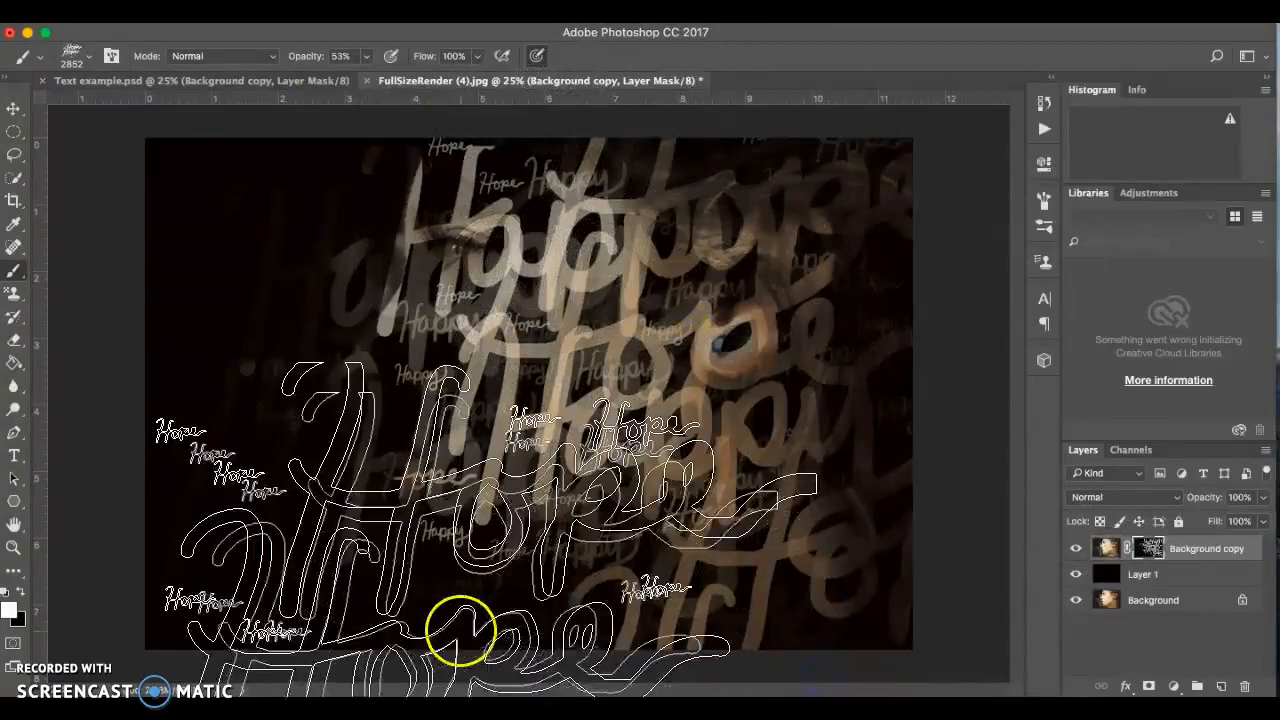
click(459, 630)
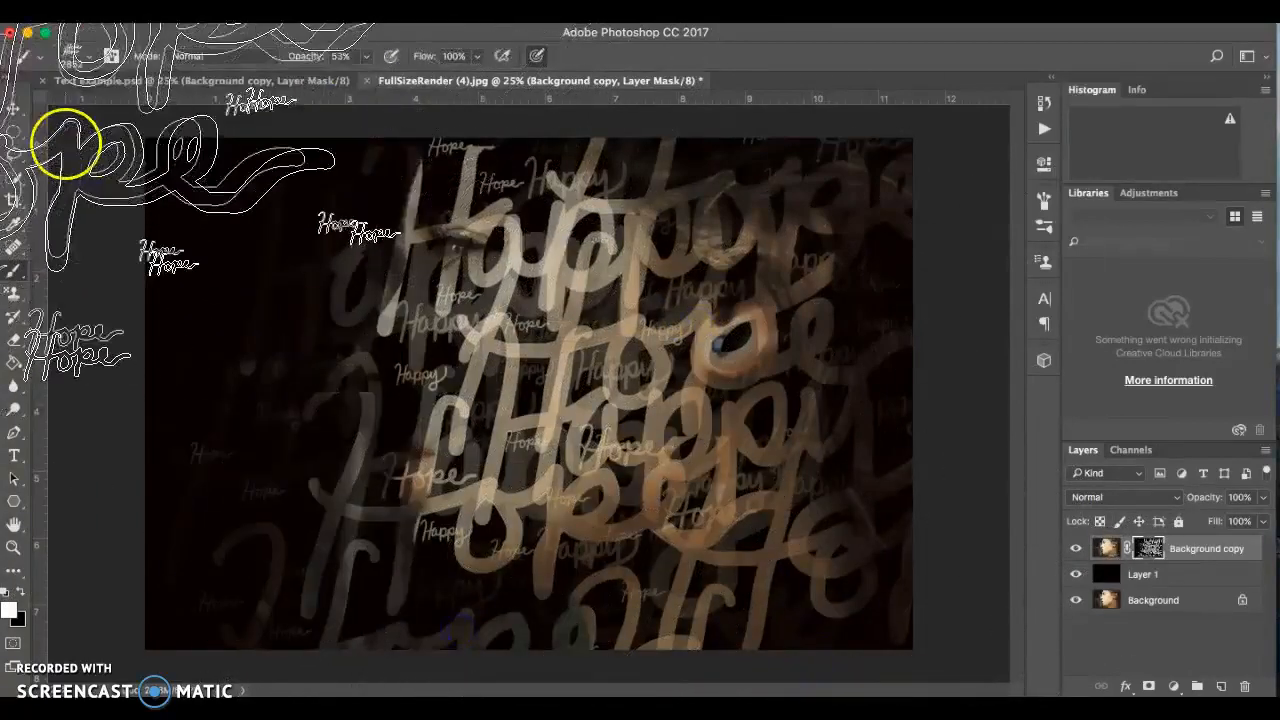
Set the Hope brush size to 268 px and stamp small words near the ear and around the edges behind the head
click(90, 64)
click(184, 112)
click(725, 280)
click(880, 345)
click(894, 410)
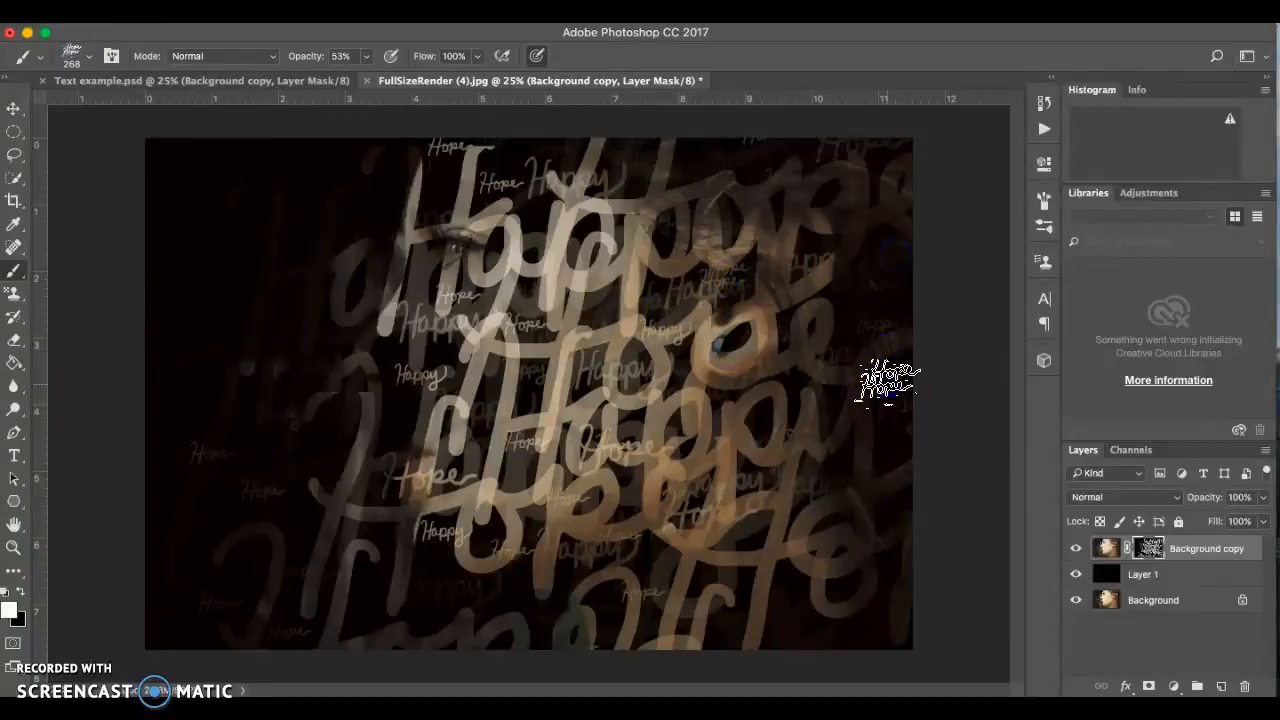
click(848, 603)
drag(886, 634, 748, 624)
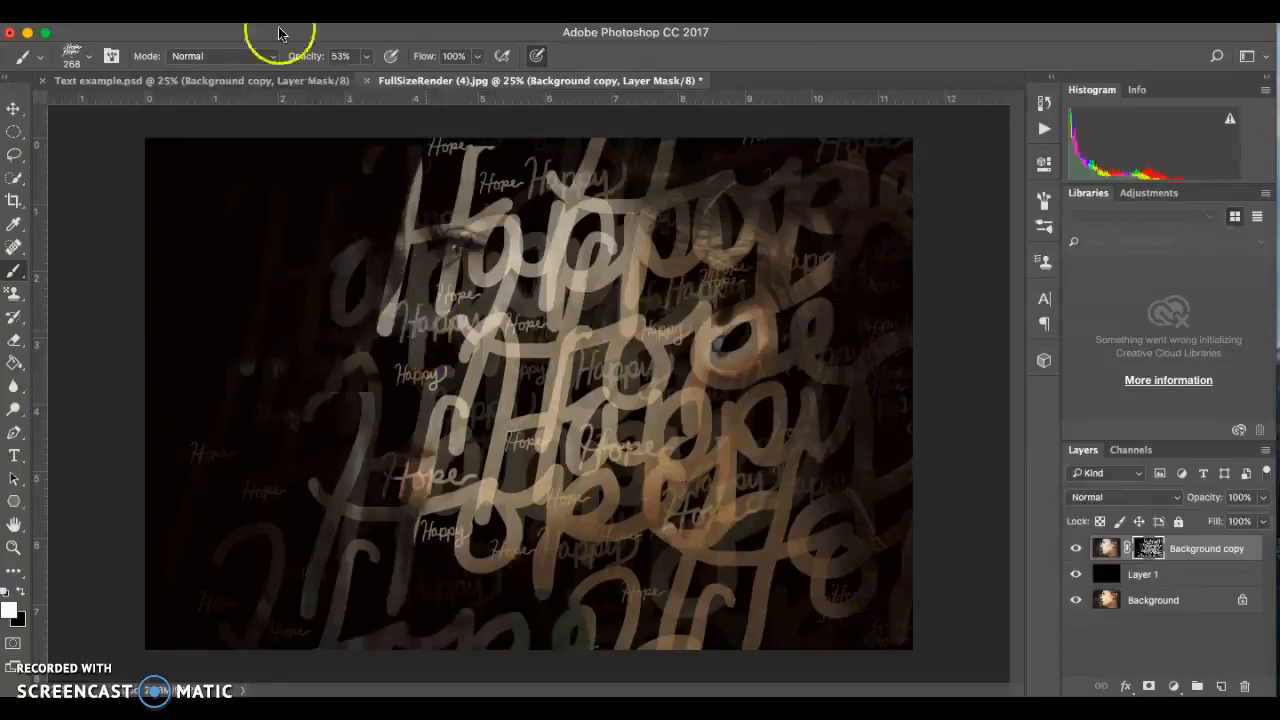
Choose the 460 px Happy brush and stamp it at 53% opacity over the hairline and around the eye
click(87, 66)
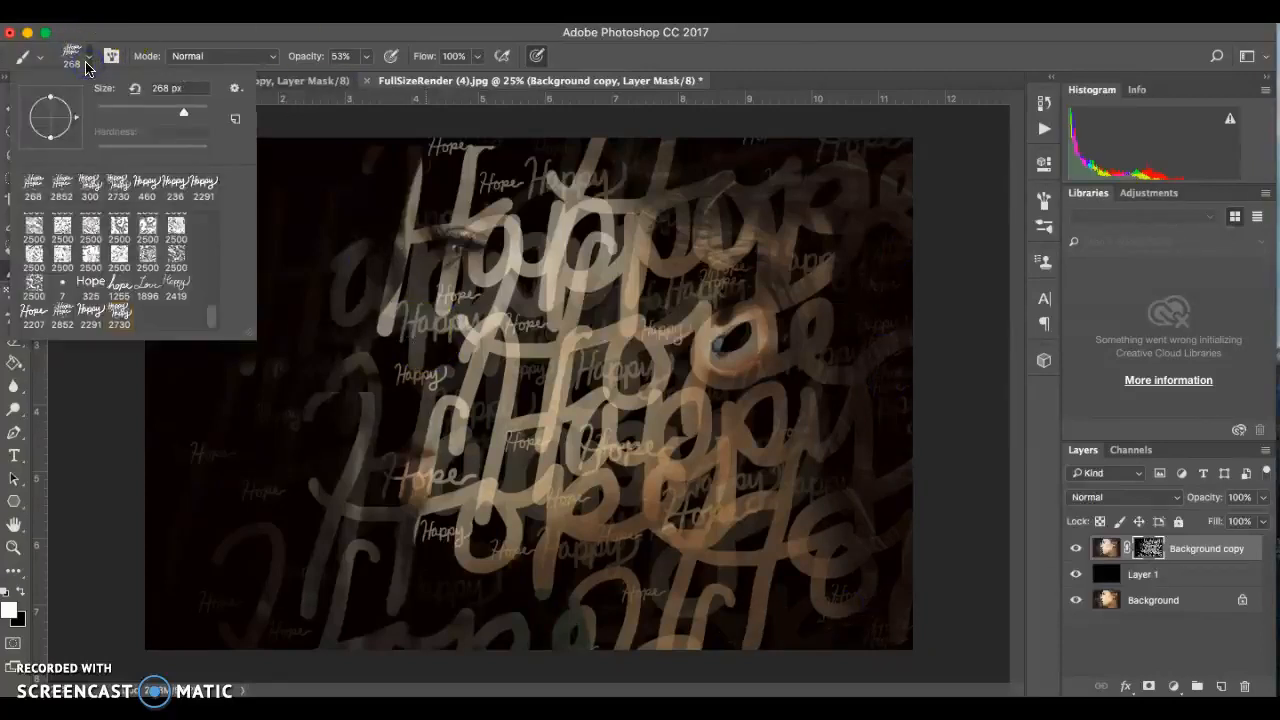
click(149, 187)
click(641, 163)
click(641, 225)
click(516, 243)
click(443, 278)
click(443, 233)
click(443, 258)
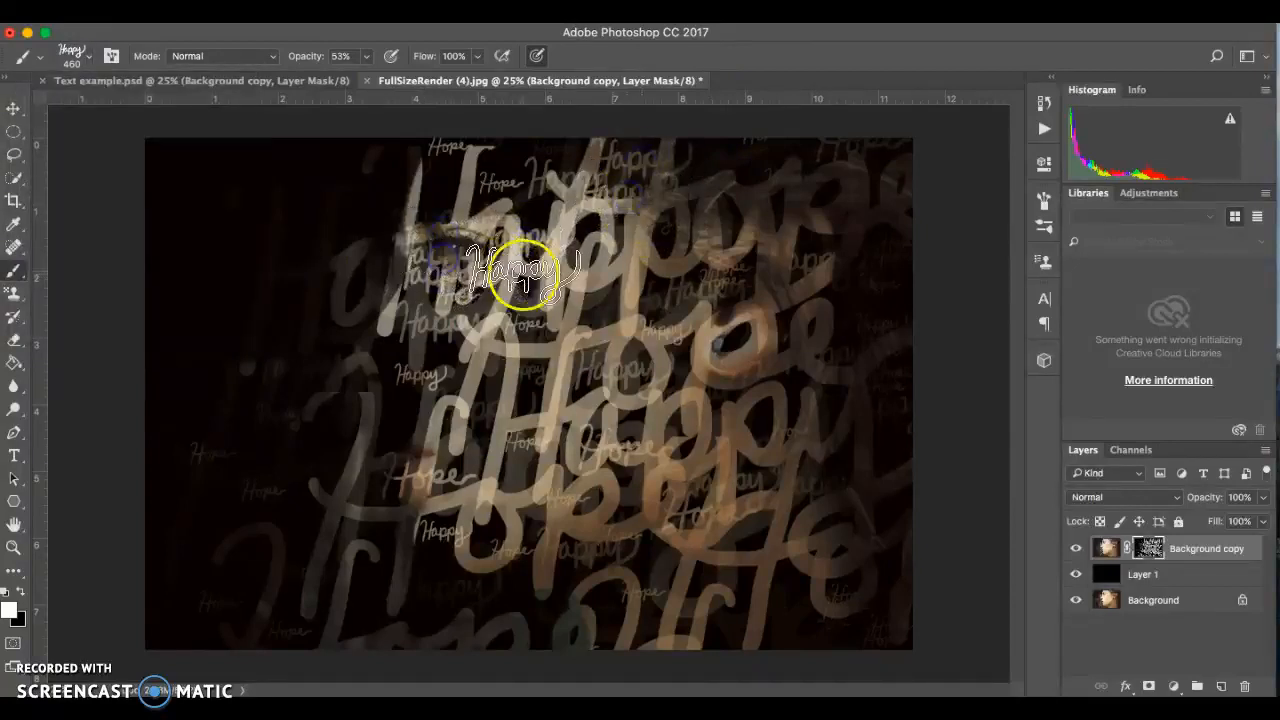
Paint dense overlapping 460 px Happy lettering over the forehead, nose and upper cheek on the mask
click(465, 189)
mouse_move(470, 211)
mouse_down()
mouse_move(464, 265)
mouse_move(503, 242)
mouse_move(476, 205)
mouse_move(441, 215)
mouse_move(426, 265)
mouse_move(514, 287)
mouse_move(561, 220)
mouse_move(524, 200)
mouse_move(501, 160)
mouse_move(457, 162)
mouse_up()
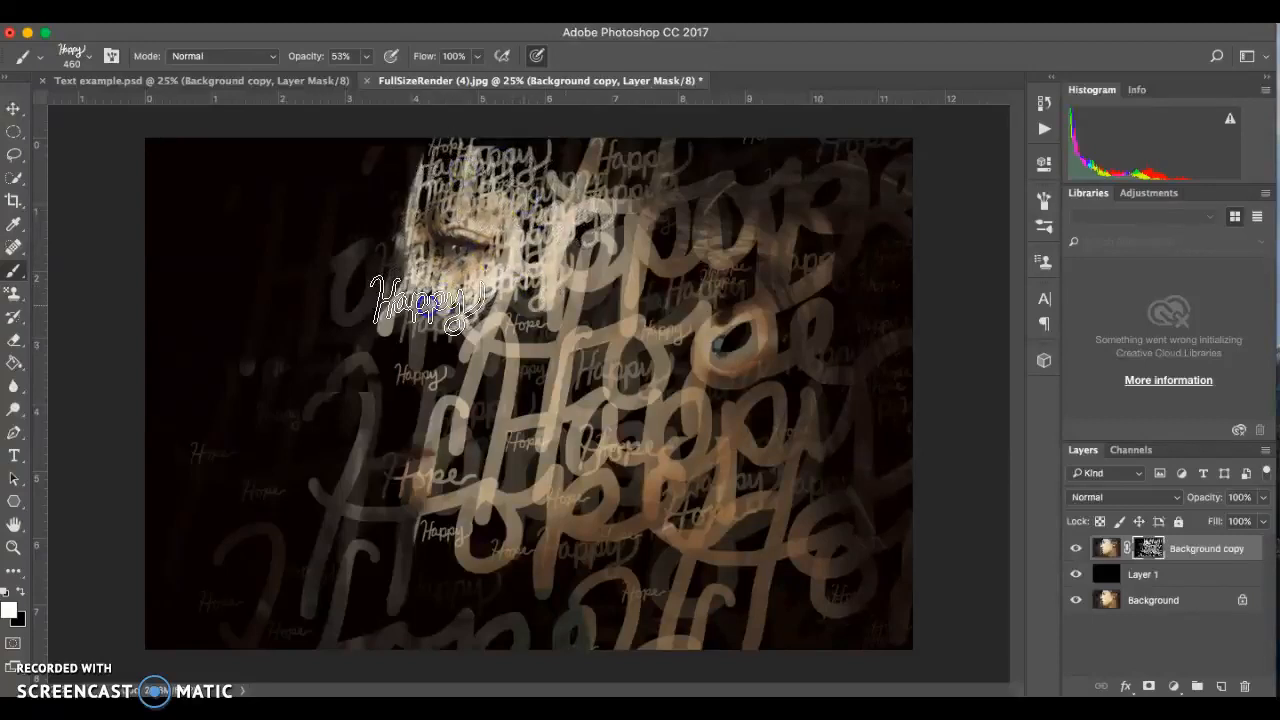
mouse_move(415, 335)
mouse_down()
mouse_move(510, 320)
mouse_move(500, 290)
mouse_move(515, 342)
mouse_up()
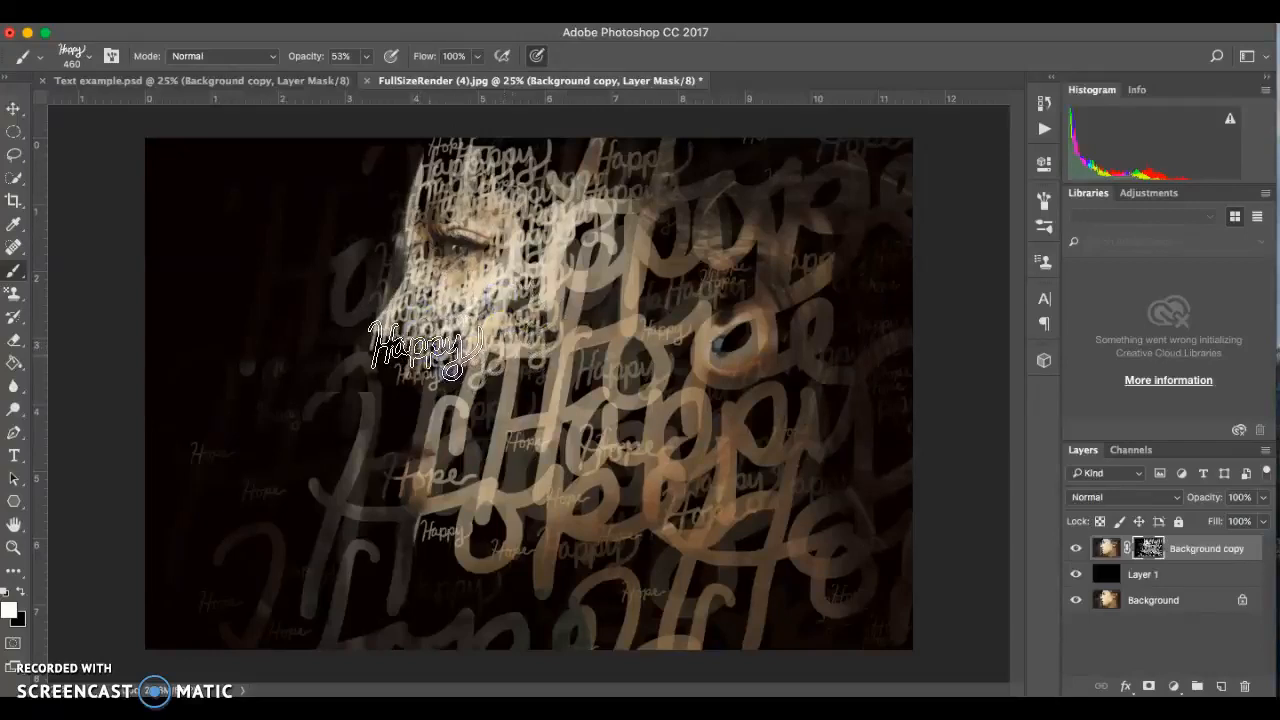
click(404, 323)
click(449, 272)
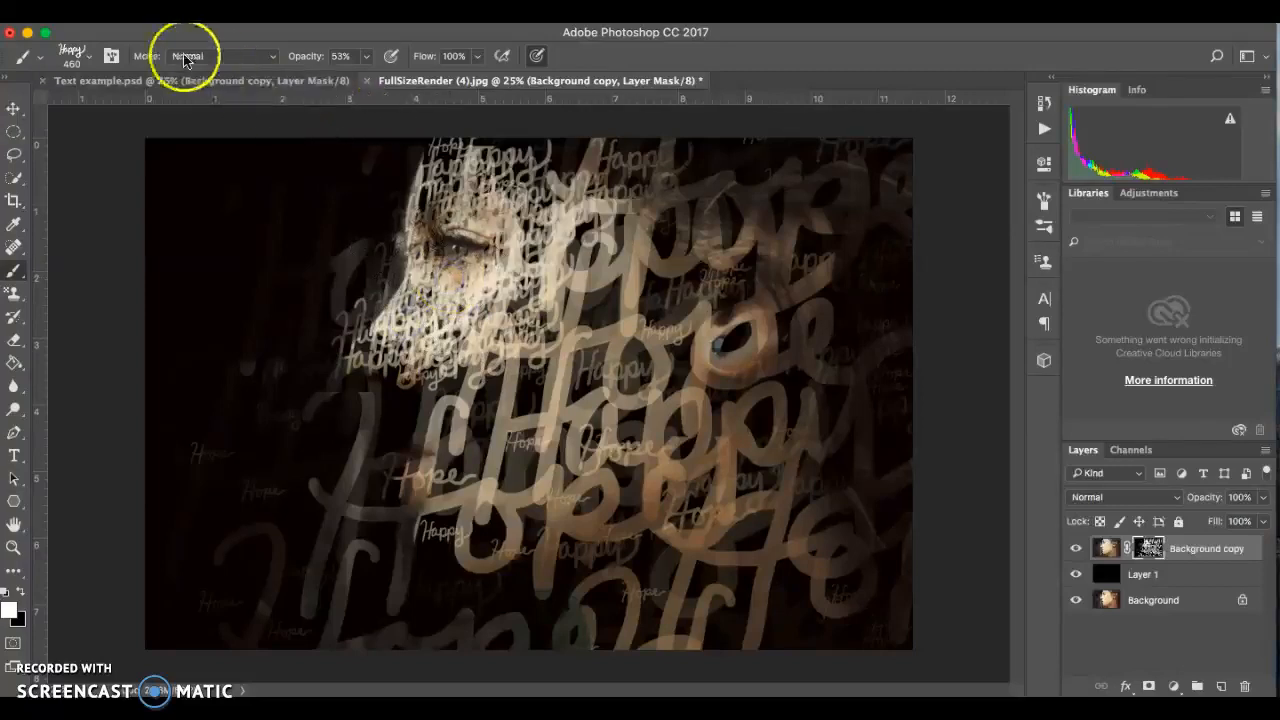
Set the Happy brush size to 2120 px and stamp it repeatedly in white over the jaw, cheek and ear
click(92, 63)
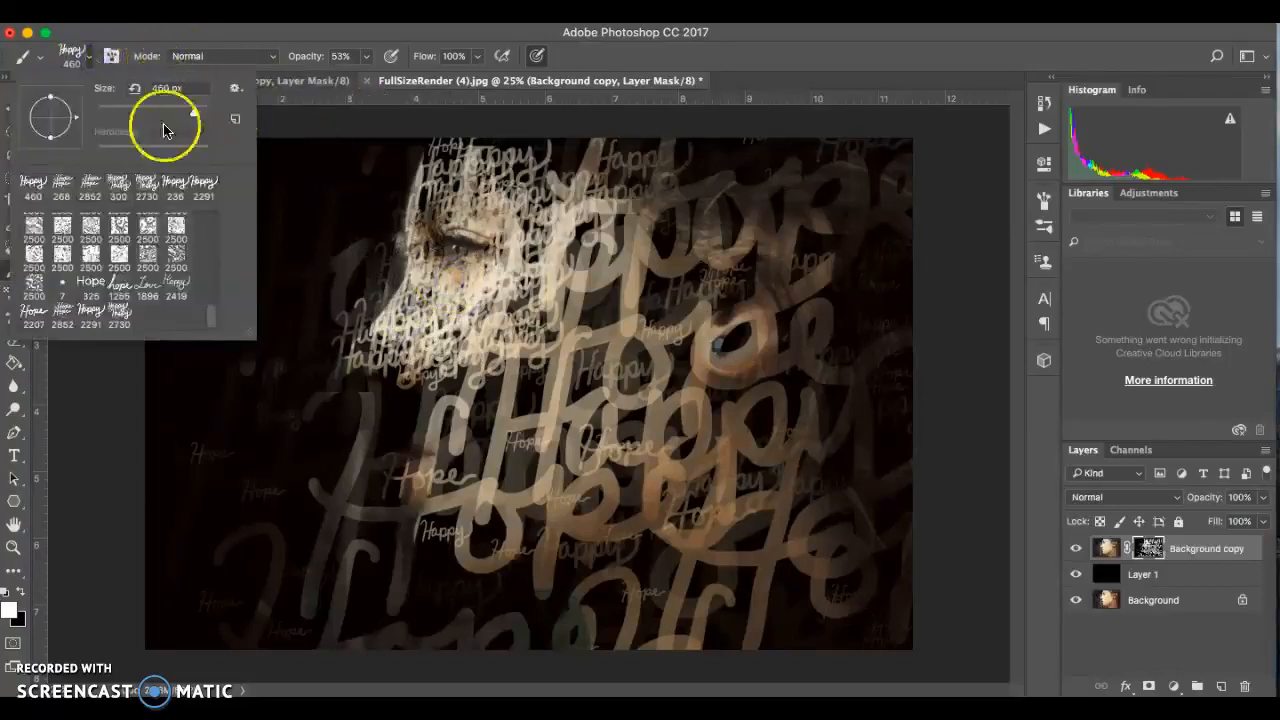
drag(196, 110, 201, 110)
click(649, 466)
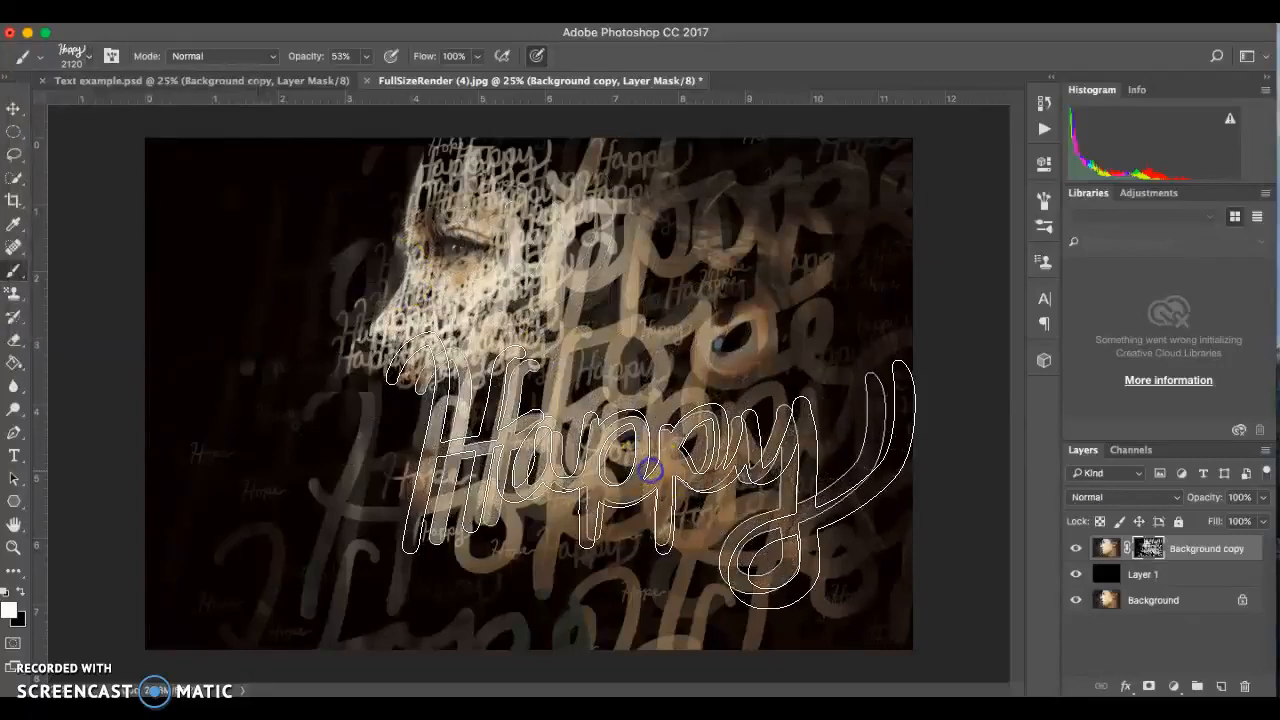
click(543, 430)
click(617, 531)
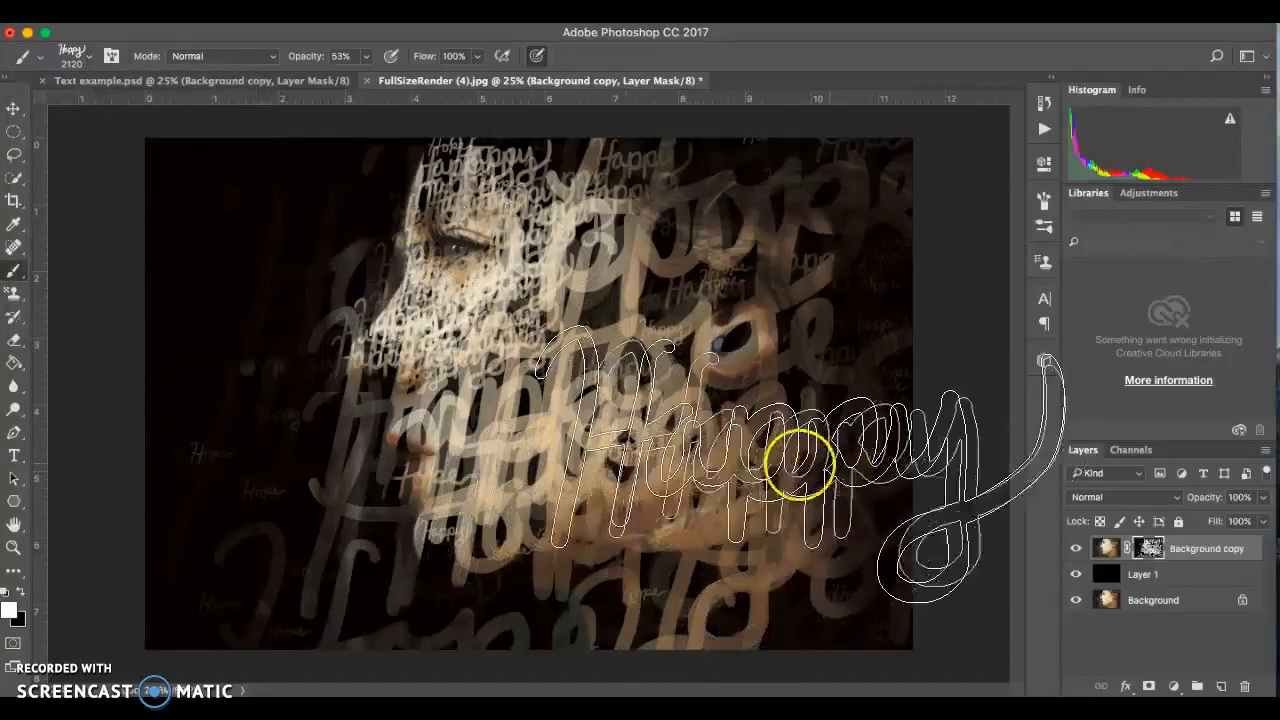
click(768, 466)
click(768, 466)
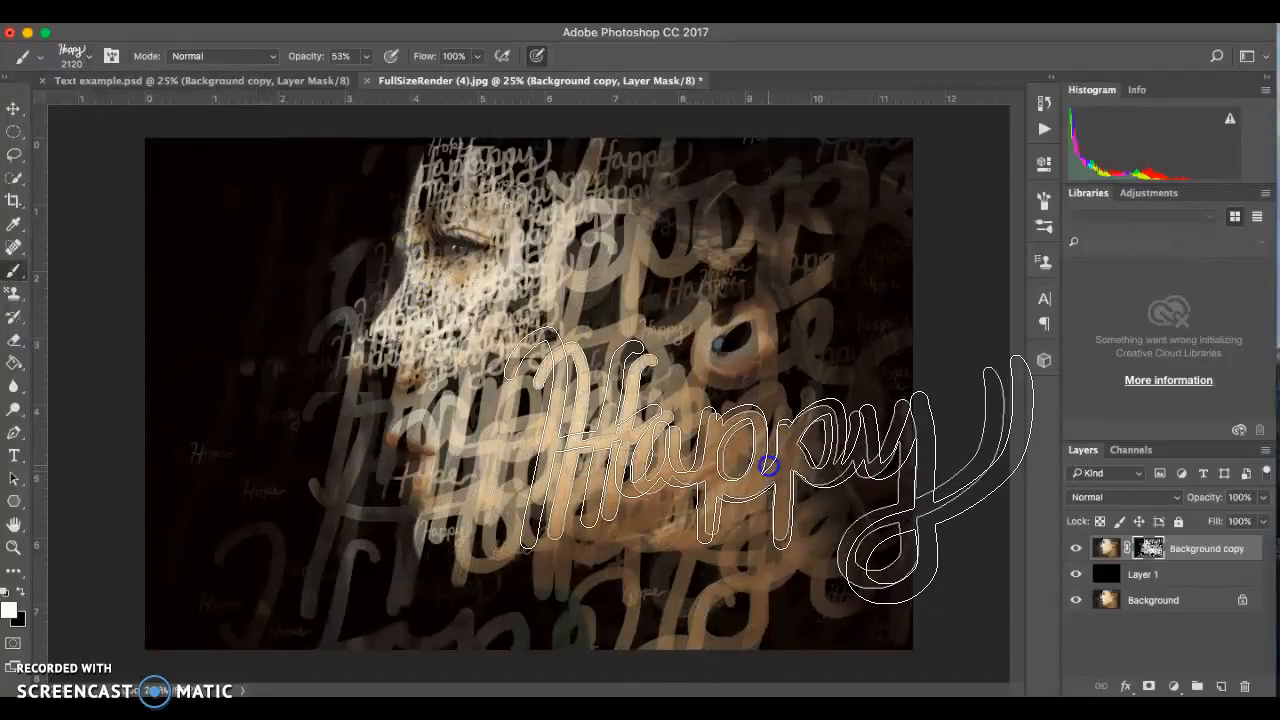
click(777, 400)
click(780, 332)
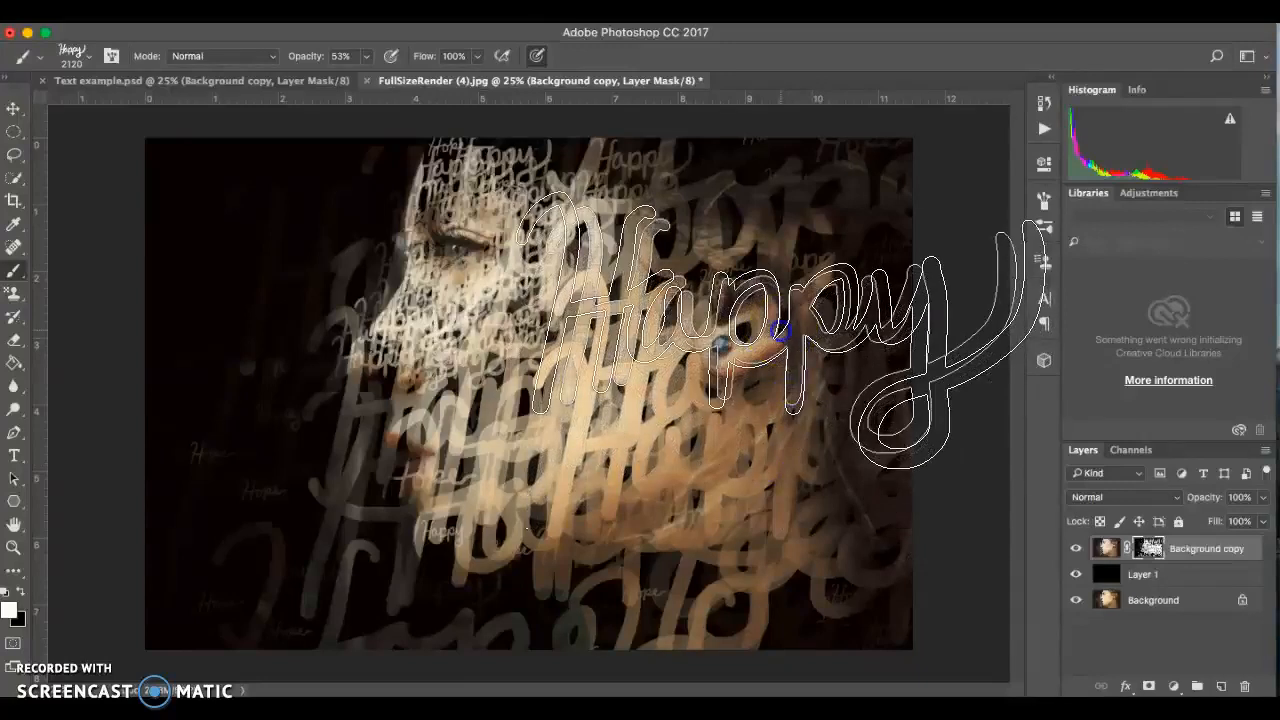
click(785, 262)
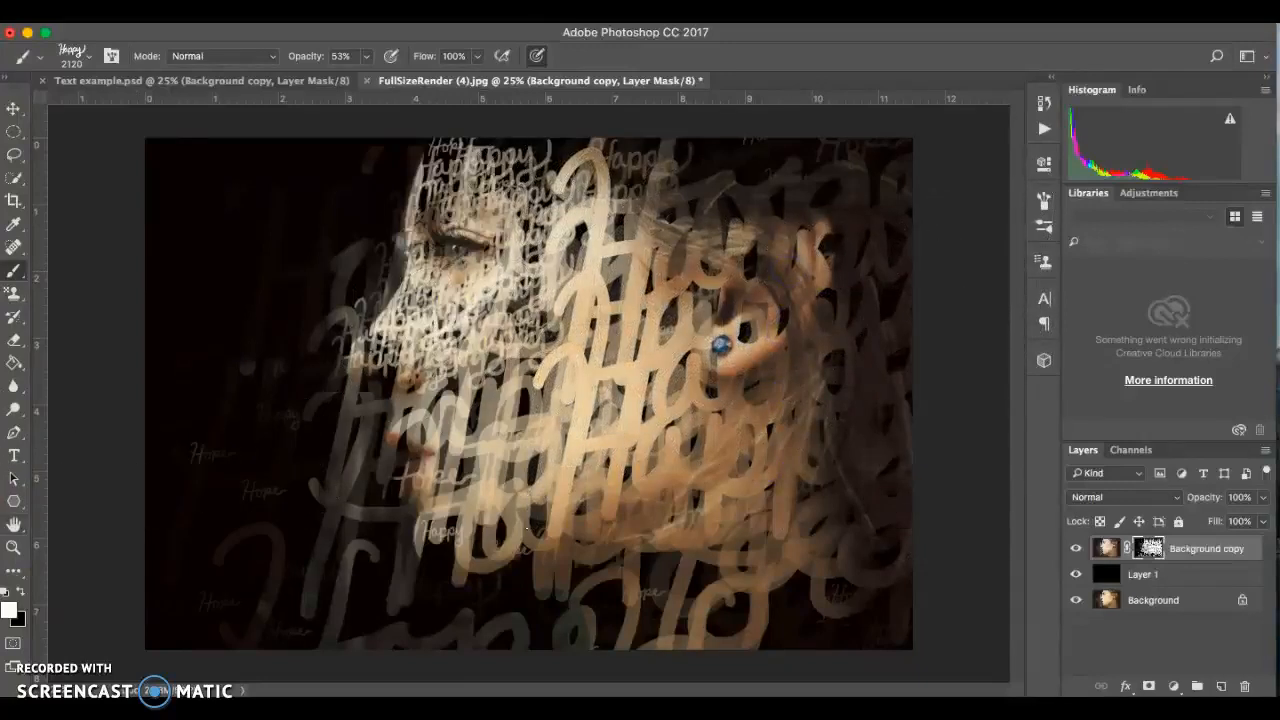
Switch the foreground colour to black and stamp the 2120 px Happy brush over the face to hide parts of the portrait
click(629, 423)
click(720, 349)
click(687, 537)
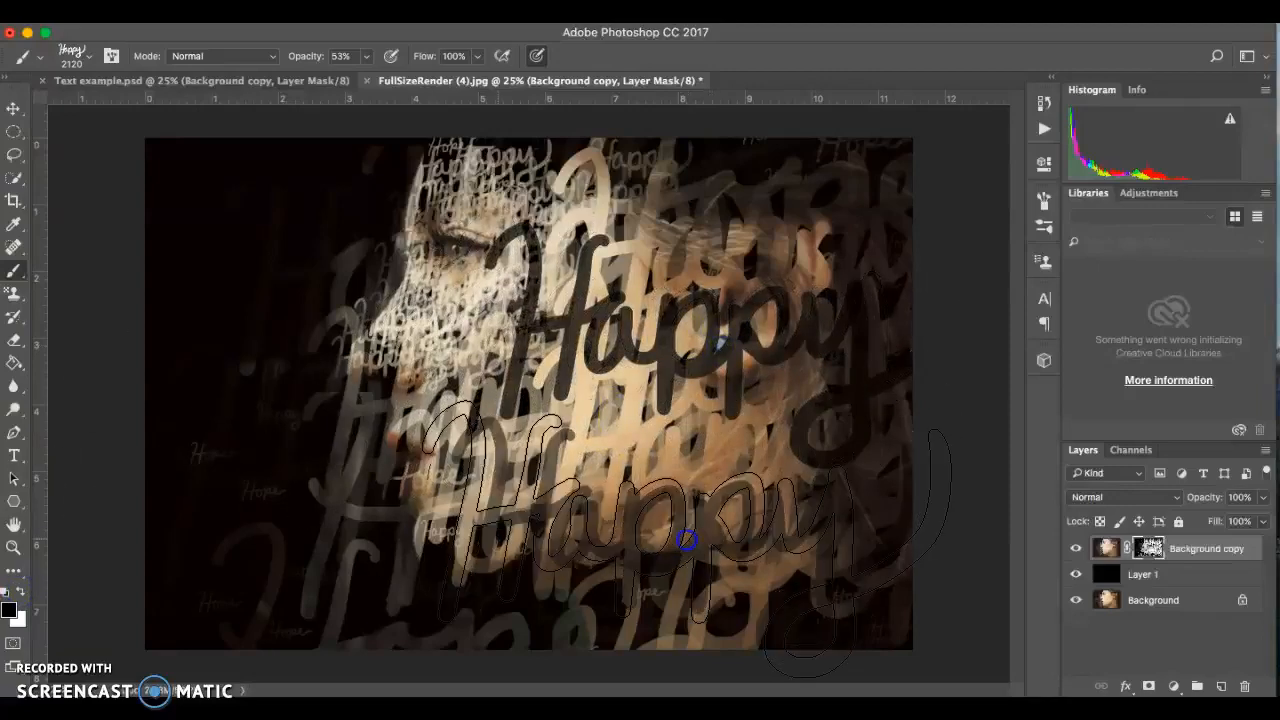
click(786, 443)
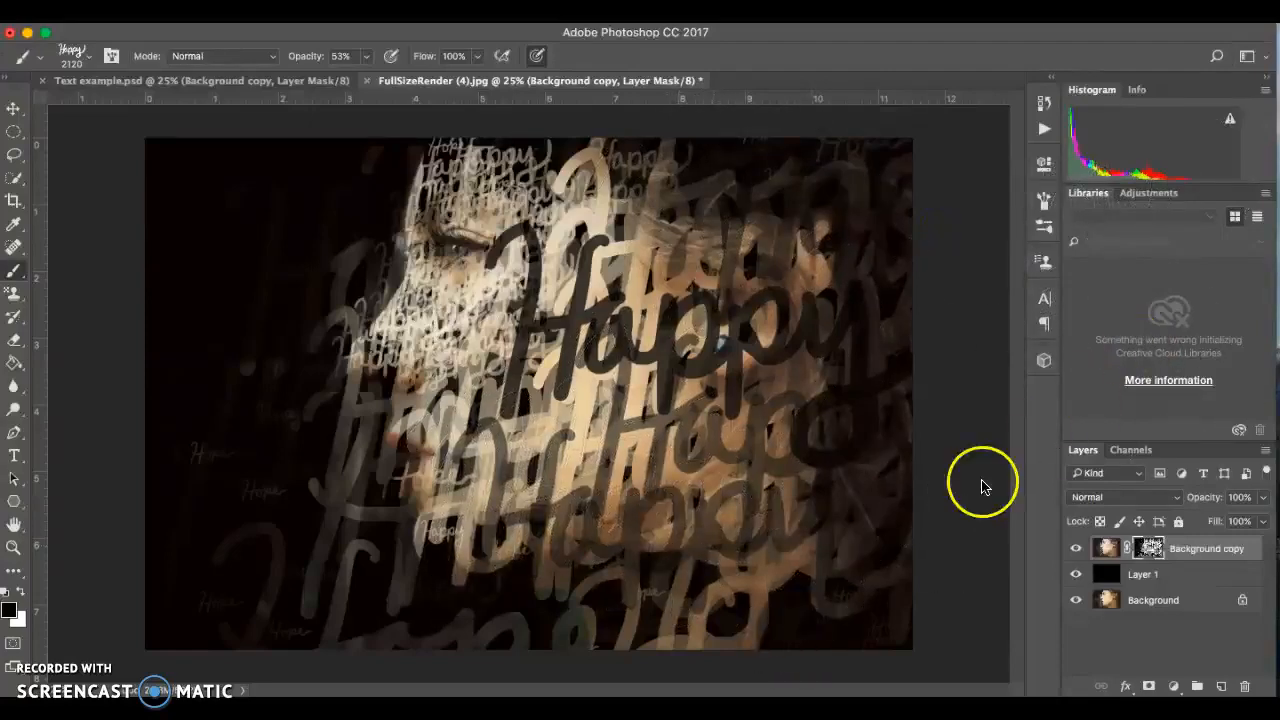
click(493, 197)
click(352, 349)
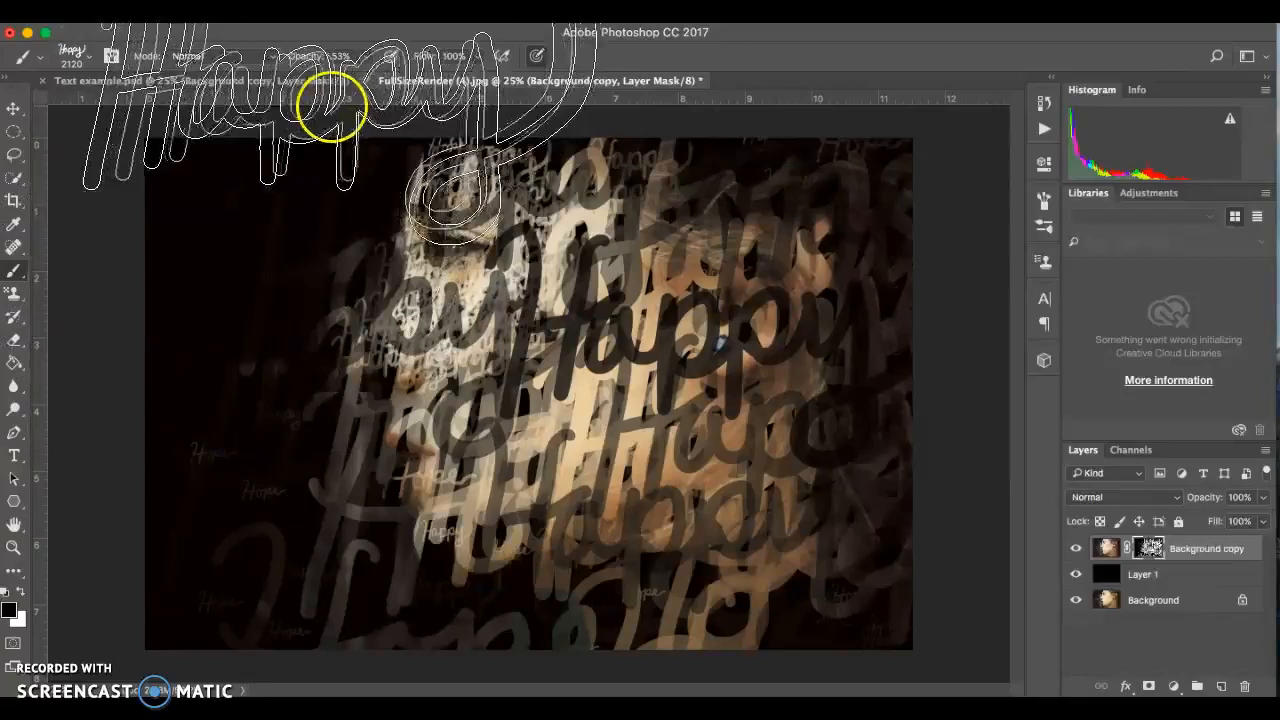
Switch to the Text example.psd document to examine the finished lettering effect
click(251, 80)
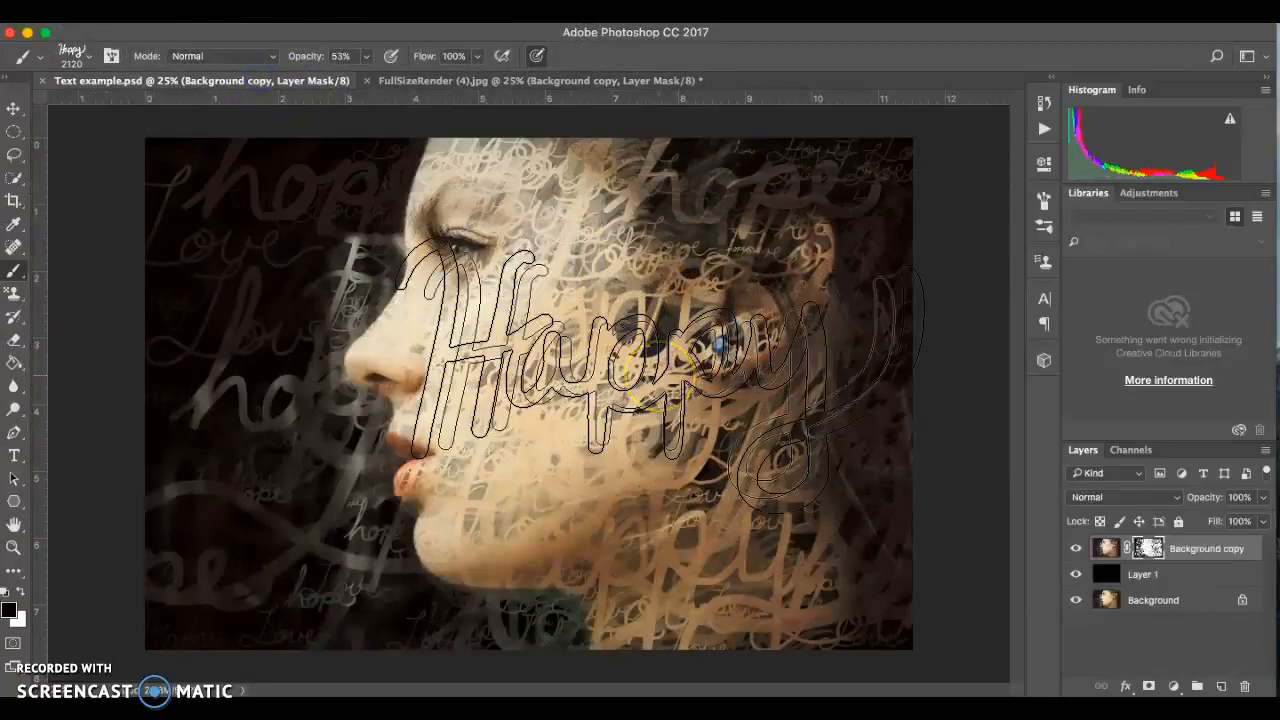